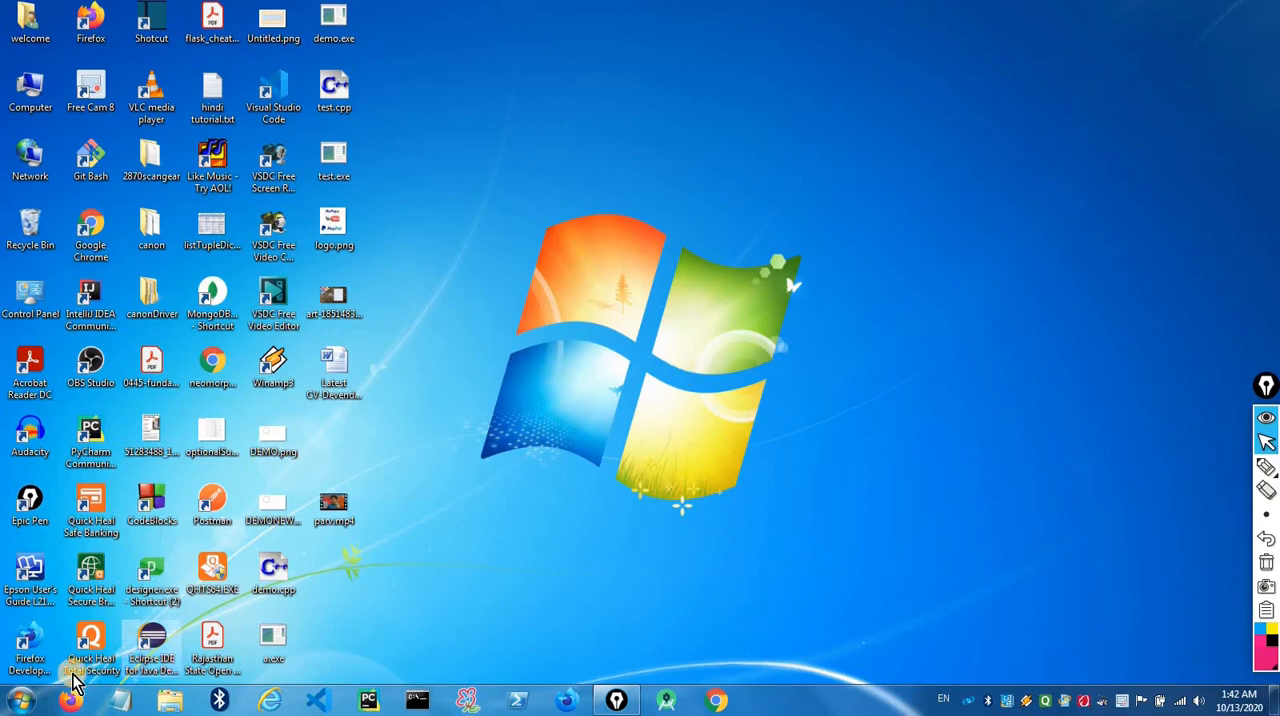
- Launch Microsoft Office Word 2007 from the Microsoft Office program group and maximize its window
{"action": "left_click", "coordinate": [22, 702]}
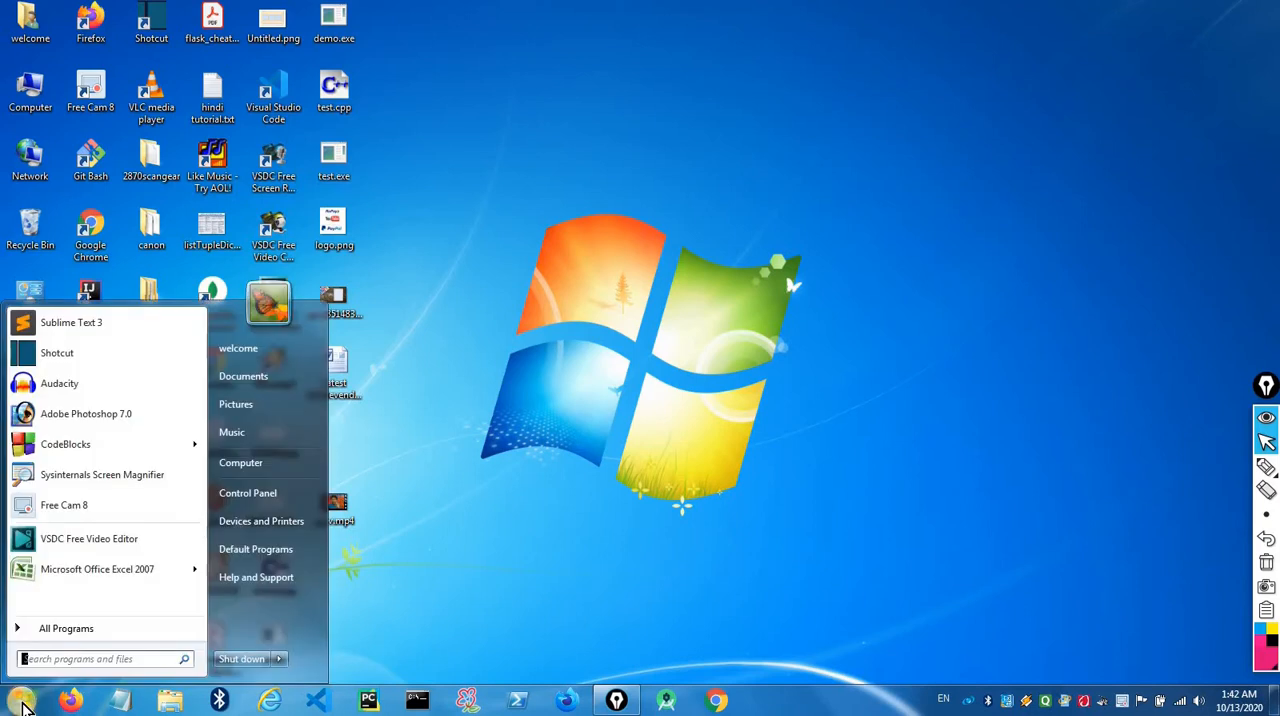
{"action": "left_click", "coordinate": [55, 630]}
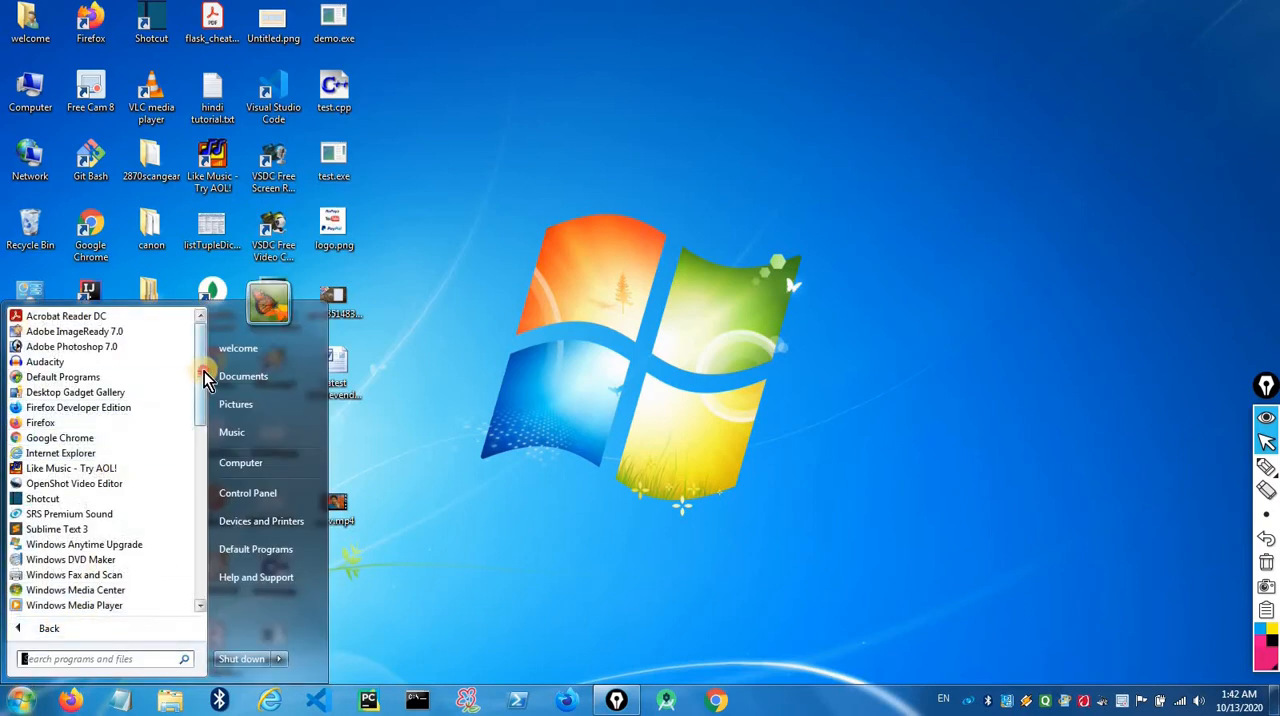
{"action": "left_click_drag", "start_coordinate": [203, 366], "coordinate": [190, 562]}
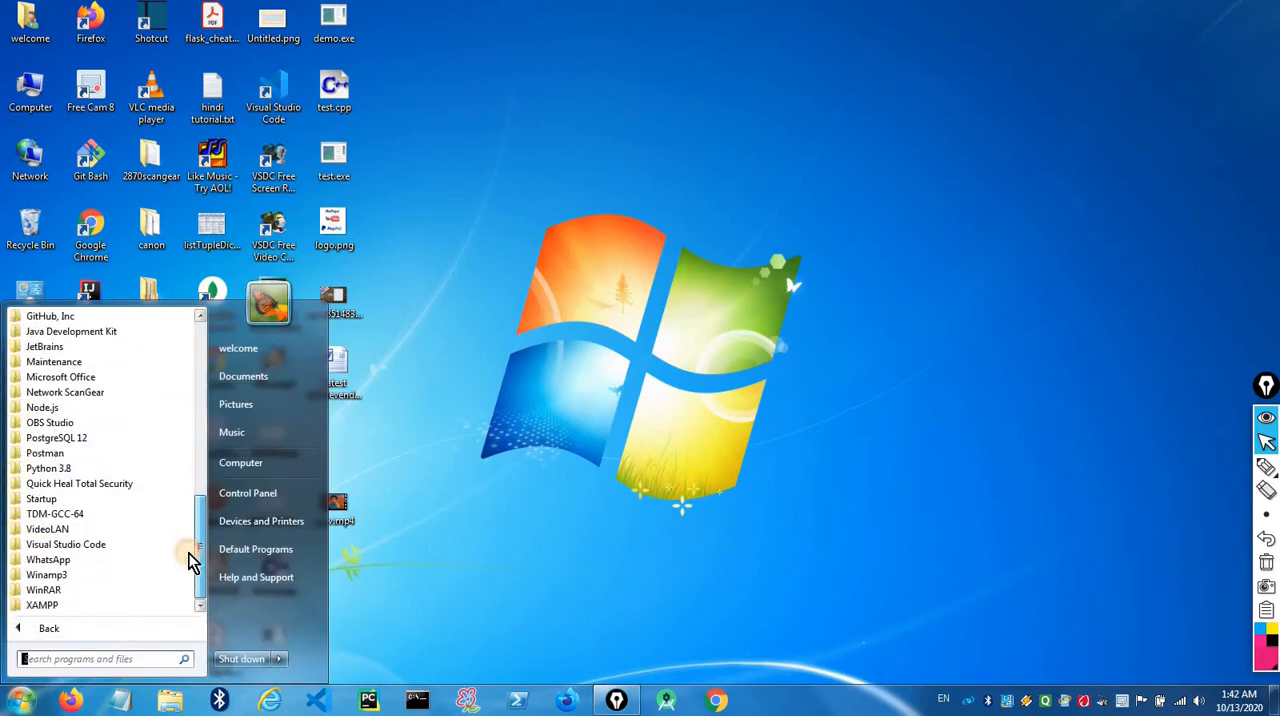
{"action": "left_click", "coordinate": [14, 377]}
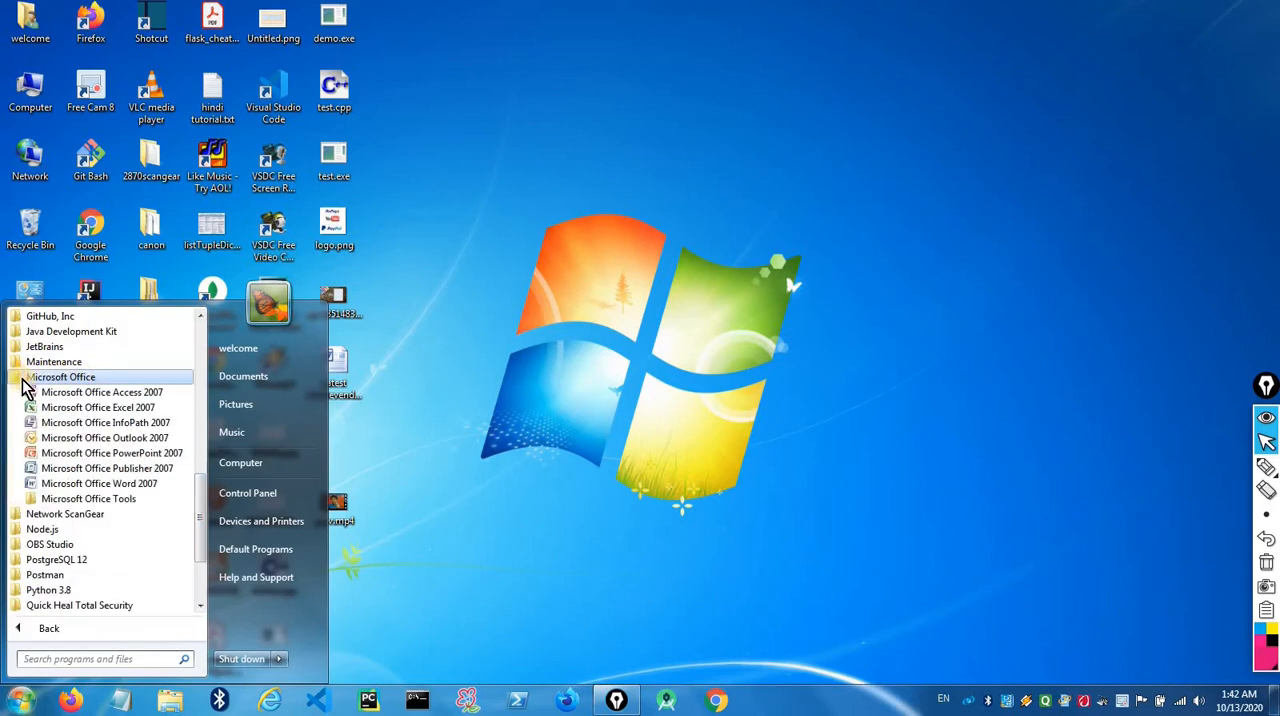
{"action": "left_click", "coordinate": [99, 484]}
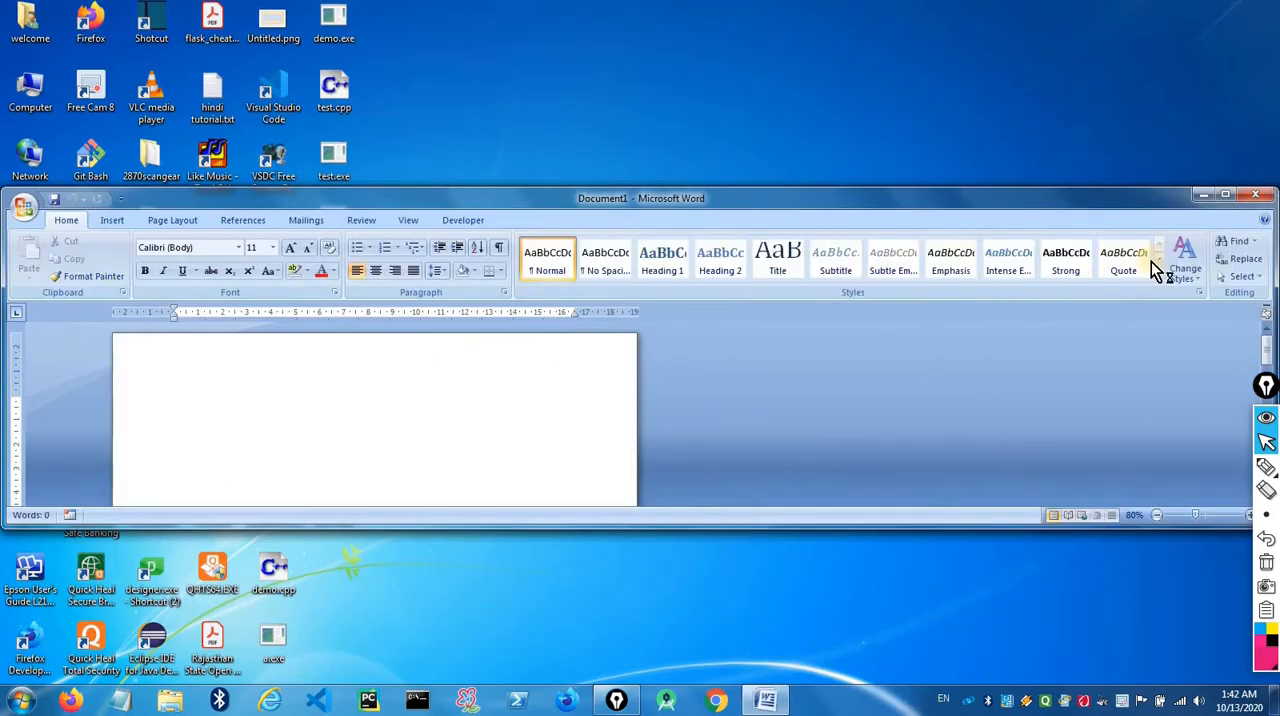
{"action": "left_click", "coordinate": [1226, 195]}
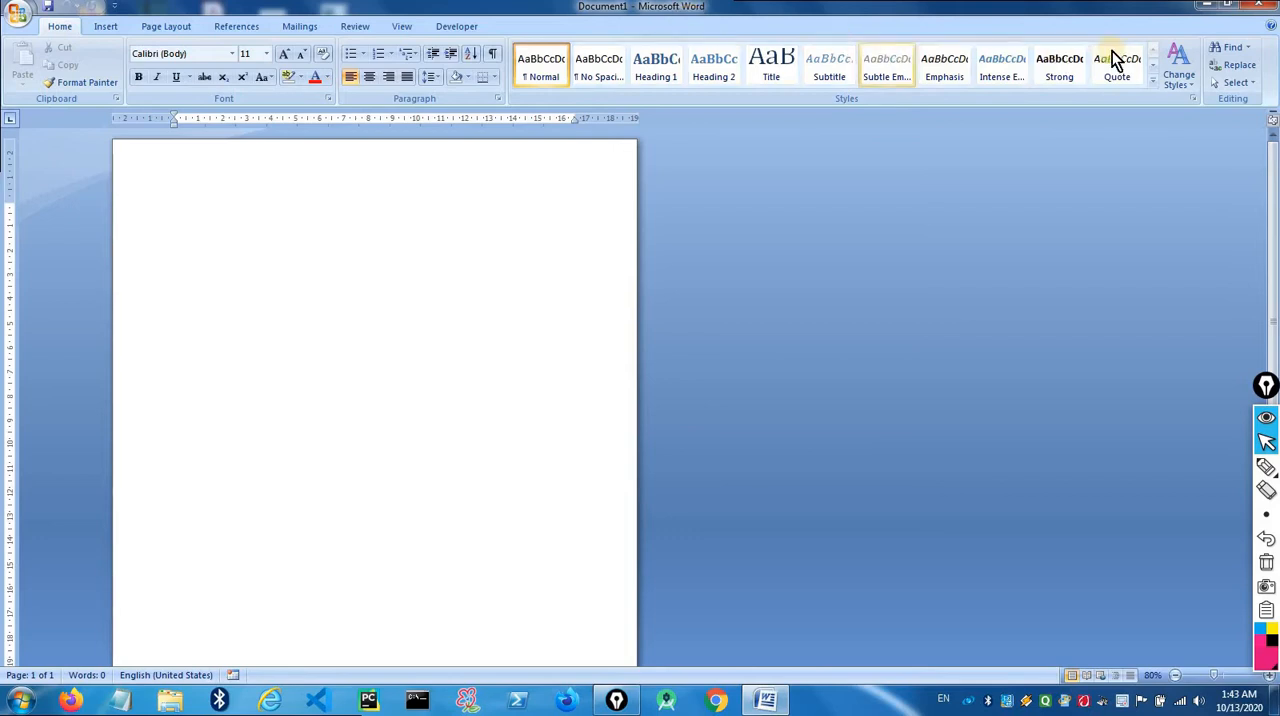
{"action": "left_click", "coordinate": [14, 18]}
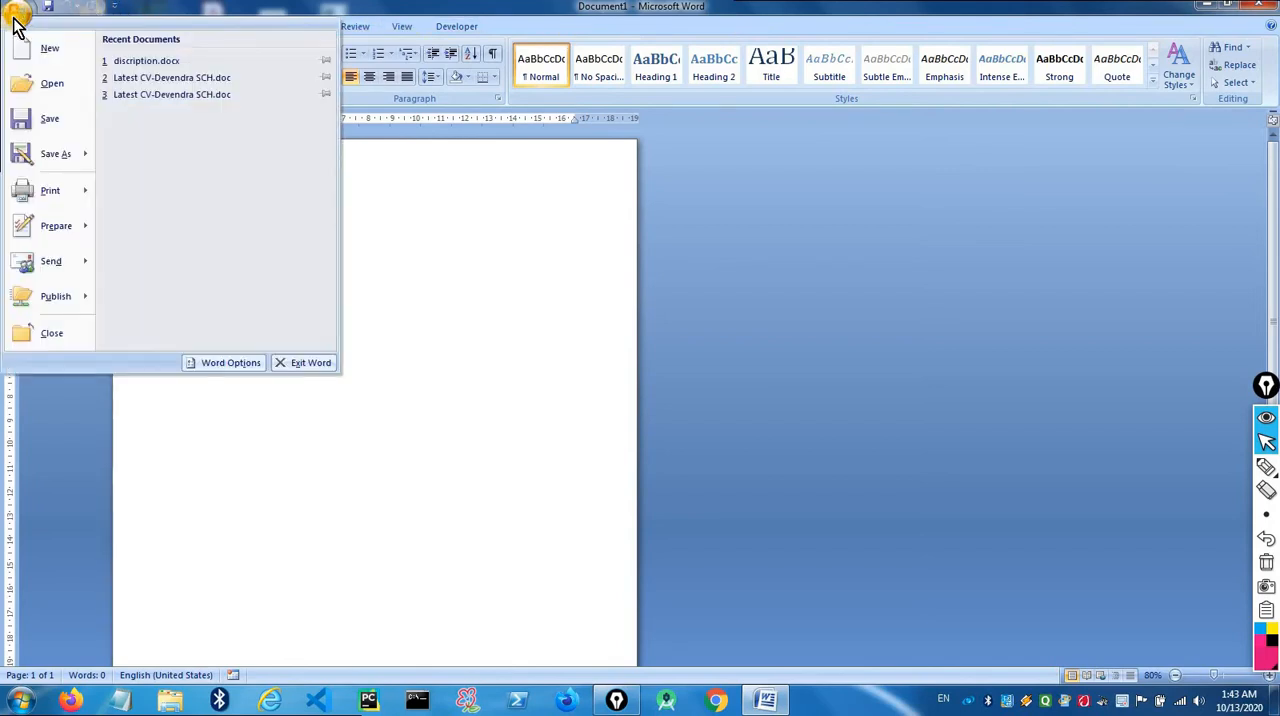
{"action": "left_click", "coordinate": [14, 20]}
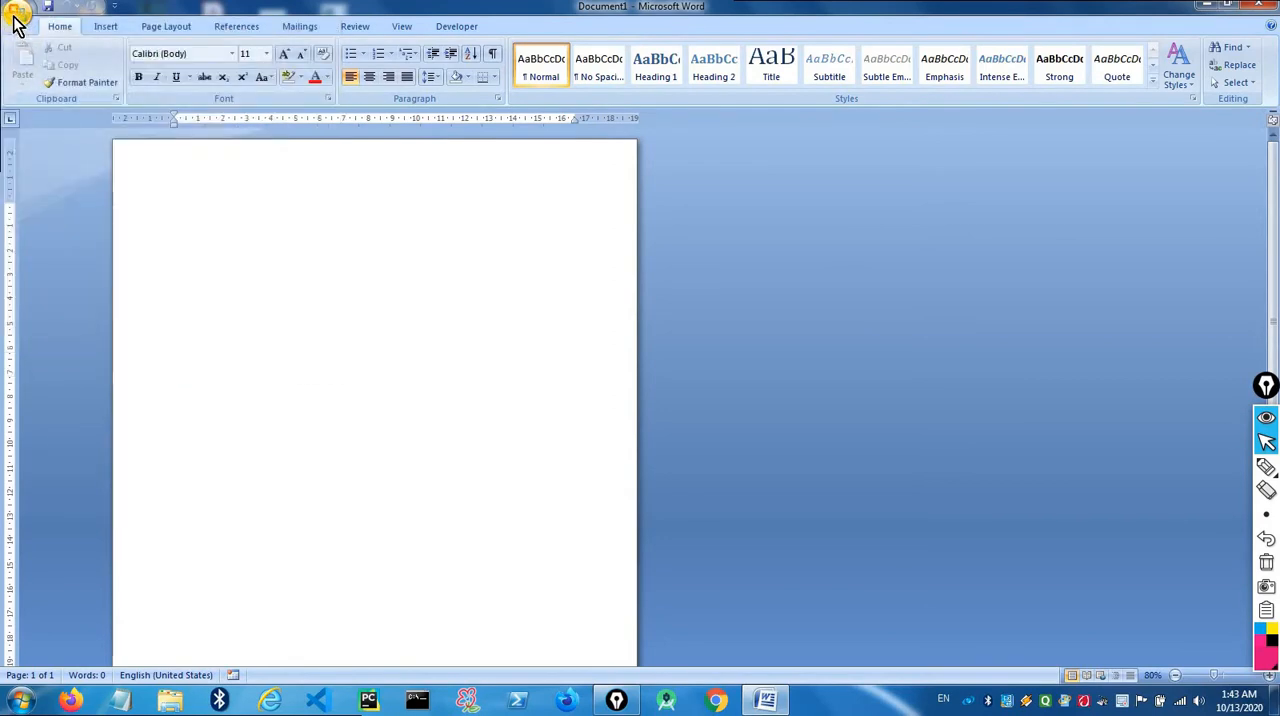
{"action": "left_click", "coordinate": [15, 20]}
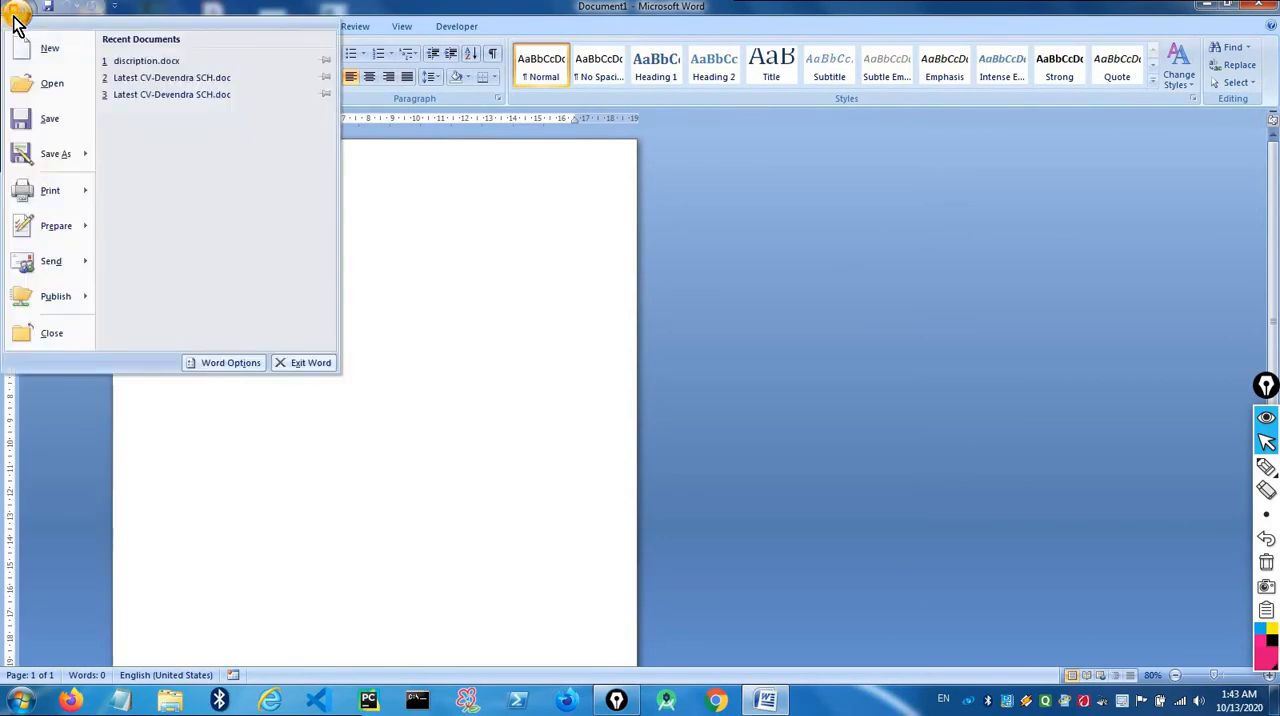
{"action": "left_click", "coordinate": [15, 20]}
{"action": "left_click", "coordinate": [15, 20]}
{"action": "left_click", "coordinate": [15, 20]}
{"action": "left_click", "coordinate": [15, 20]}
{"action": "left_click", "coordinate": [15, 20]}
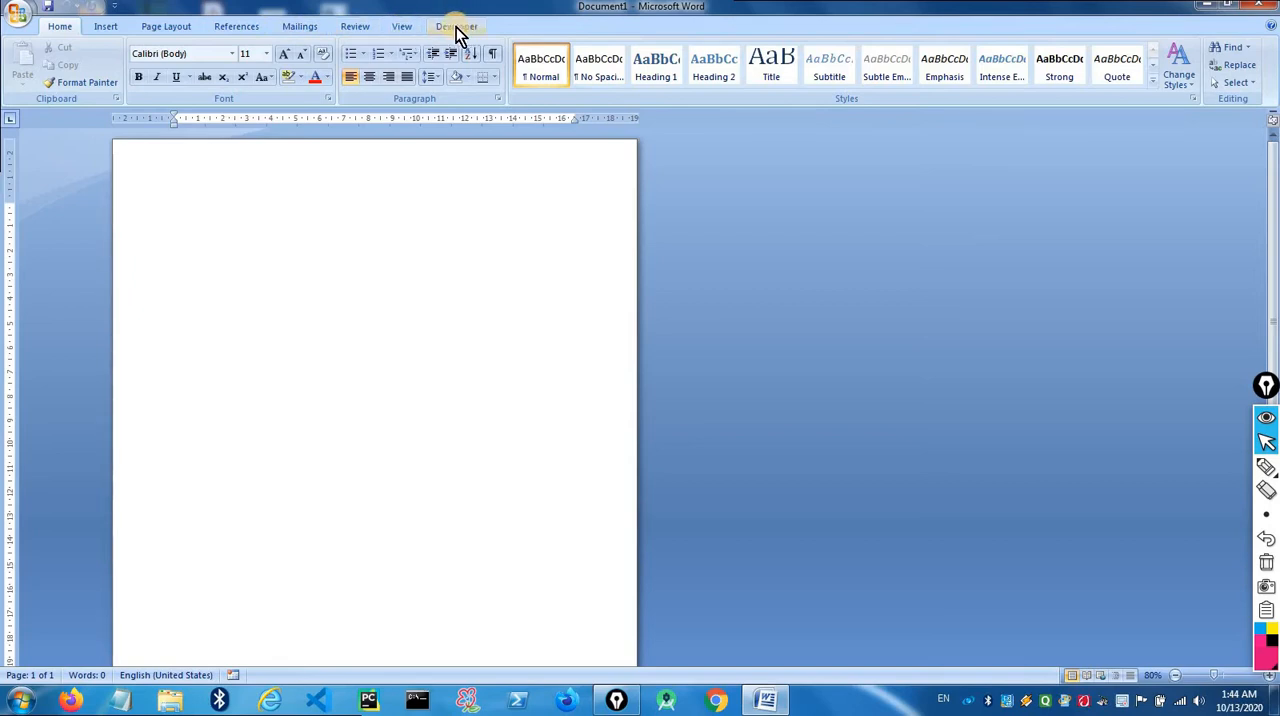
- Review the Insert, Page Layout, References and Mailings commands, and return to the Home commands
{"action": "left_click", "coordinate": [108, 27]}
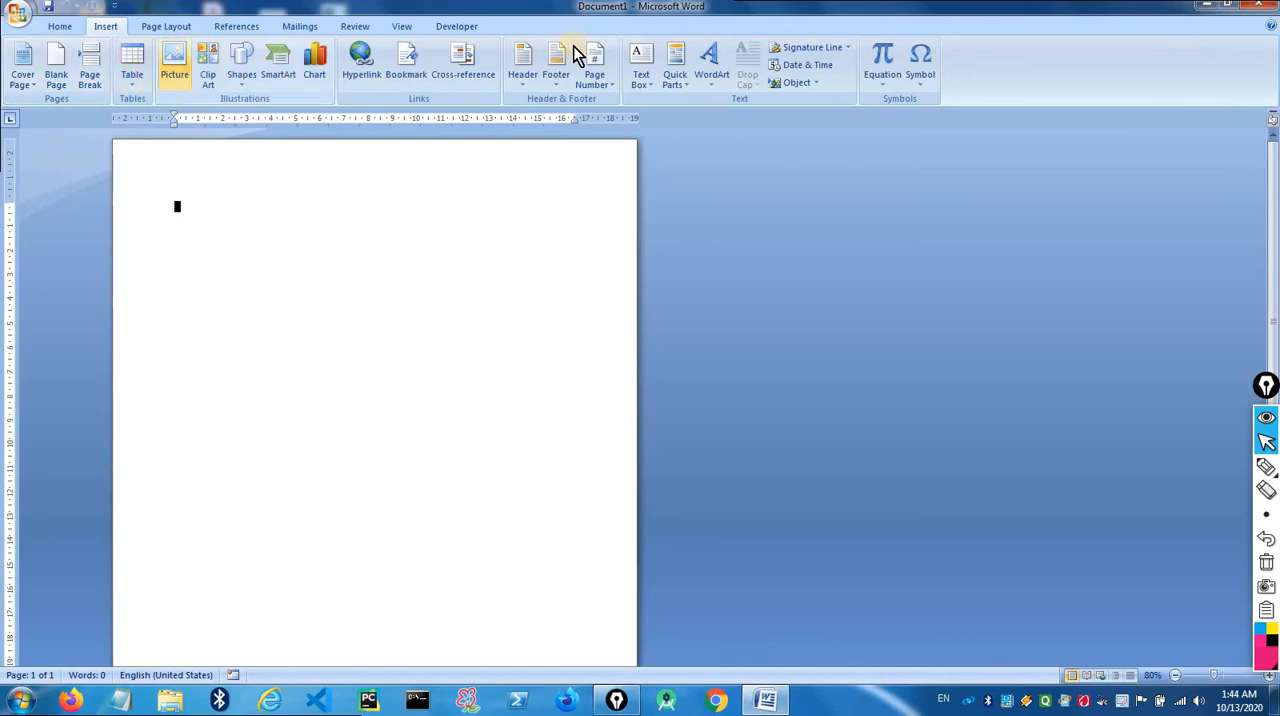
{"action": "left_click", "coordinate": [166, 28]}
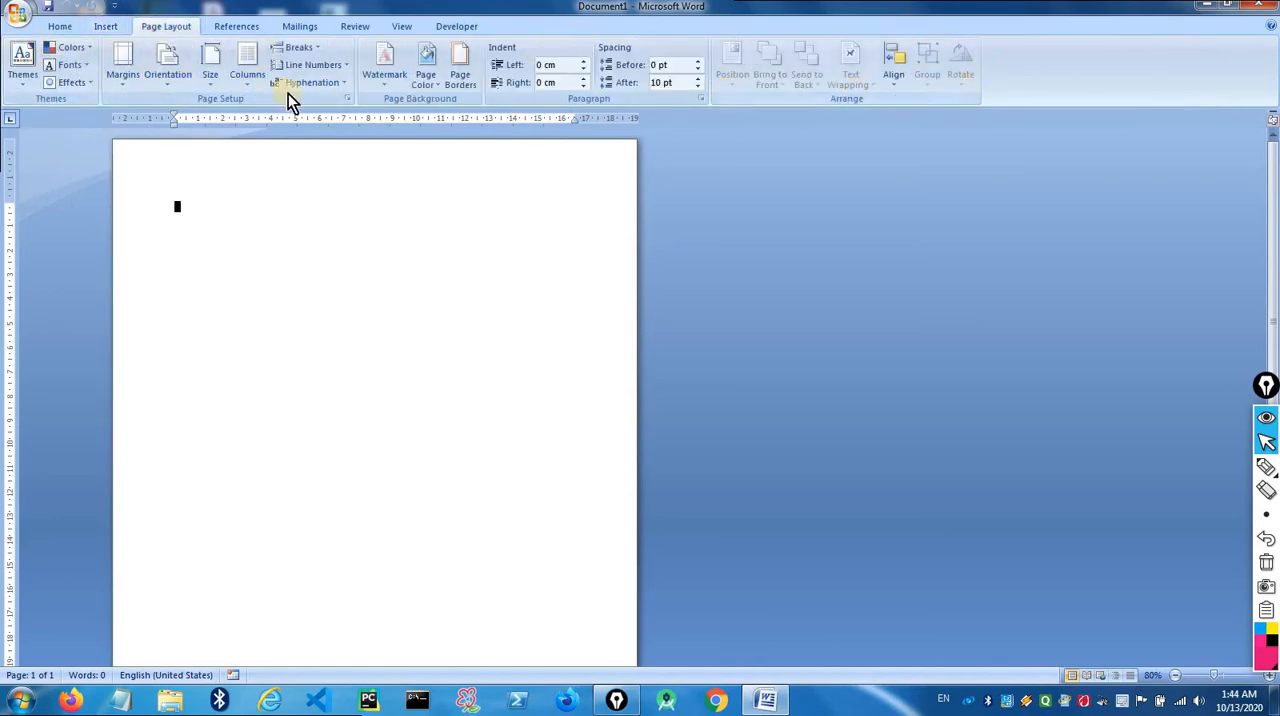
{"action": "left_click", "coordinate": [238, 28]}
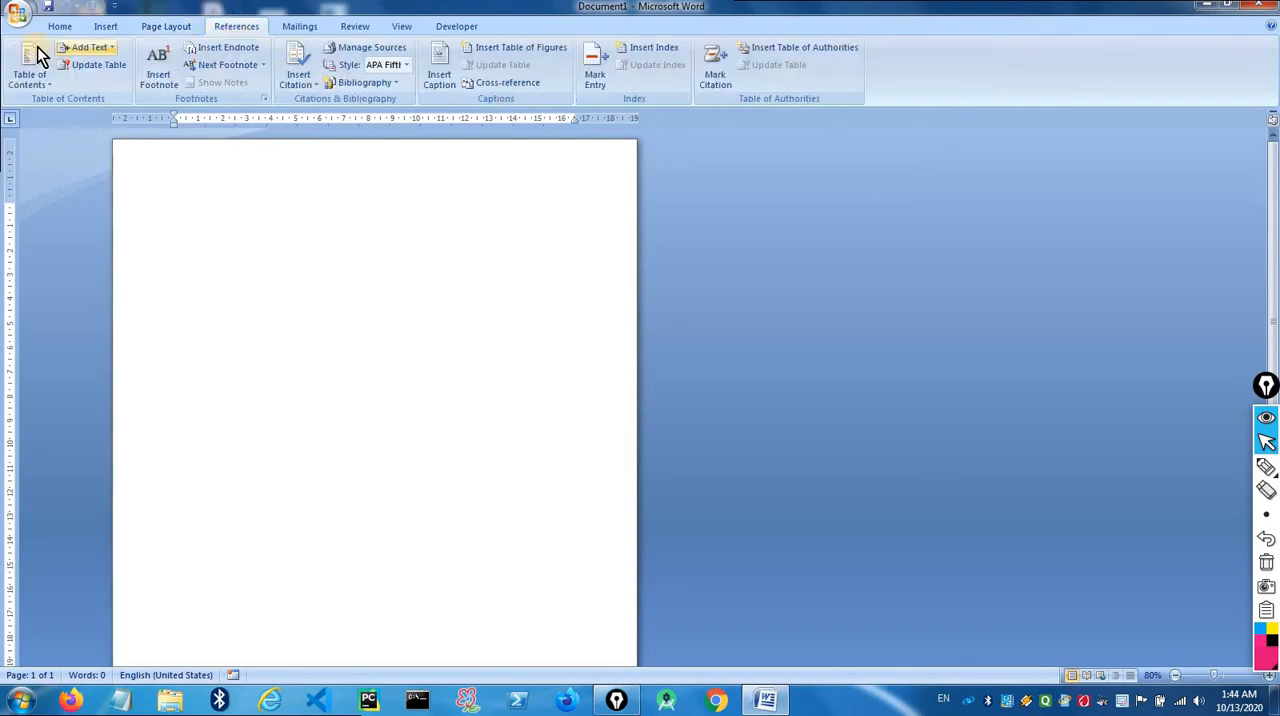
{"action": "left_click", "coordinate": [299, 27]}
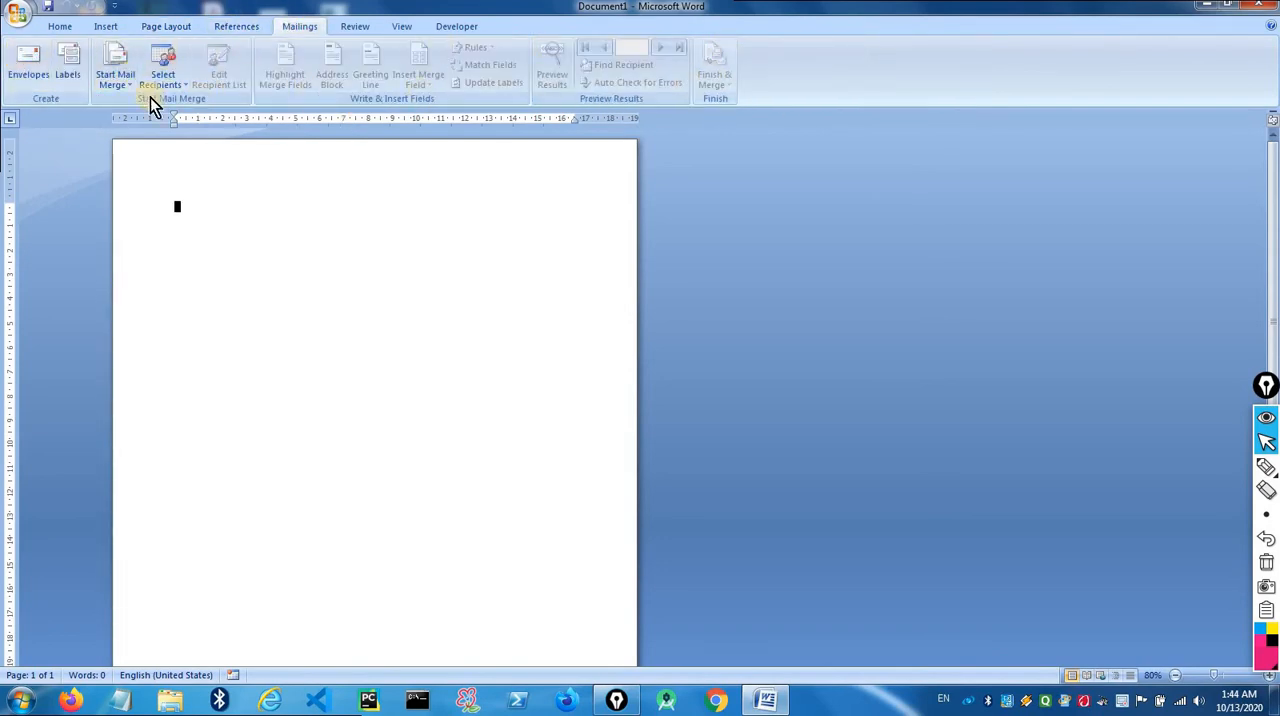
{"action": "left_click", "coordinate": [60, 28]}
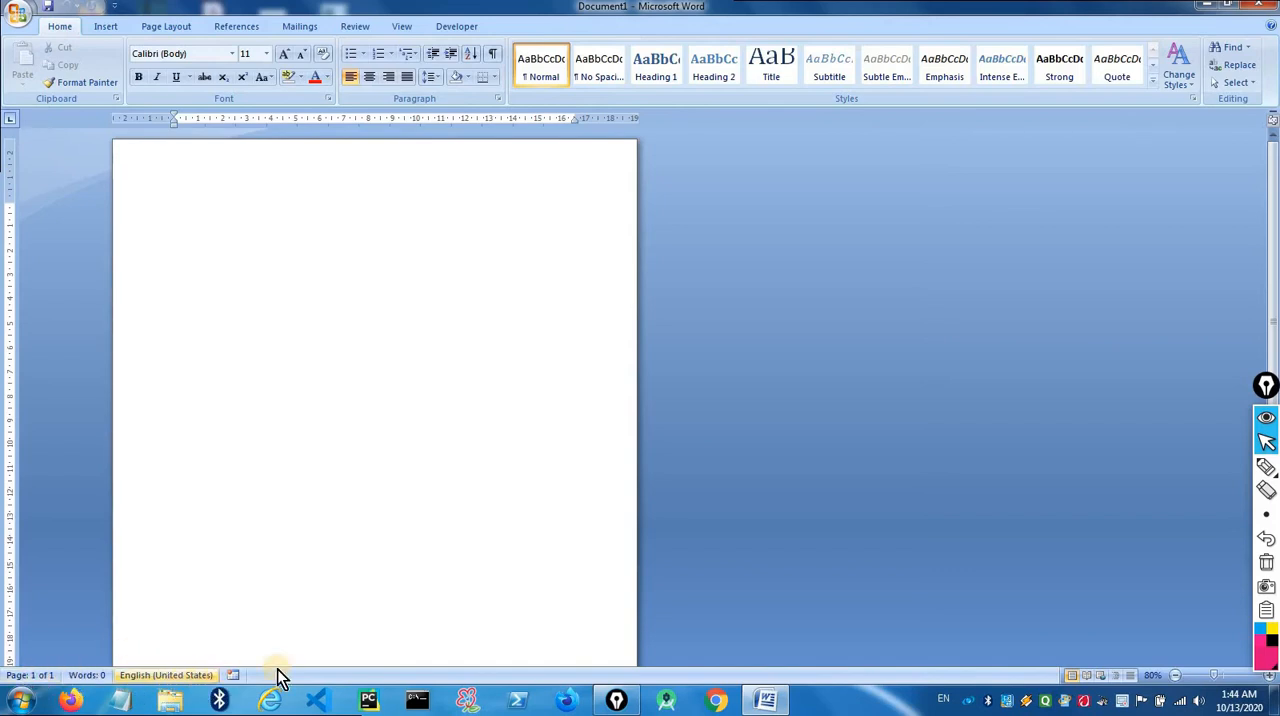
- Move the floating Epic Pen palette inward, clear of the document's vertical scroll bar
{"action": "left_click", "coordinate": [1260, 390]}
{"action": "left_click_drag", "start_coordinate": [1273, 197], "coordinate": [1271, 243]}
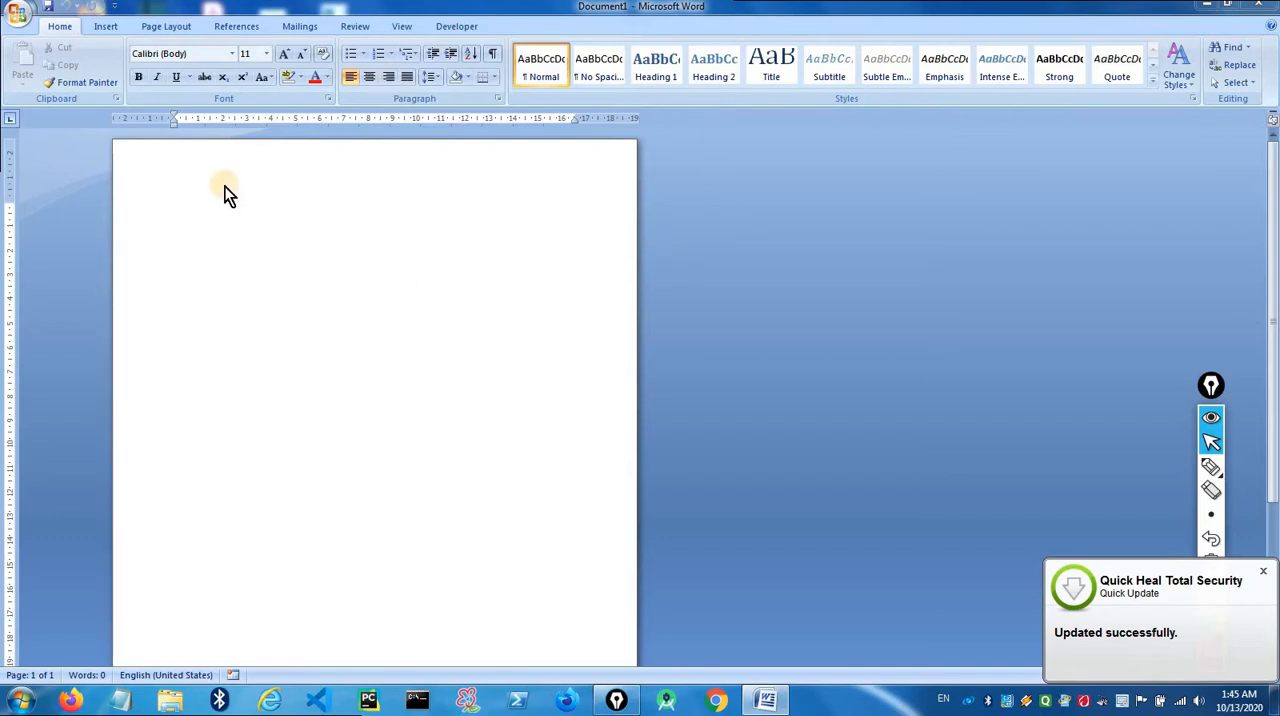
- Create a new document from the Blank document template
{"action": "left_click", "coordinate": [18, 14]}
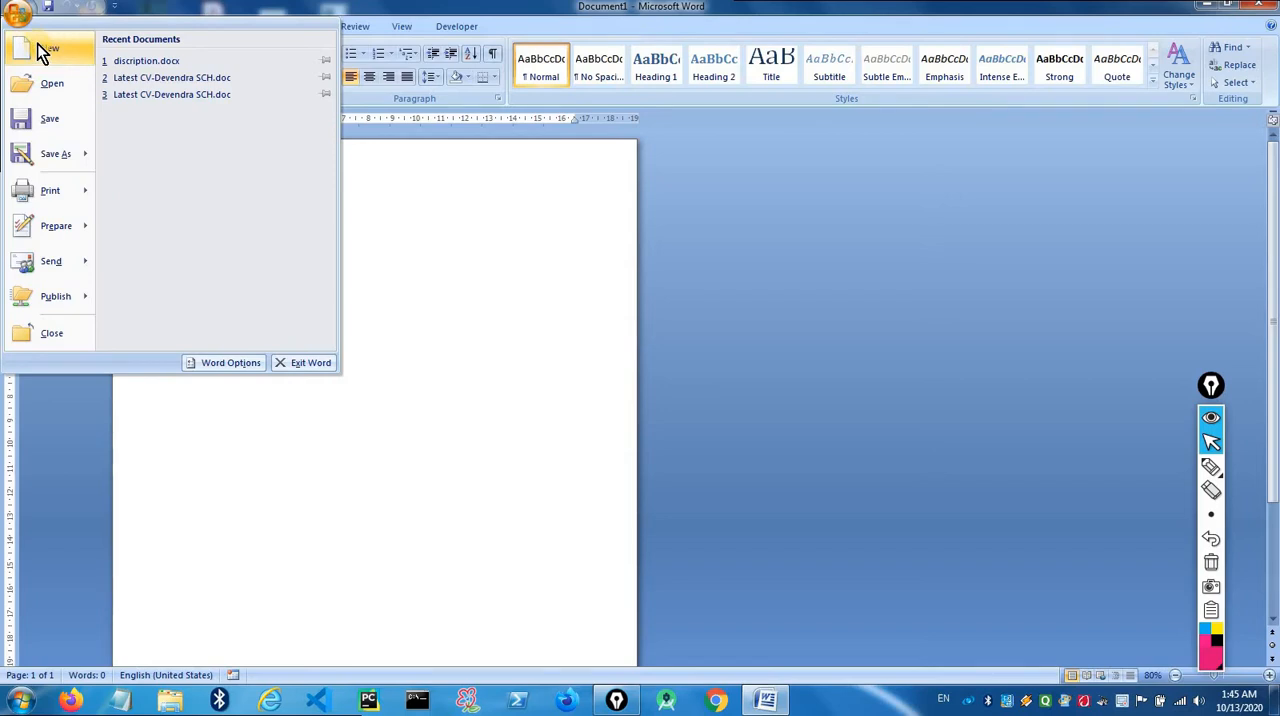
{"action": "left_click", "coordinate": [37, 43]}
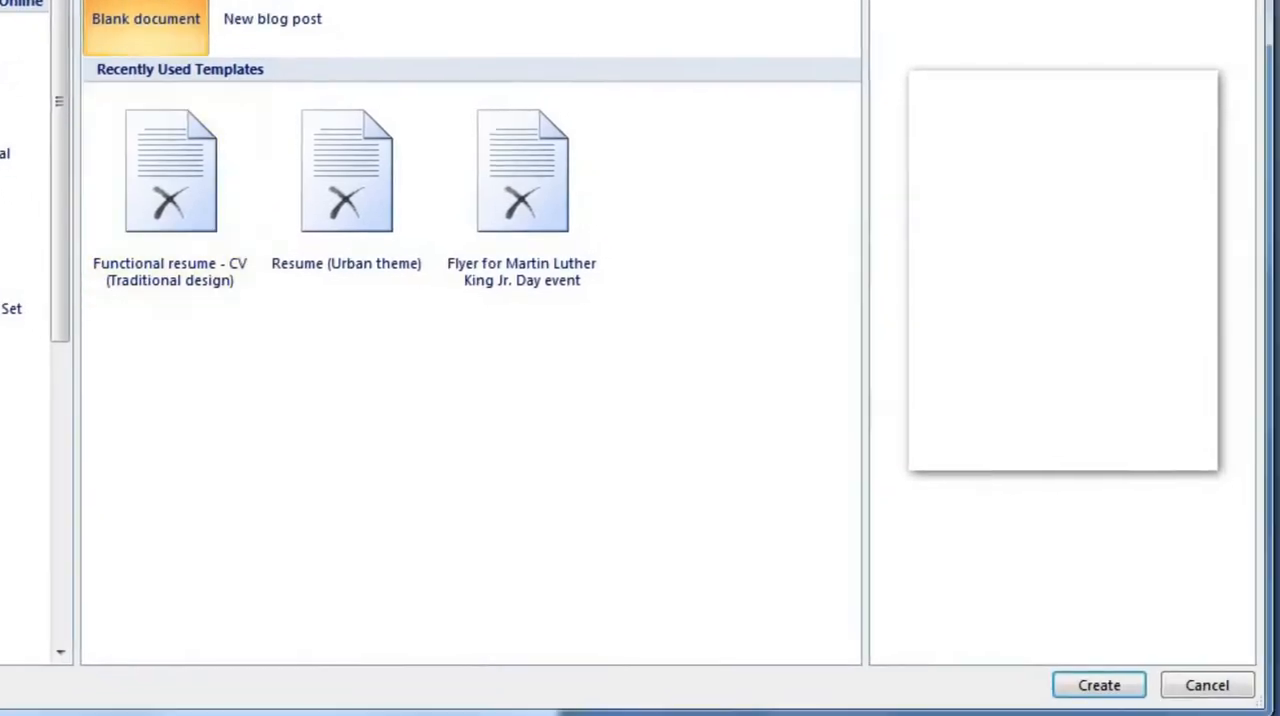
{"action": "left_click", "coordinate": [1099, 686]}
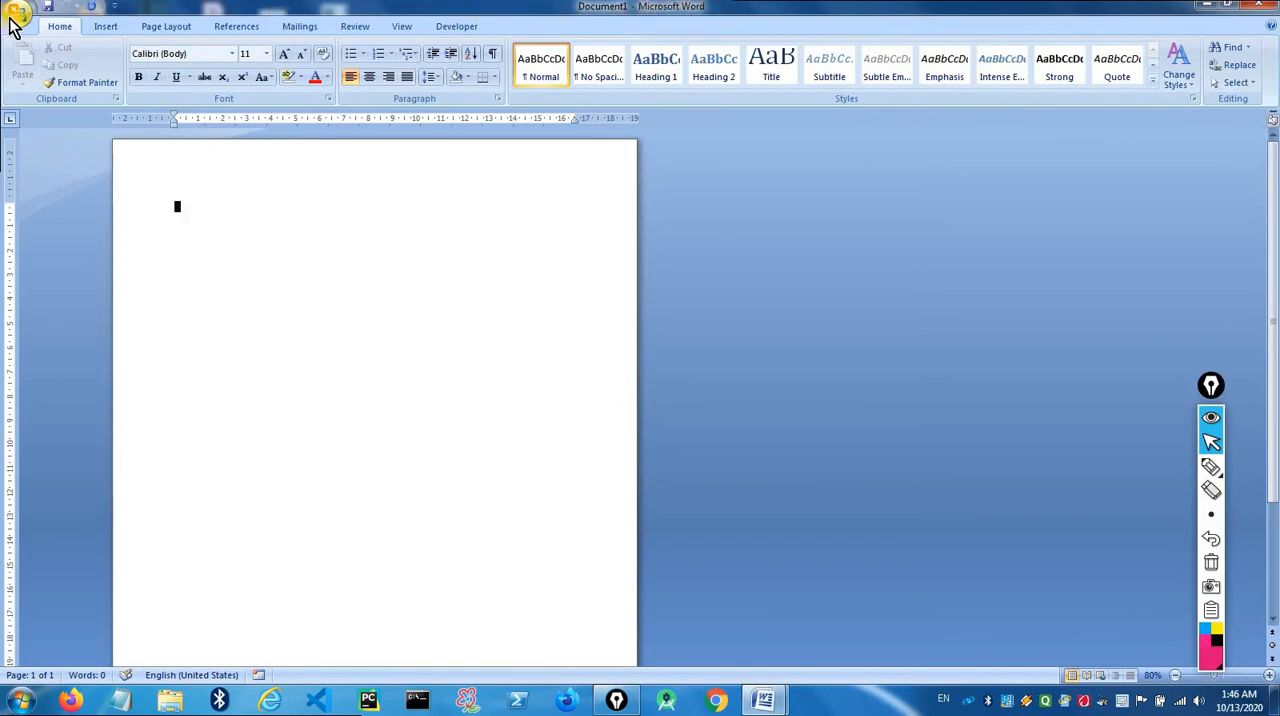
- Select the existing .docx file in the Documents library for opening, and dismiss the dialog without opening it
{"action": "left_click", "coordinate": [17, 17]}
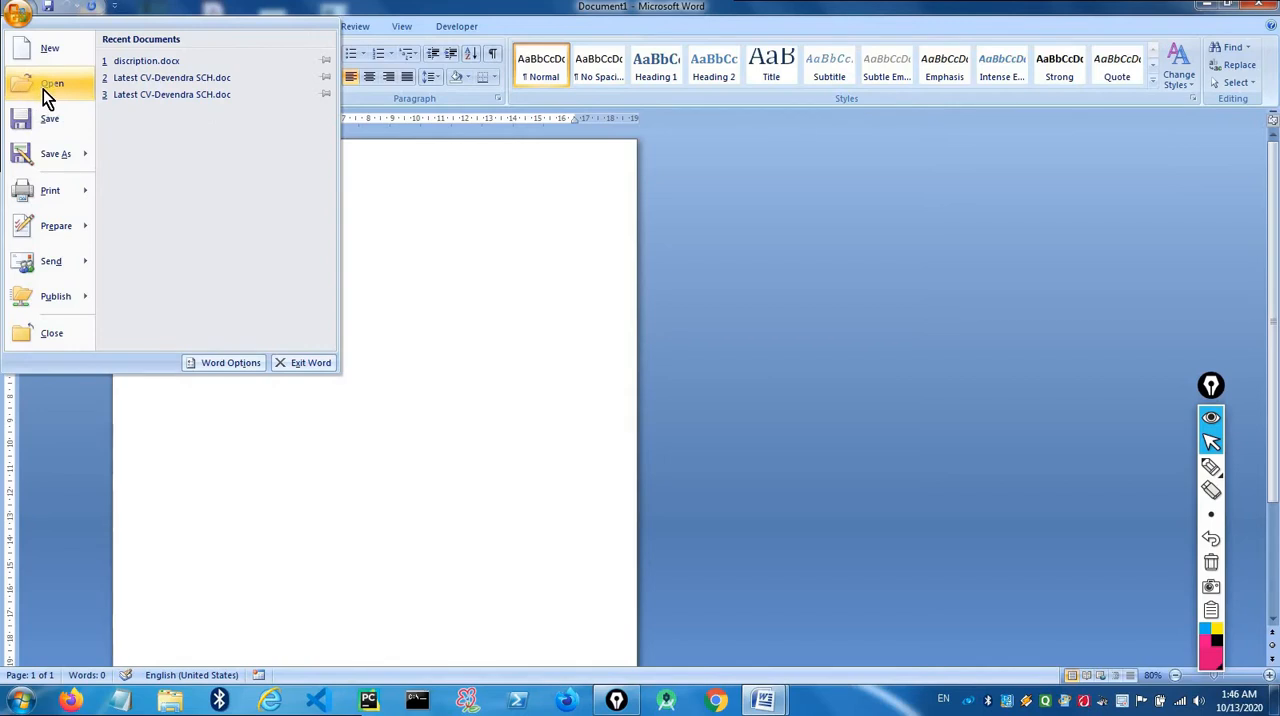
{"action": "left_click", "coordinate": [43, 89]}
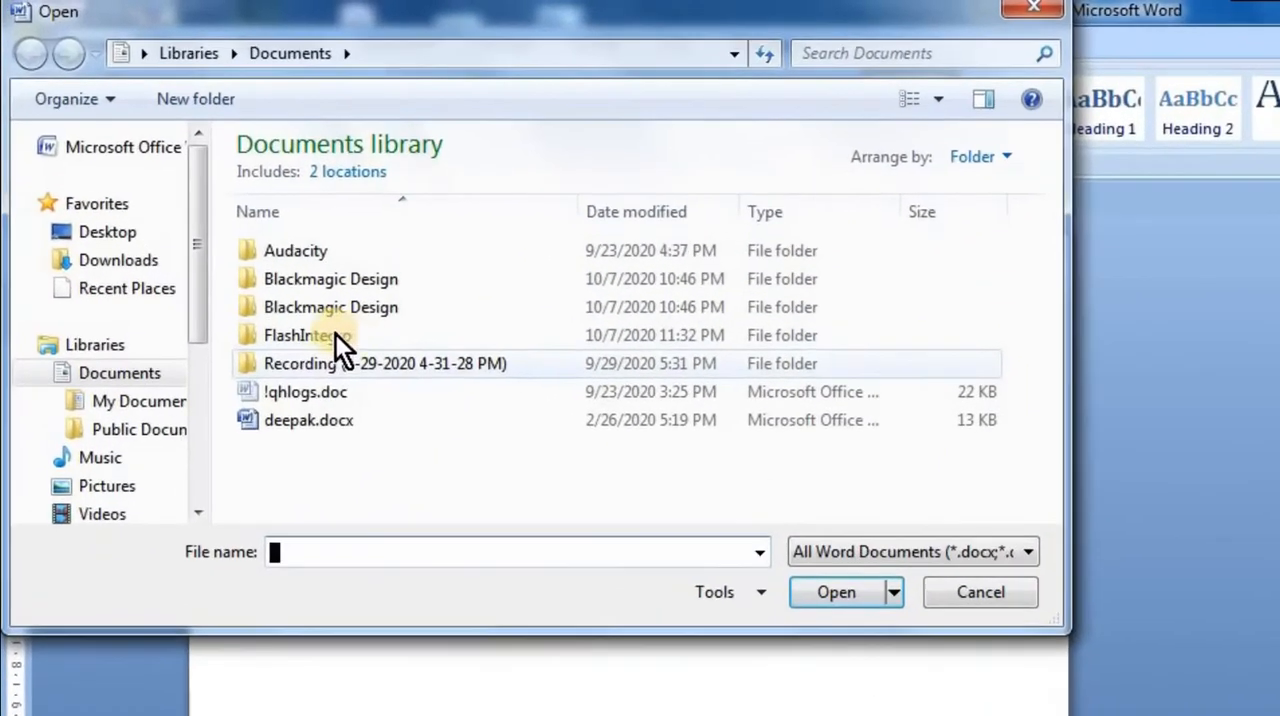
{"action": "left_click", "coordinate": [294, 412]}
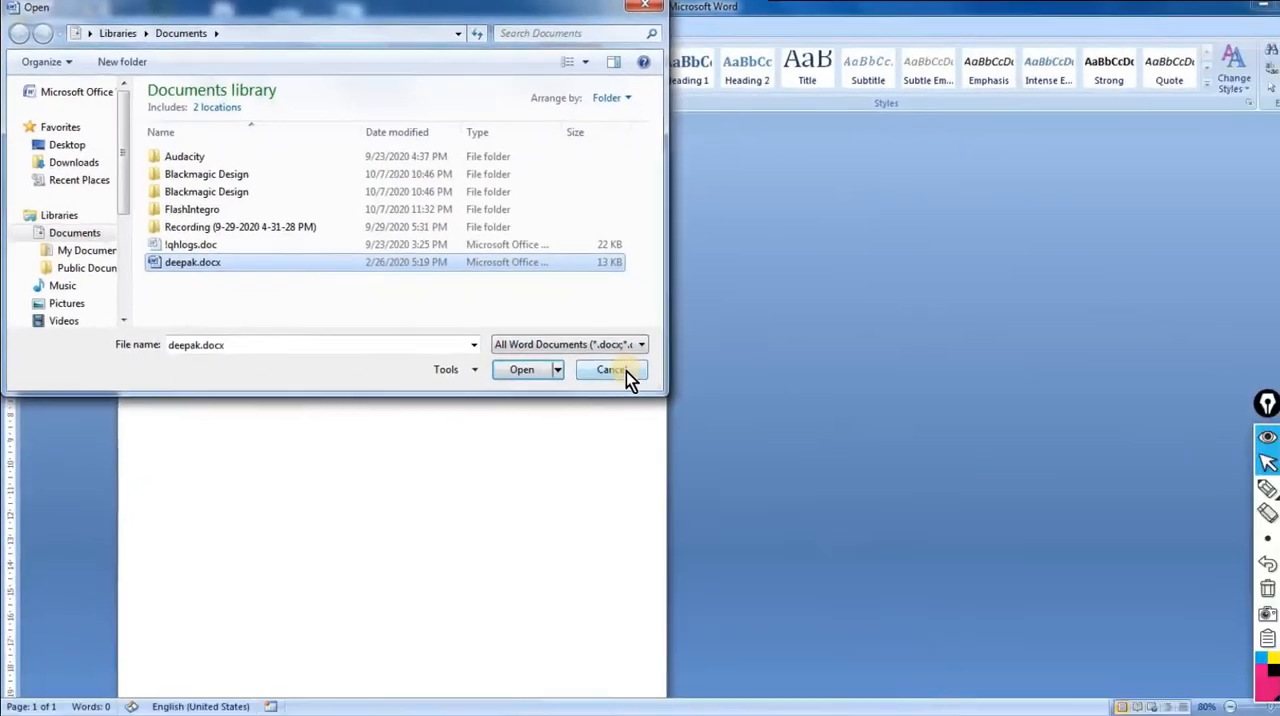
{"action": "left_click", "coordinate": [775, 468]}
- Start saving the document, look through the available storage locations and choose the Desktop as the destination
{"action": "left_click", "coordinate": [20, 18]}
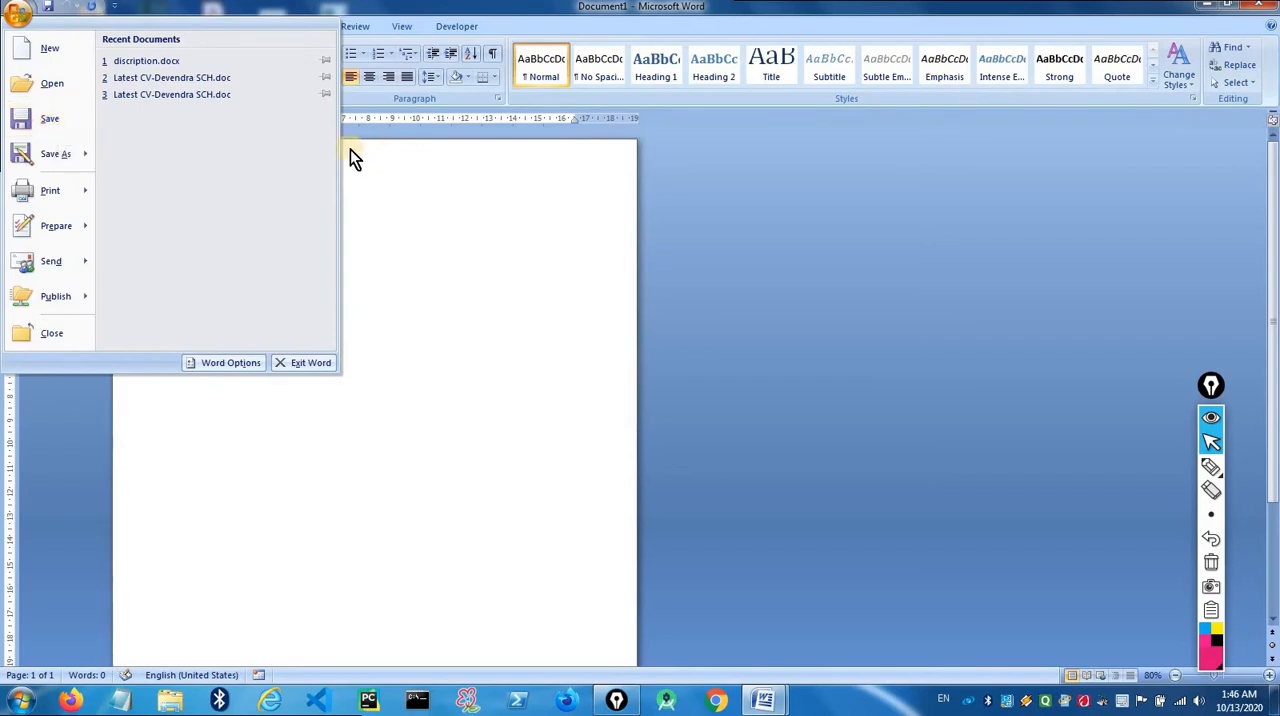
{"action": "left_click", "coordinate": [42, 117]}
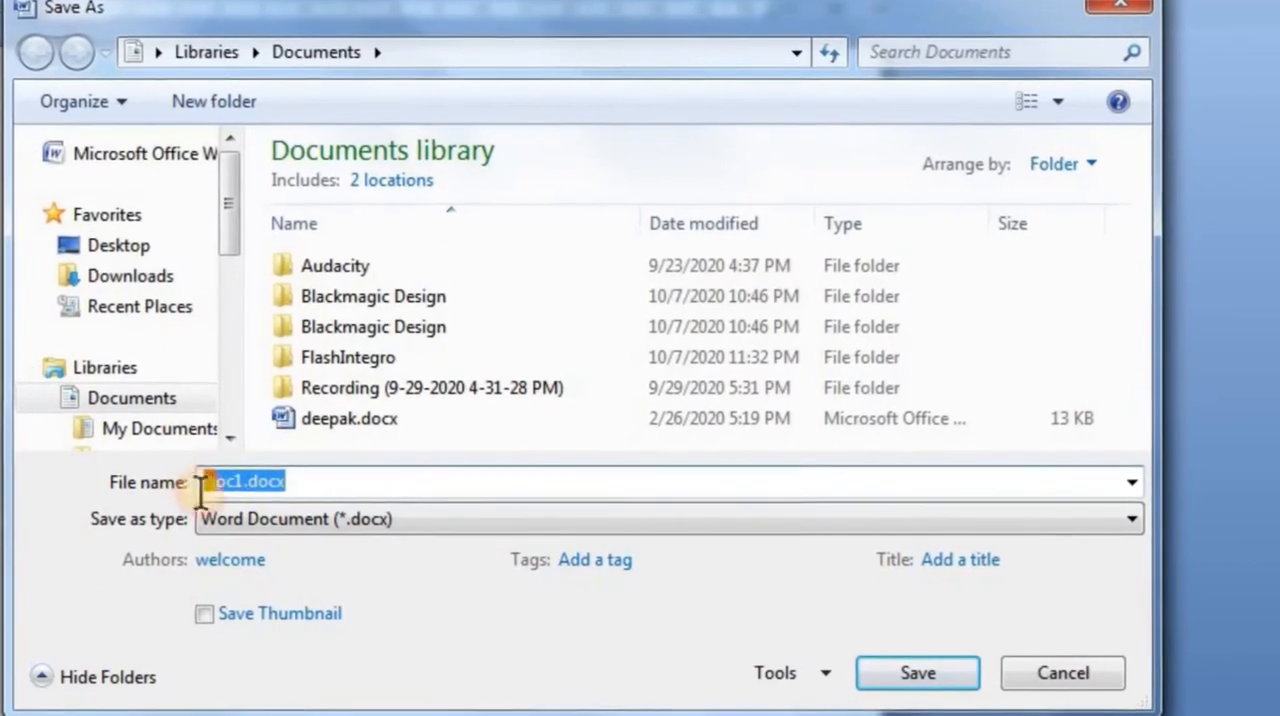
{"action": "left_click", "coordinate": [241, 481]}
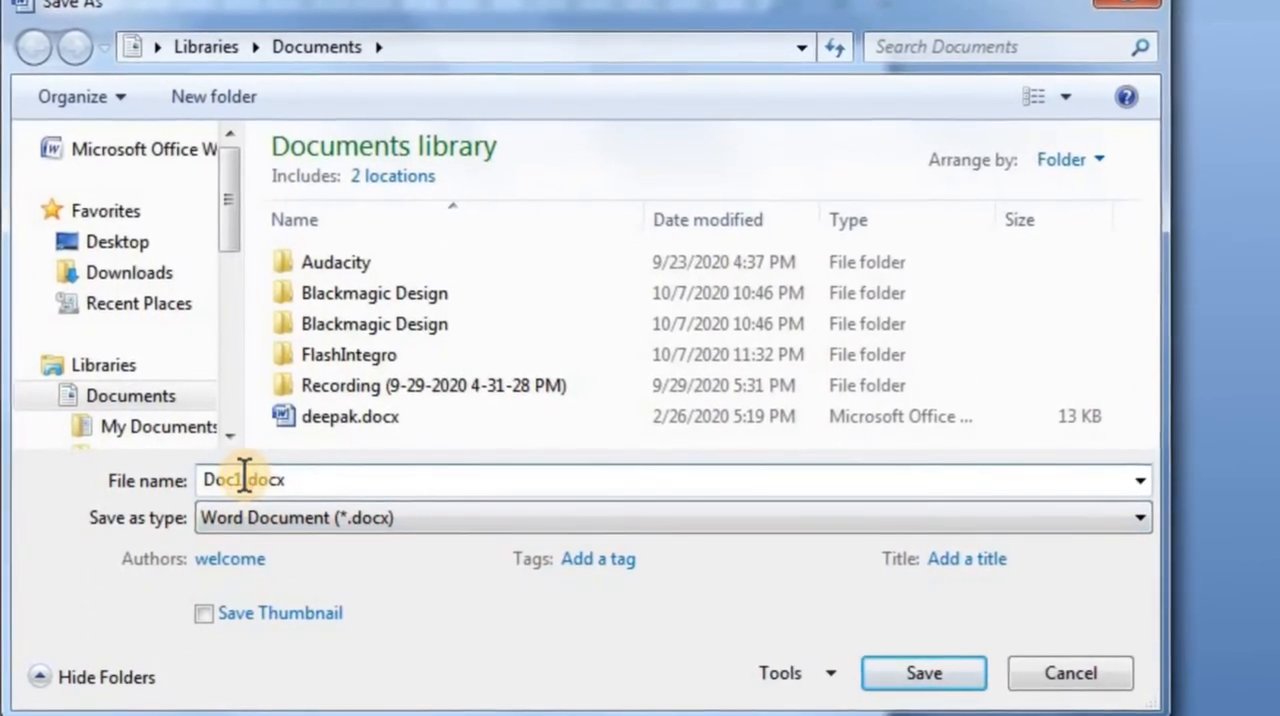
{"action": "left_click_drag", "start_coordinate": [243, 480], "coordinate": [200, 491]}
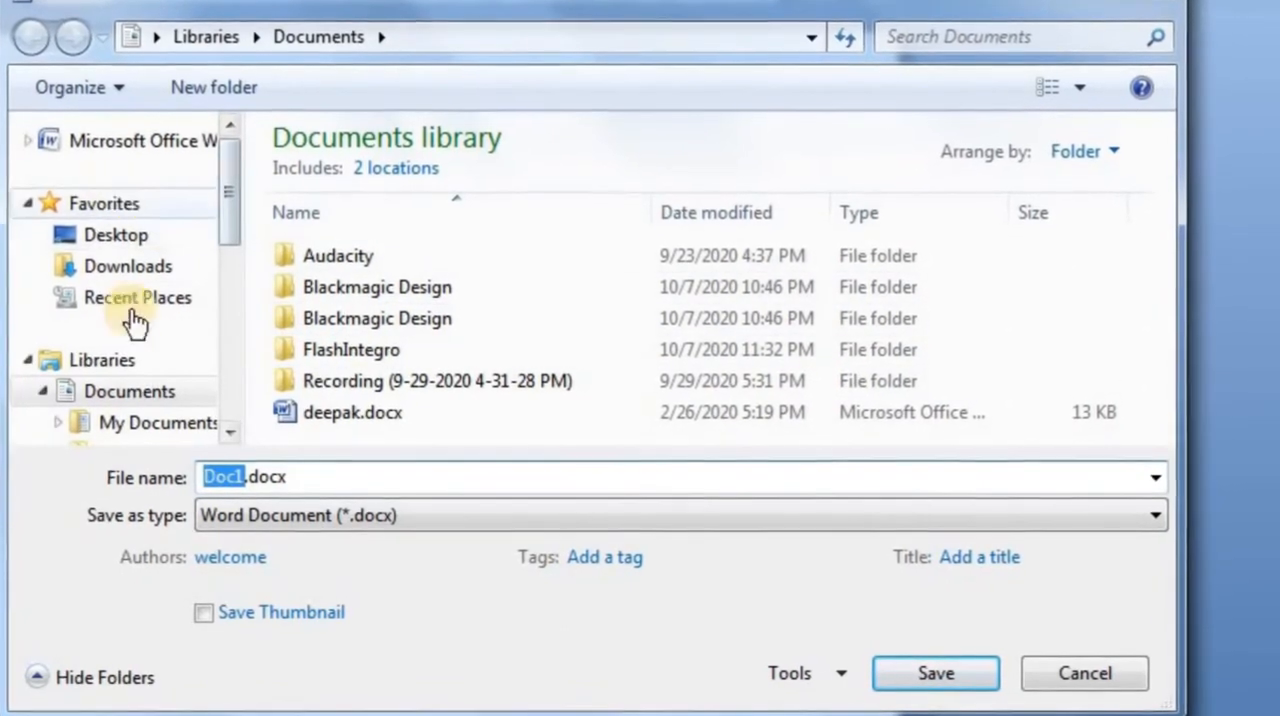
{"action": "mouse_move", "coordinate": [229, 189]}
{"action": "left_mouse_down"}
{"action": "mouse_move", "coordinate": [213, 343]}
{"action": "mouse_move", "coordinate": [229, 212]}
{"action": "left_mouse_up"}
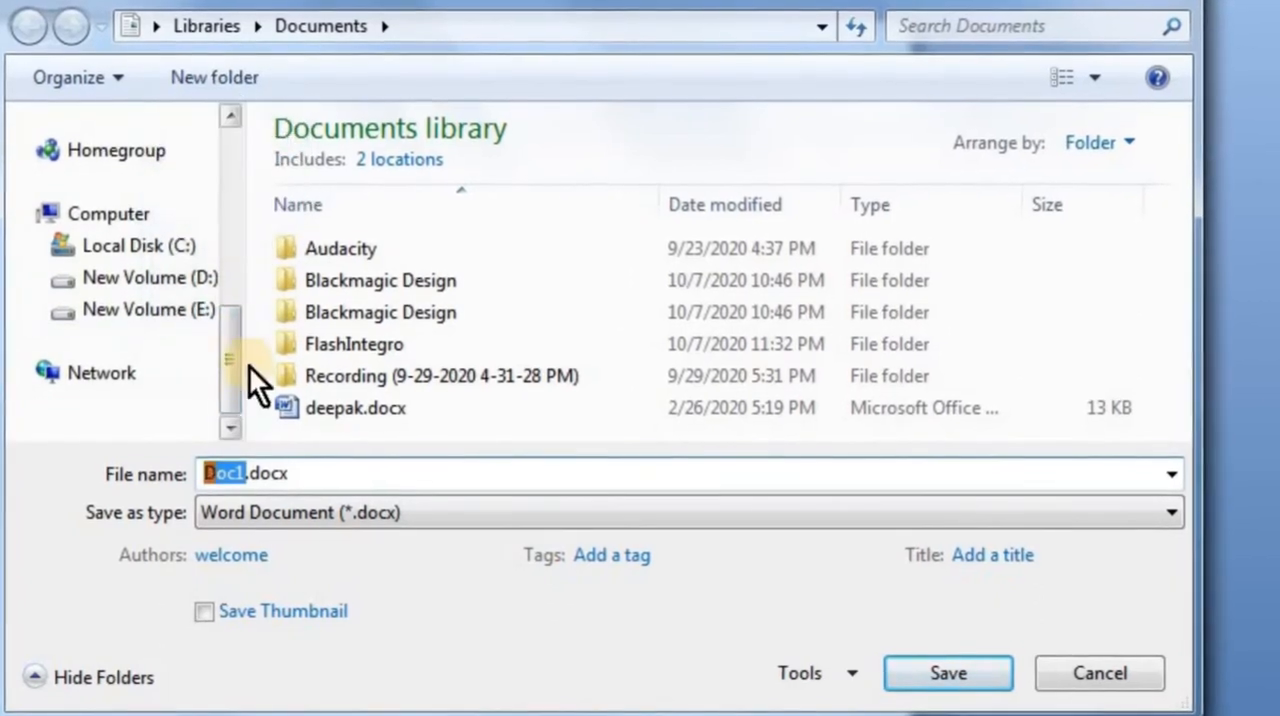
{"action": "left_click_drag", "start_coordinate": [231, 382], "coordinate": [233, 150]}
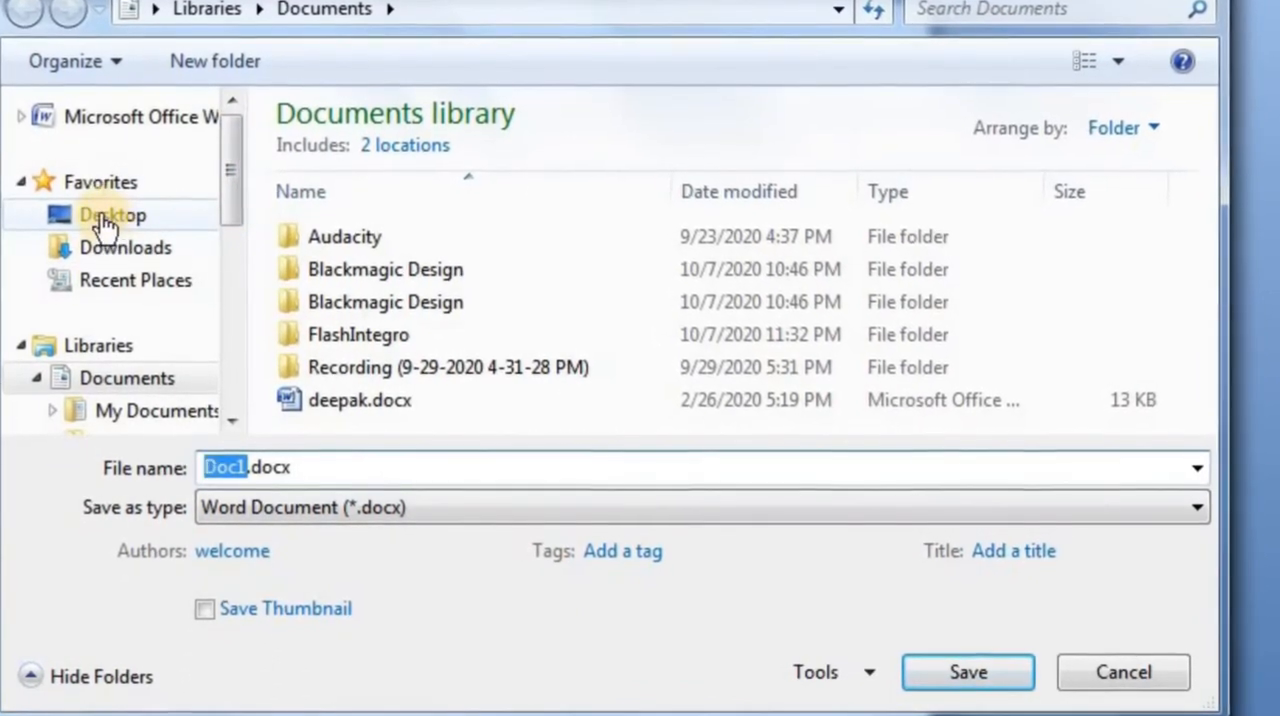
{"action": "left_click", "coordinate": [110, 228]}
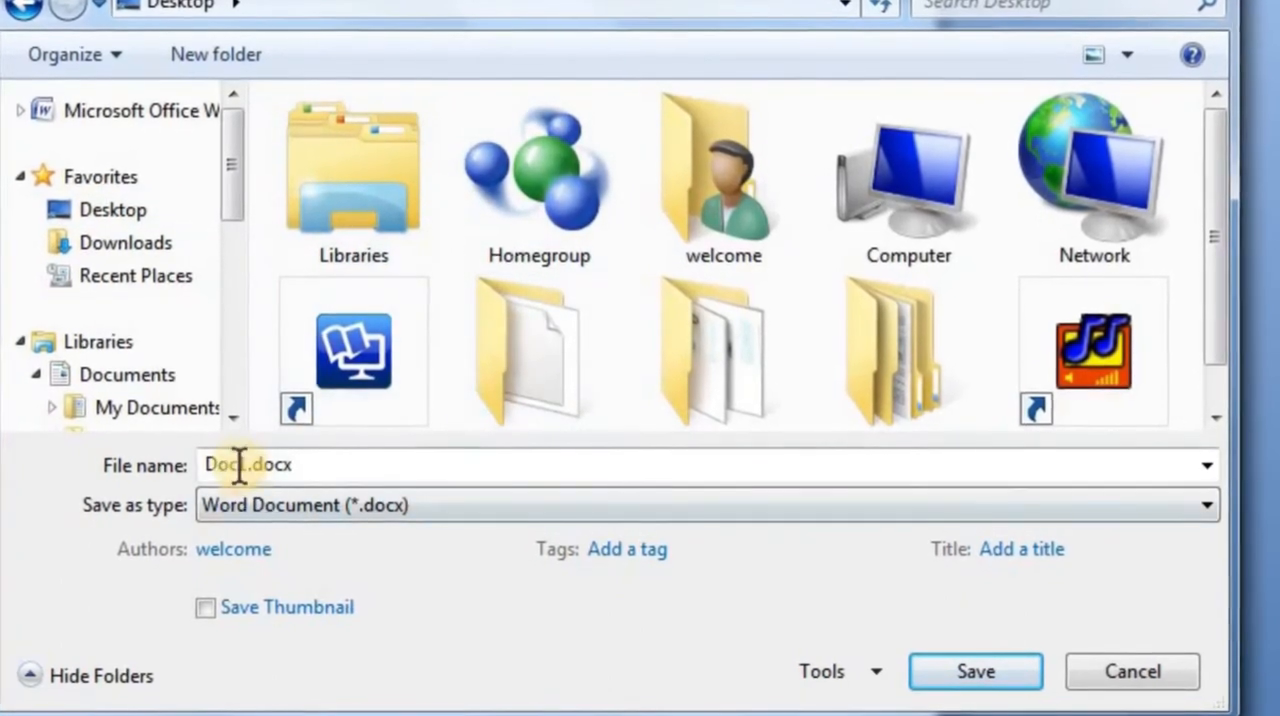
- Examine the proposed file name and the available file types for saving, and cancel the save
{"action": "double_click", "coordinate": [240, 462]}
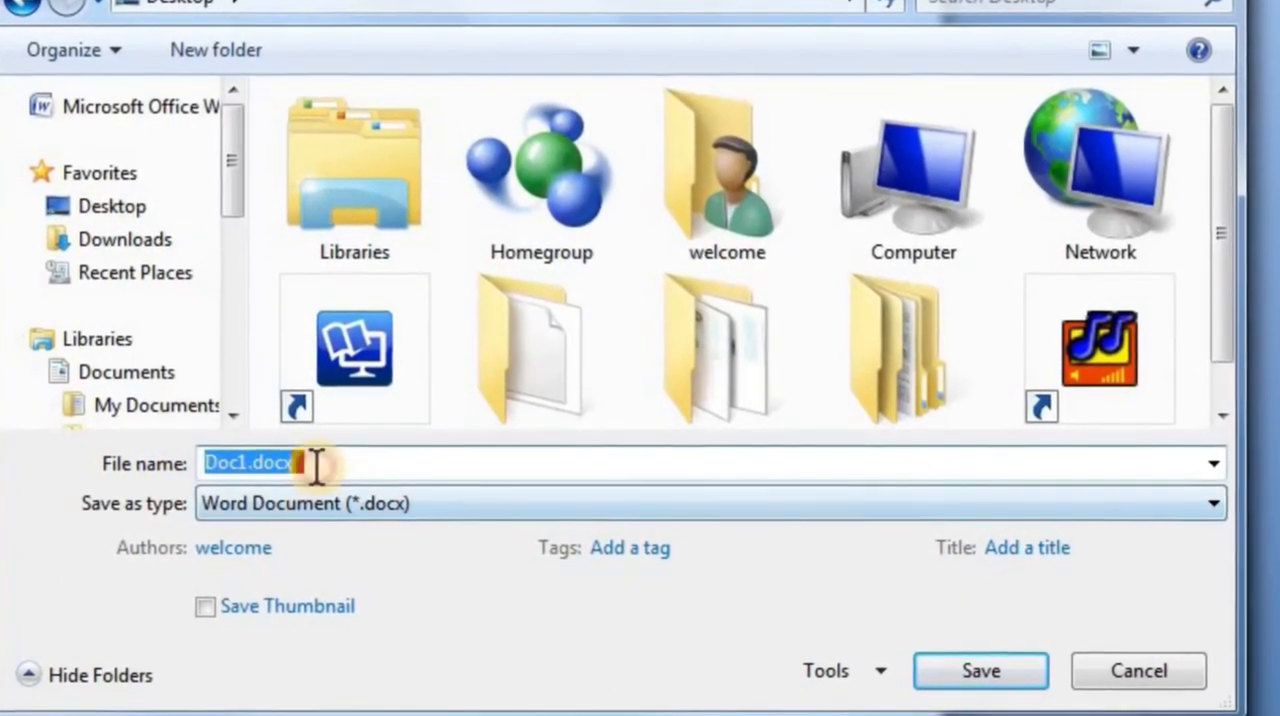
{"action": "left_click", "coordinate": [314, 463]}
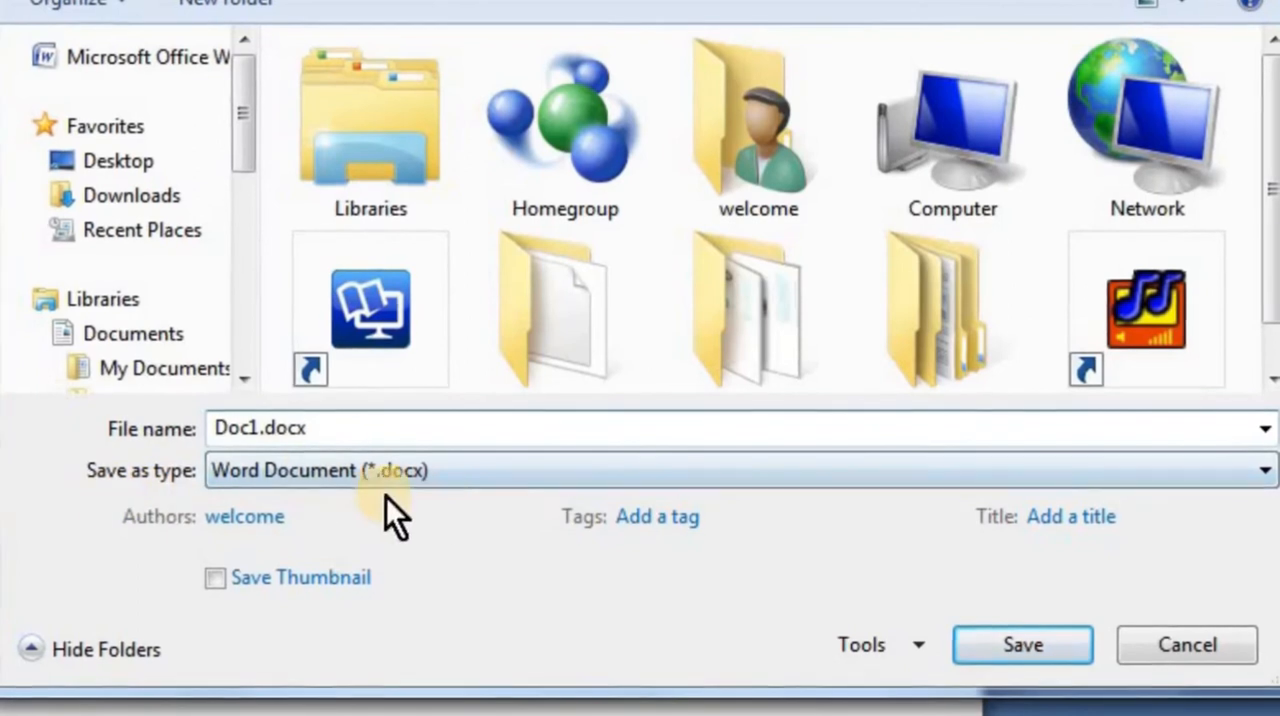
{"action": "left_click", "coordinate": [591, 474]}
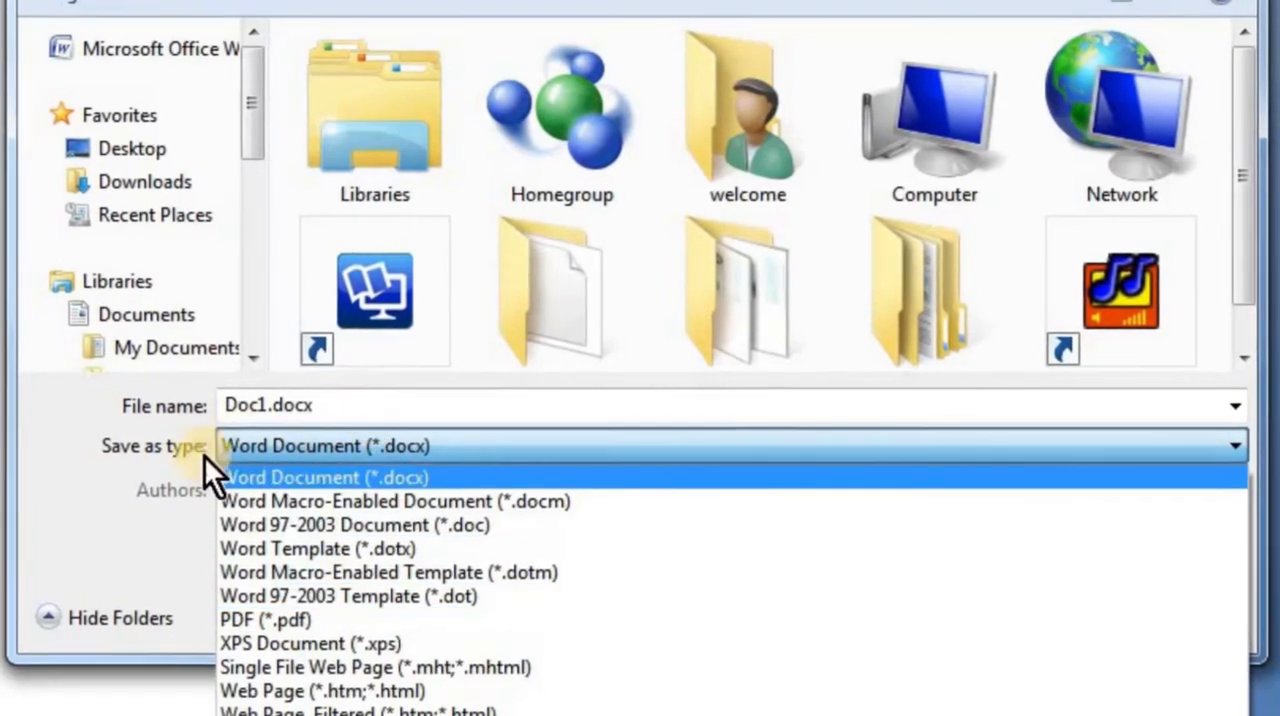
{"action": "left_click", "coordinate": [147, 540]}
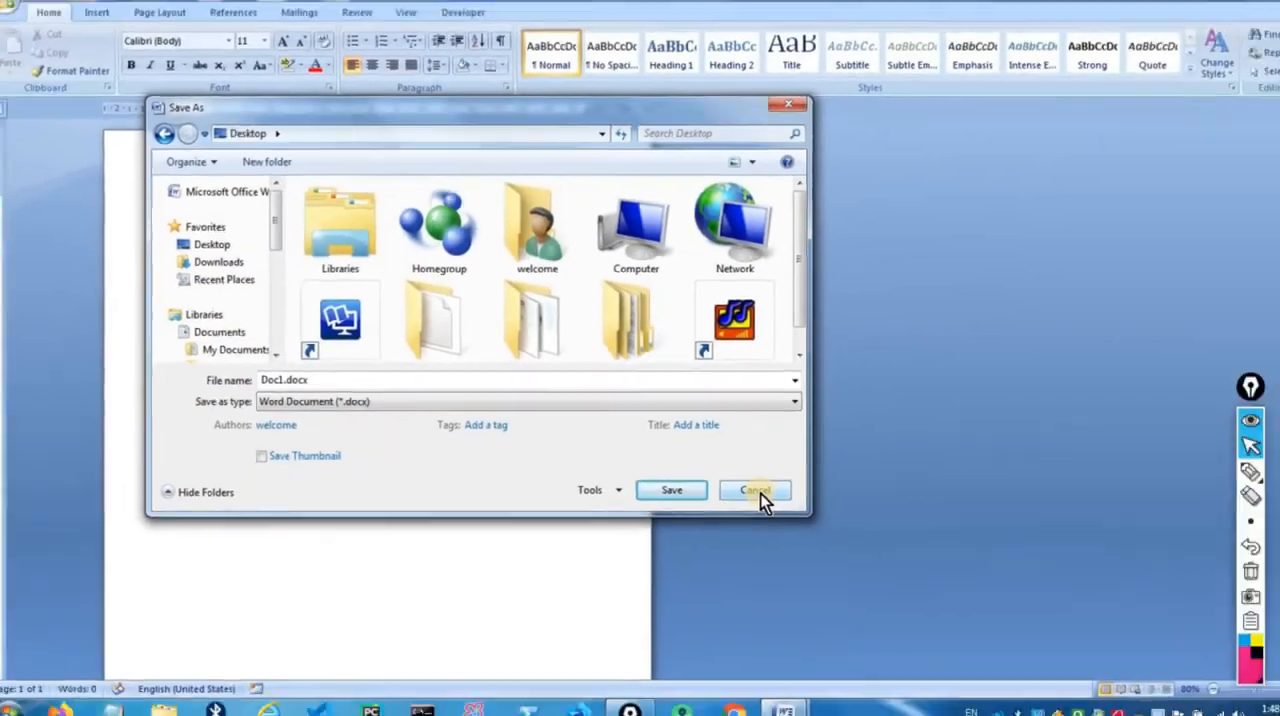
{"action": "left_click", "coordinate": [757, 491]}
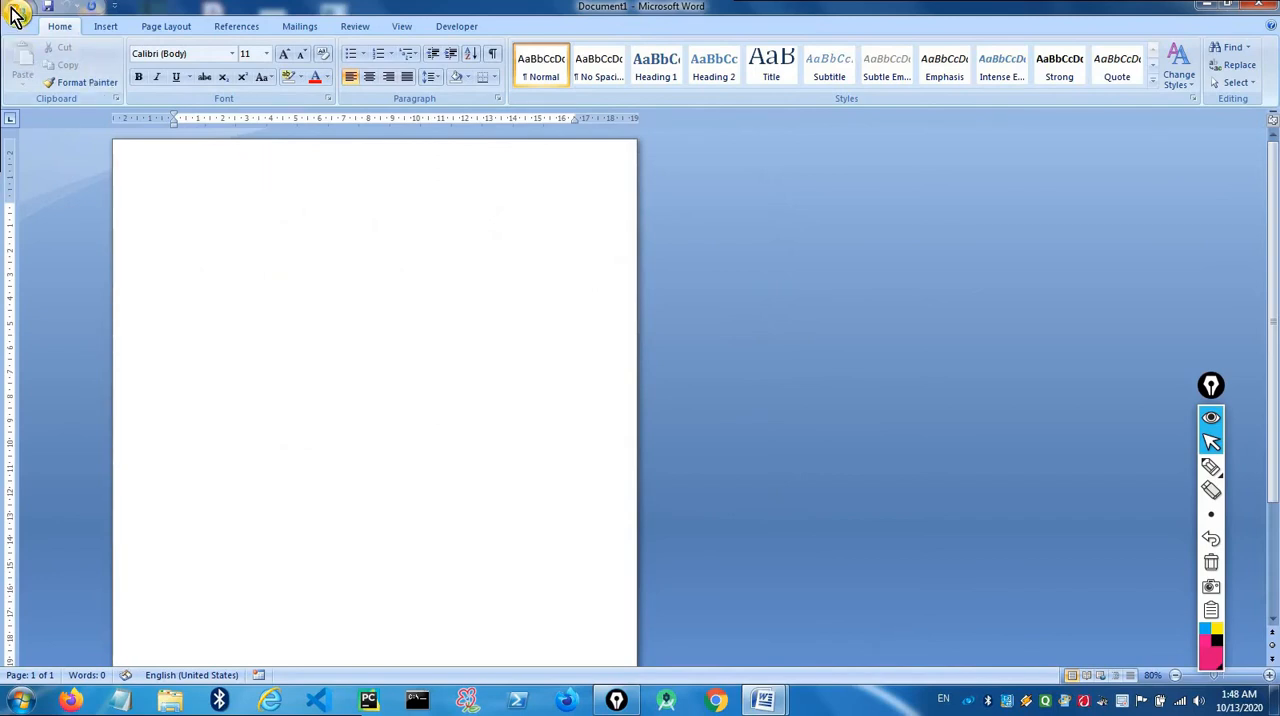
- View the Save As format choices for the document and close the list without choosing one
{"action": "left_click", "coordinate": [18, 14]}
{"action": "mouse_move", "coordinate": [45, 161]}
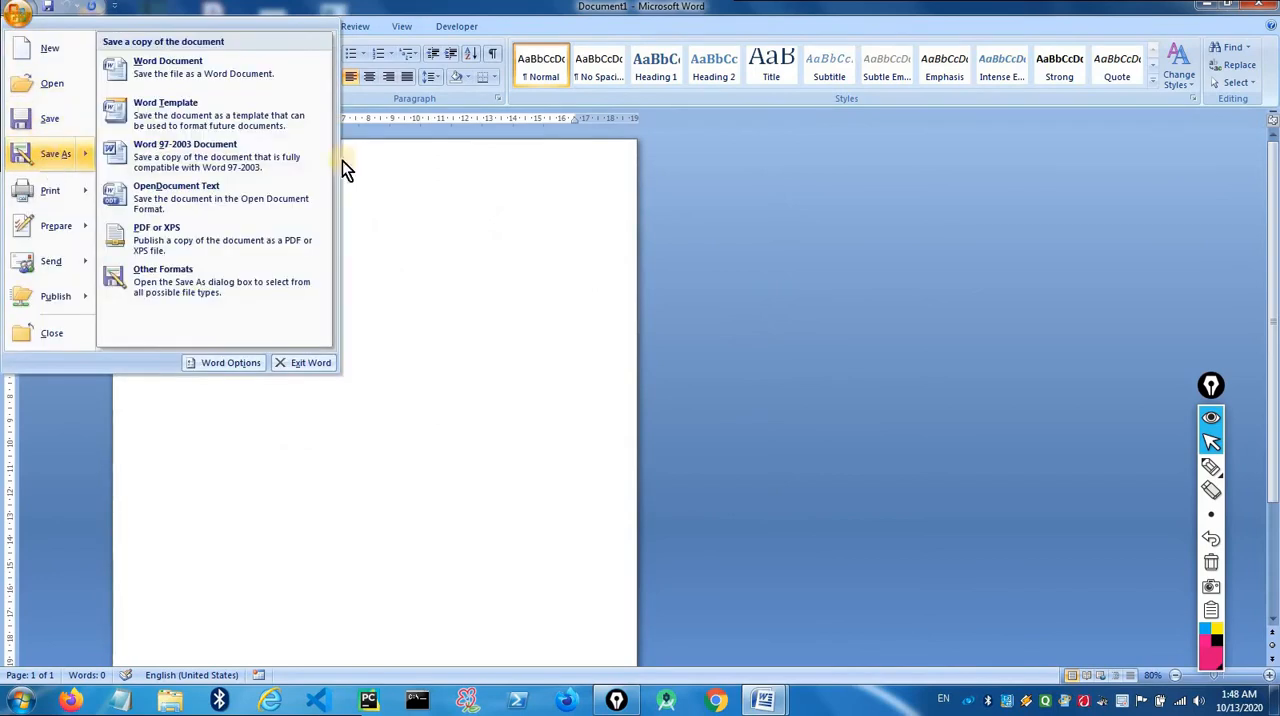
{"action": "left_click", "coordinate": [518, 198]}
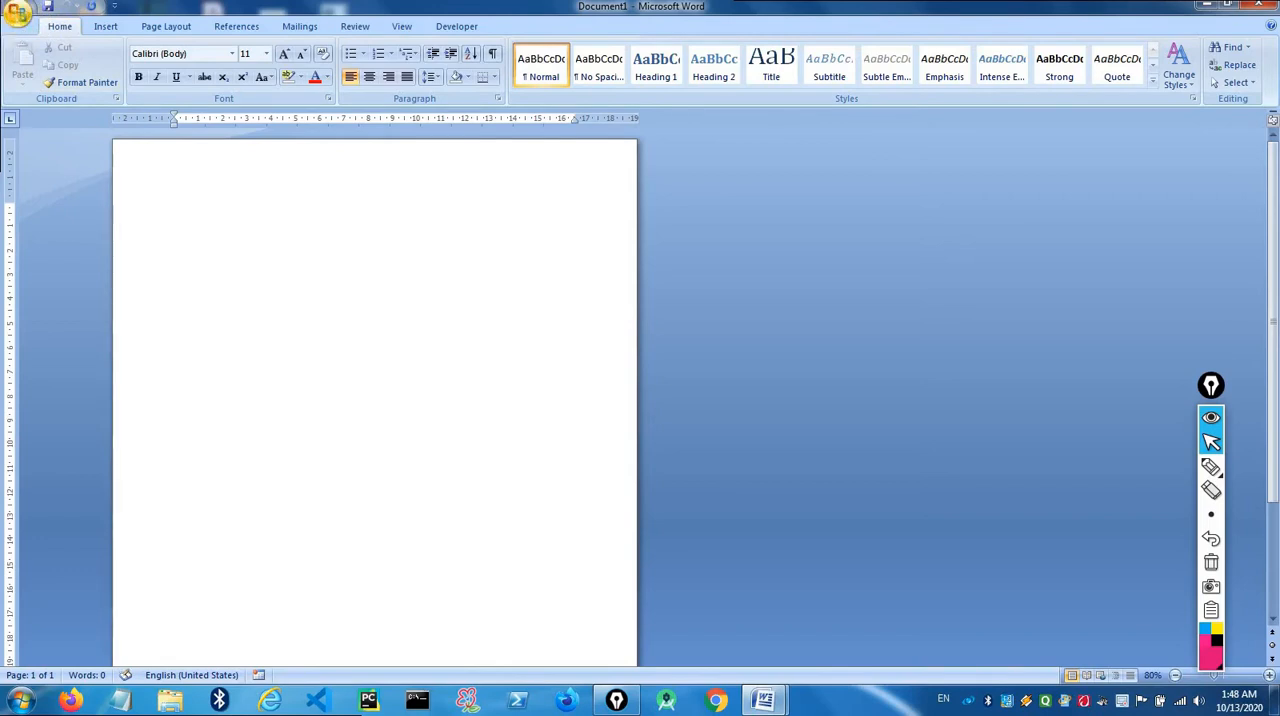
- Start a Save As of the document, look through the available storage locations, and cancel without saving
{"action": "left_click", "coordinate": [20, 12]}
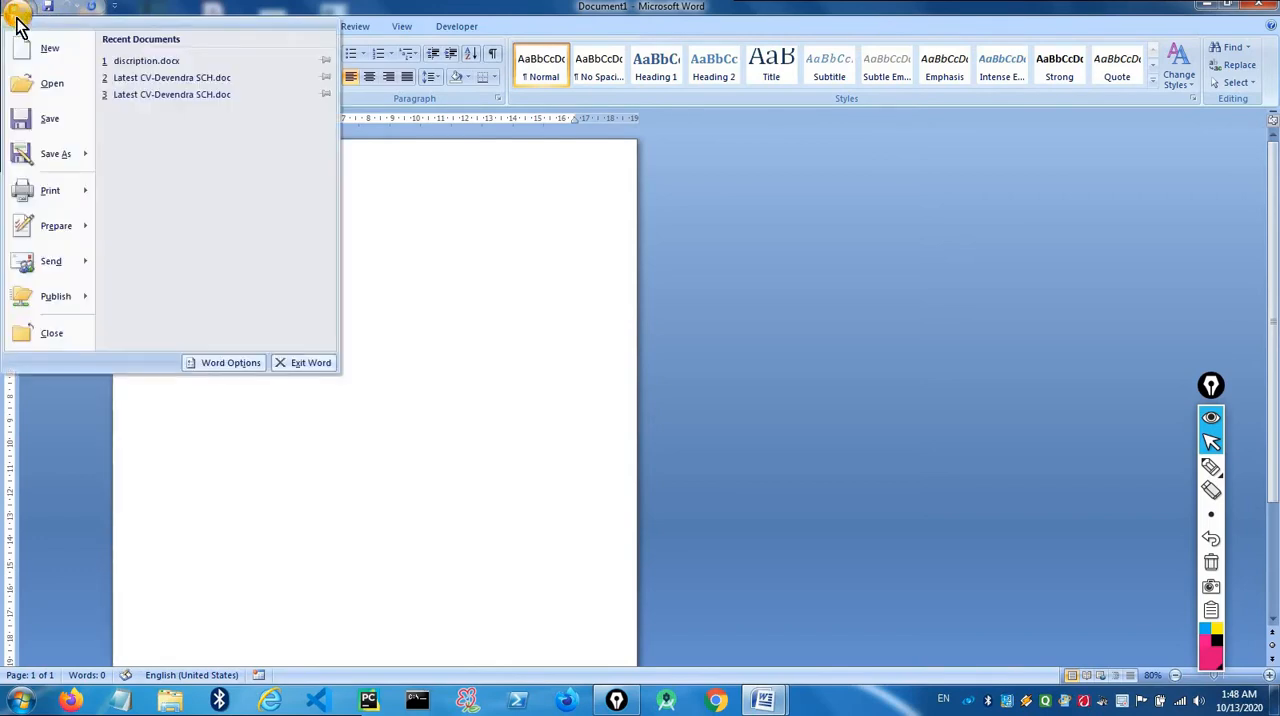
{"action": "left_click", "coordinate": [18, 16]}
{"action": "left_click", "coordinate": [18, 16]}
{"action": "mouse_move", "coordinate": [41, 152]}
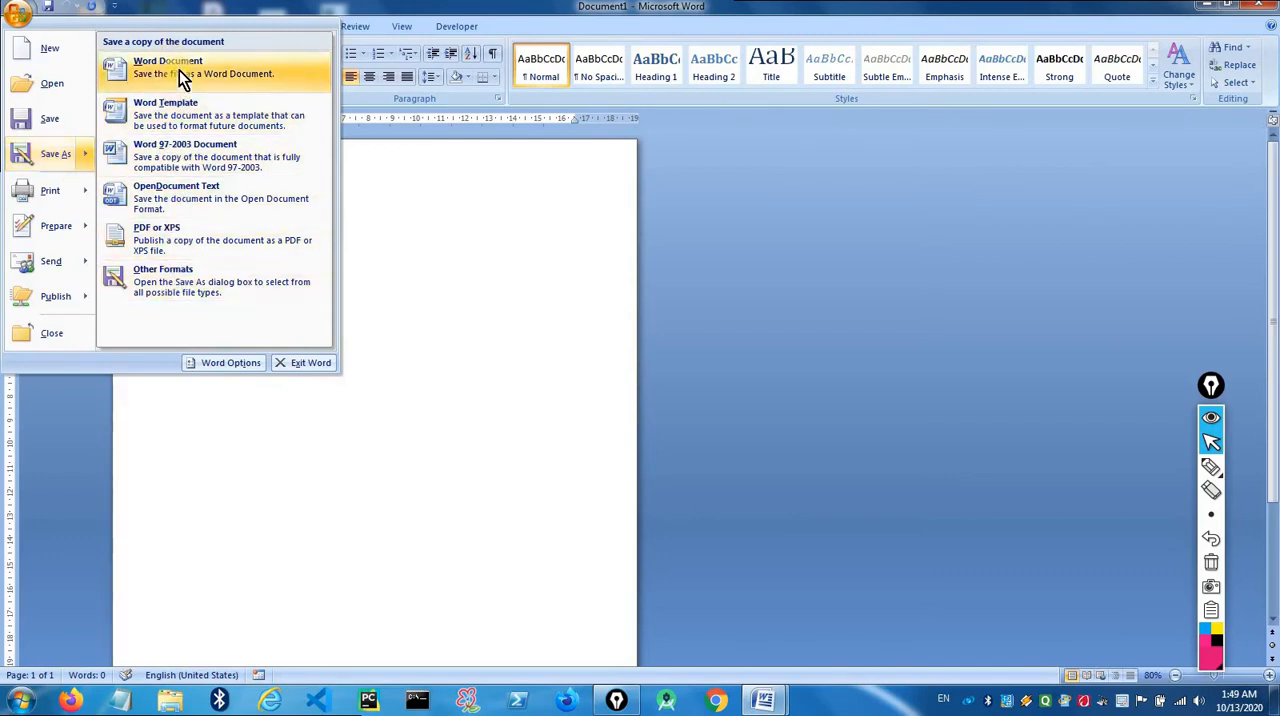
{"action": "left_click", "coordinate": [37, 157]}
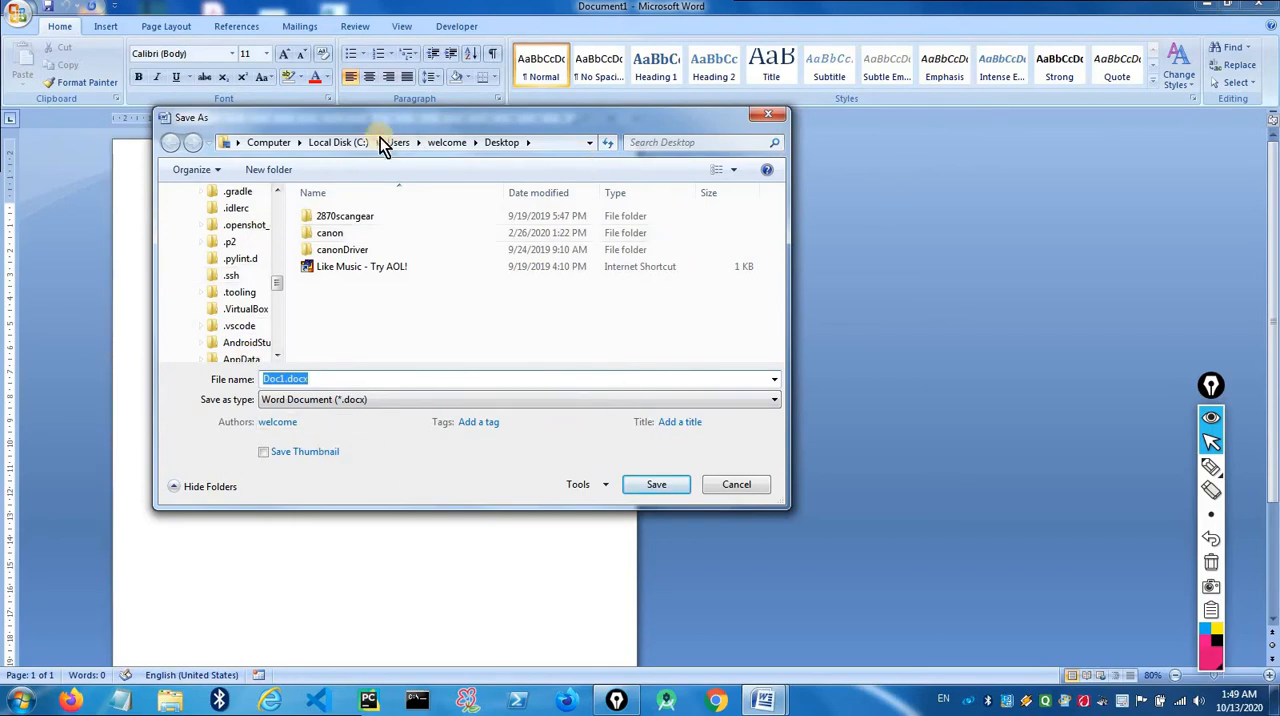
{"action": "left_click_drag", "start_coordinate": [277, 290], "coordinate": [280, 197]}
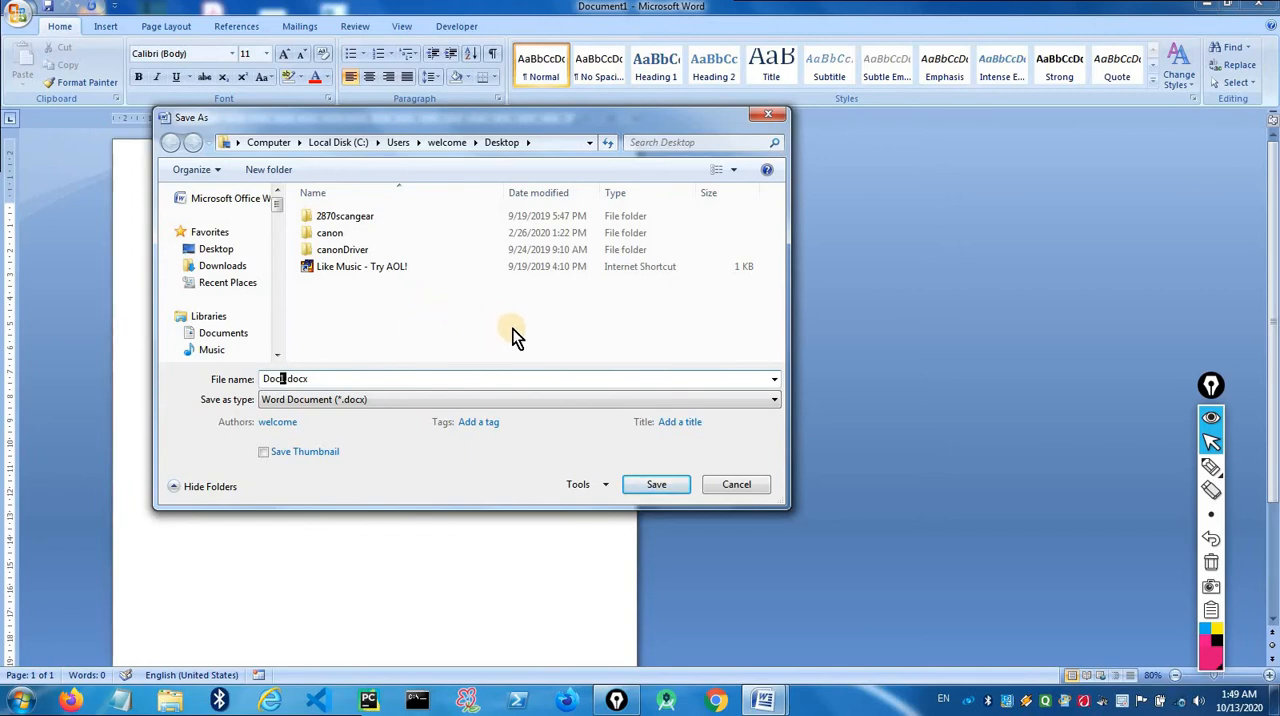
{"action": "left_click", "coordinate": [736, 484]}
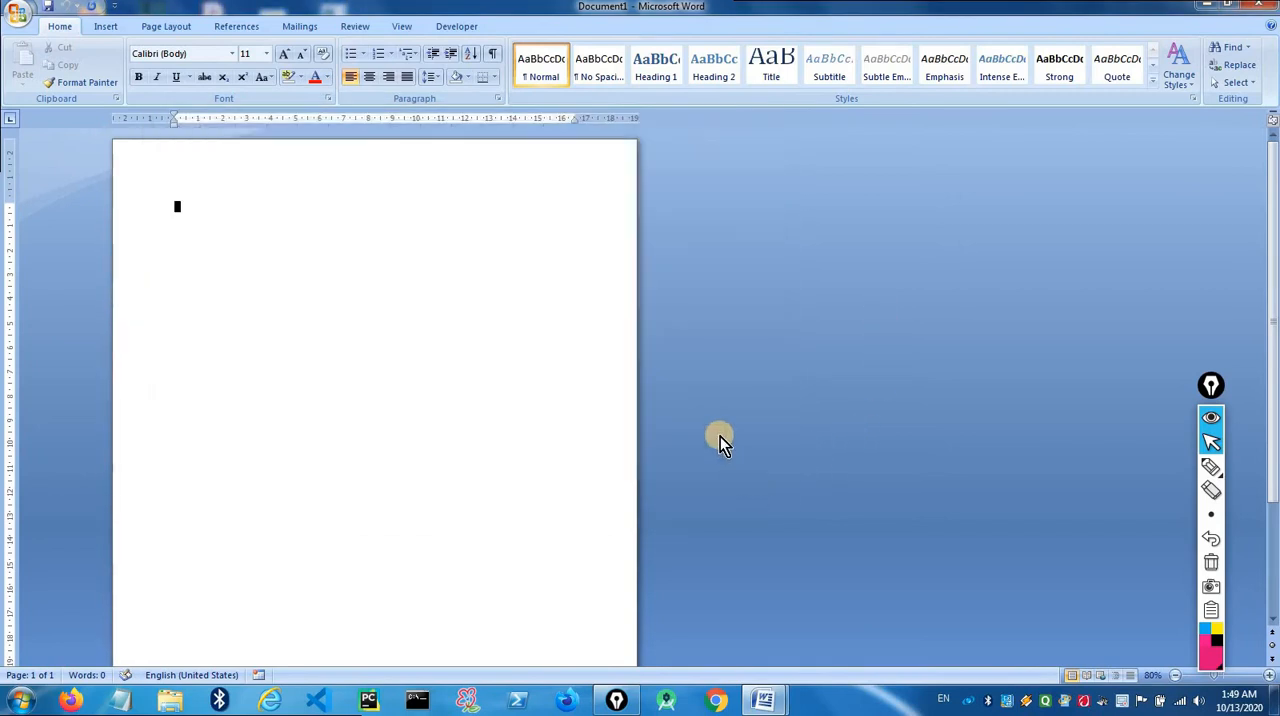
- Review the Office menu's commands, including Print, Prepare, Send and Publish, and close the menu without choosing one
{"action": "left_click", "coordinate": [21, 19]}
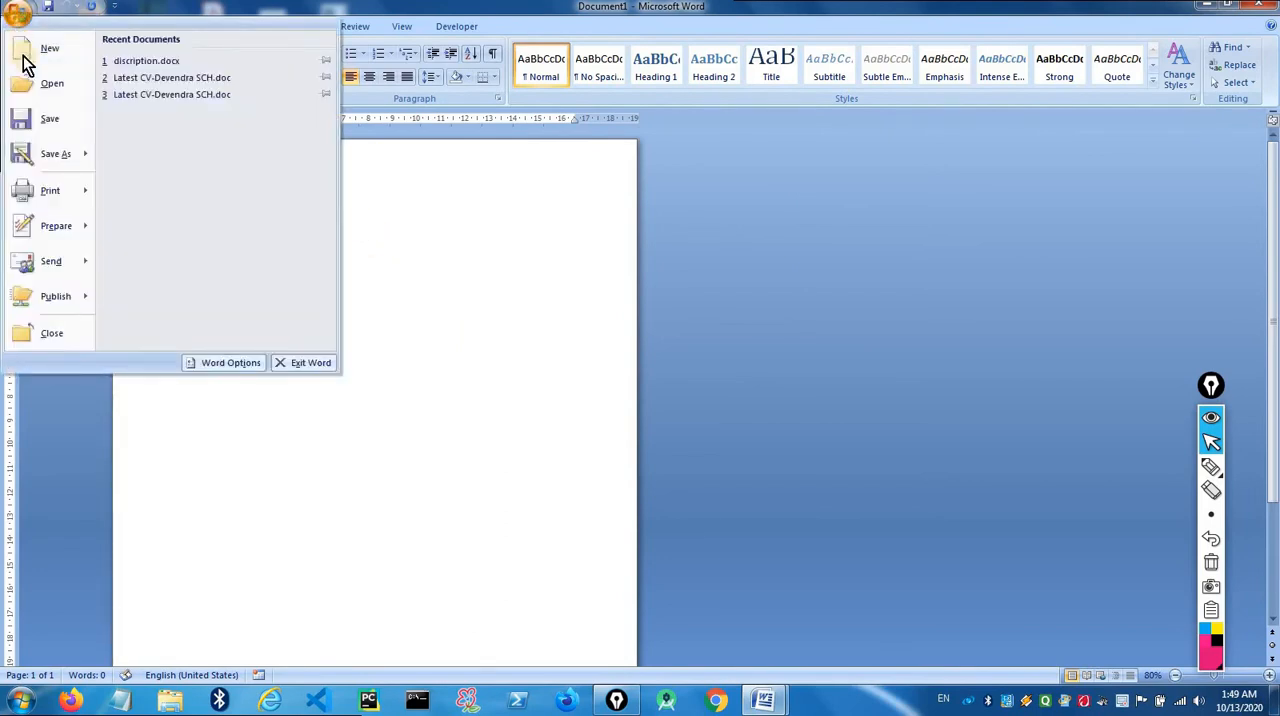
{"action": "mouse_move", "coordinate": [64, 193]}
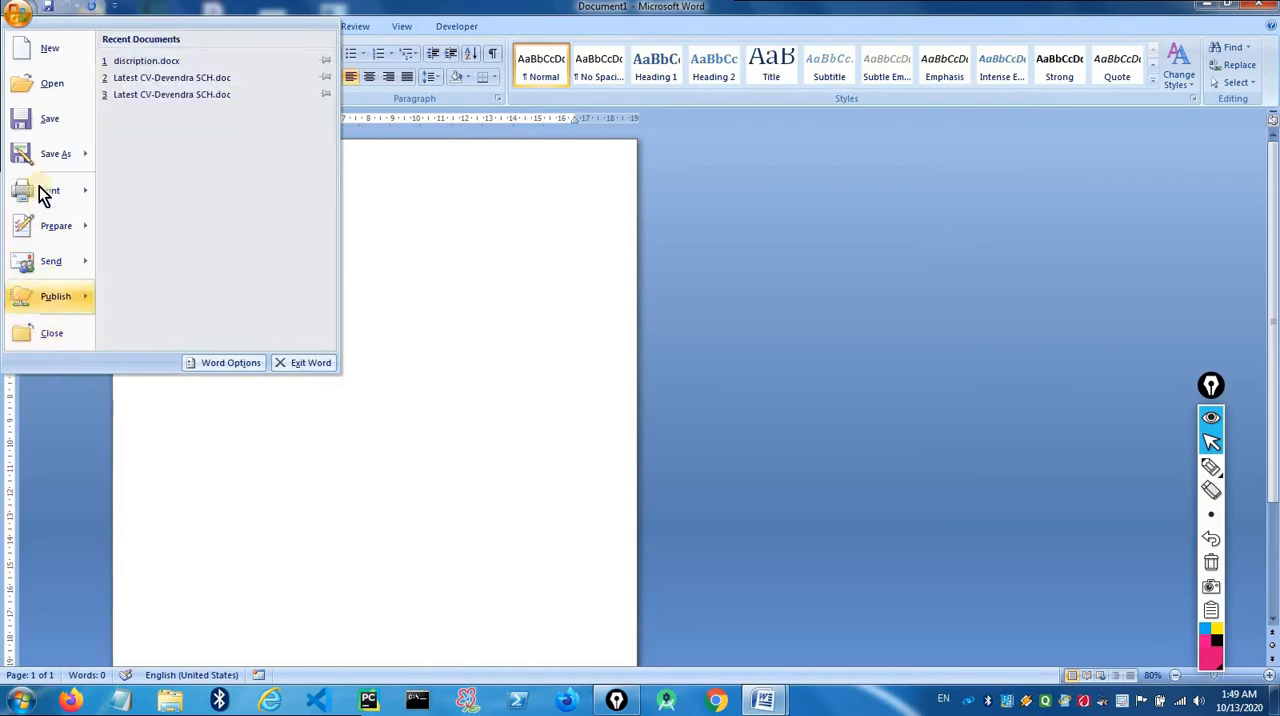
{"action": "left_click", "coordinate": [403, 224]}
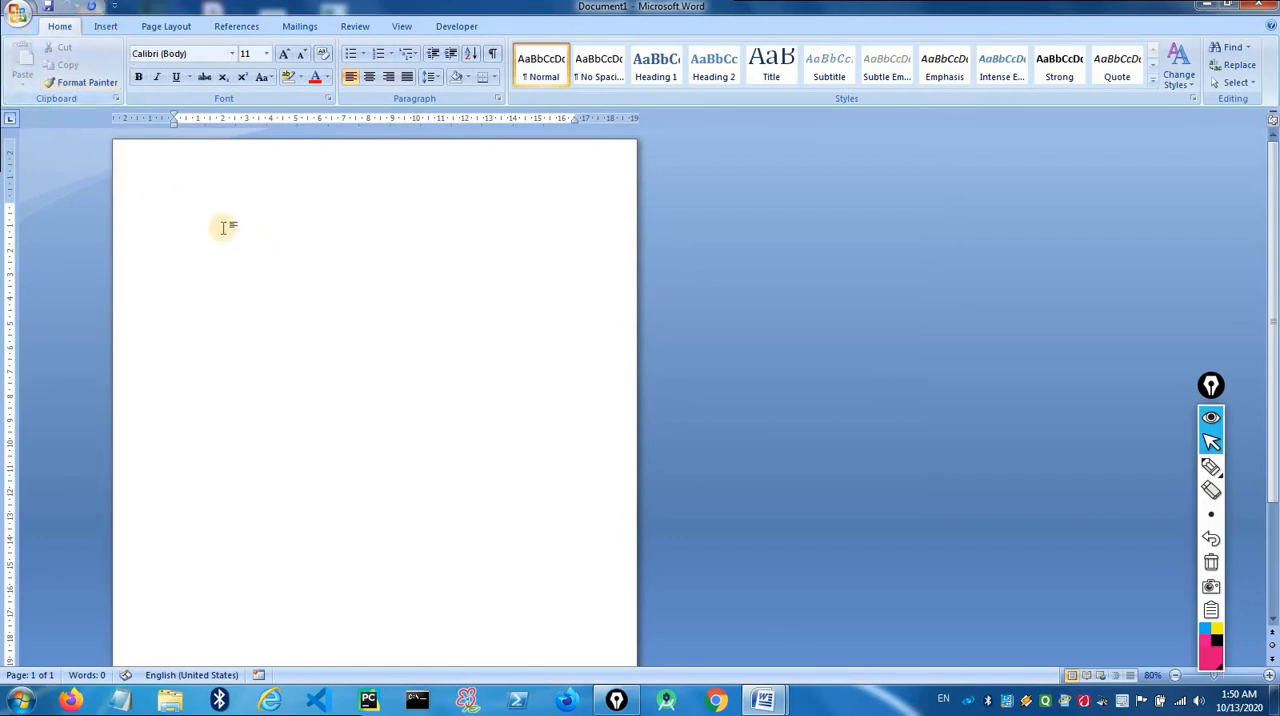
- Enter the sentence "This is the great tutorial of MS Word." at the start of the blank document
{"action": "scroll", "coordinate": [464, 265], "scroll_direction": "up", "scroll_amount": 11}
{"action": "type", "text": "This is the great tutorial of"}
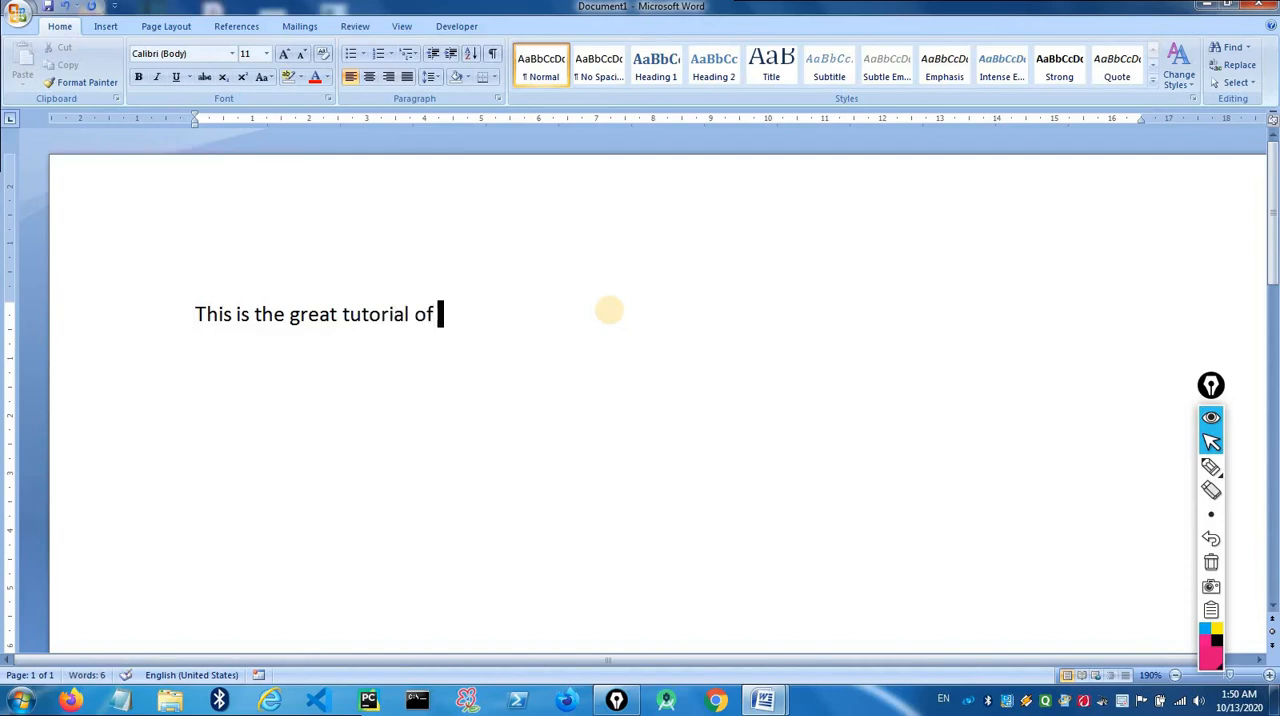
{"action": "type", "text": "MS Word."}
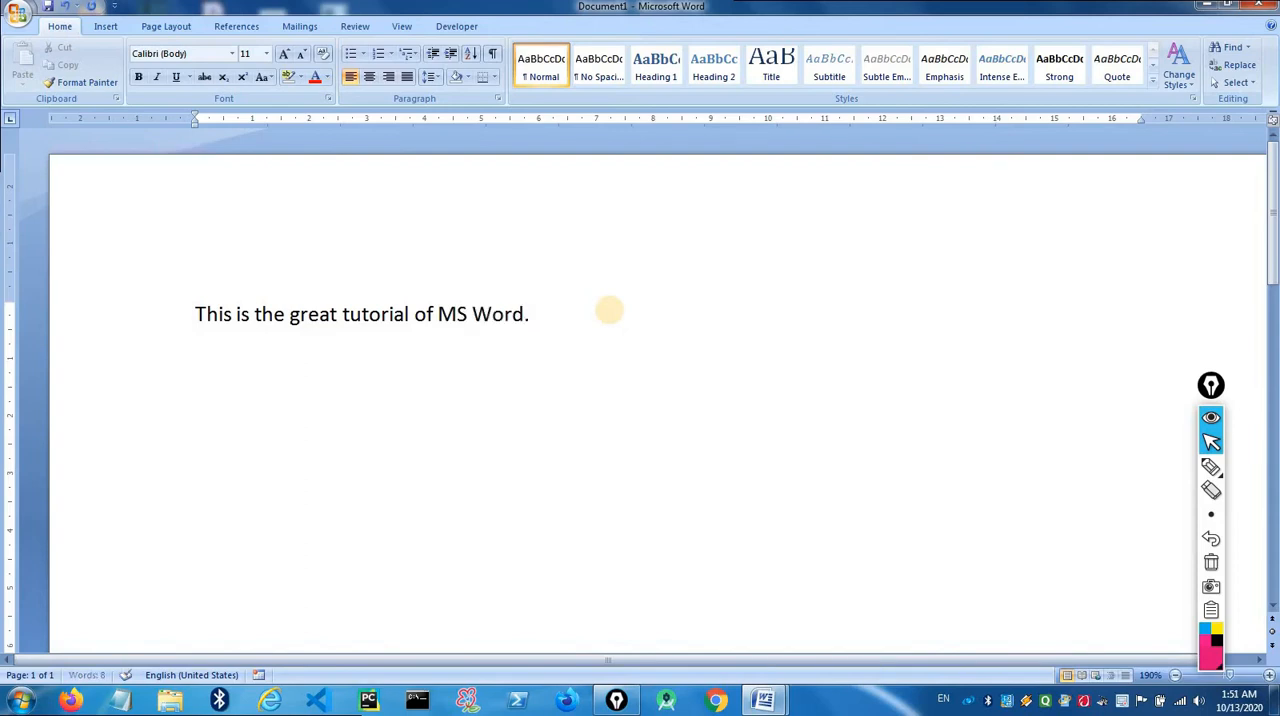
- Practise highlighting the sentence and its opening words, such as "This is the great", clearing the selection each time
{"action": "left_click_drag", "start_coordinate": [571, 313], "coordinate": [157, 297]}
{"action": "left_click", "coordinate": [338, 362]}
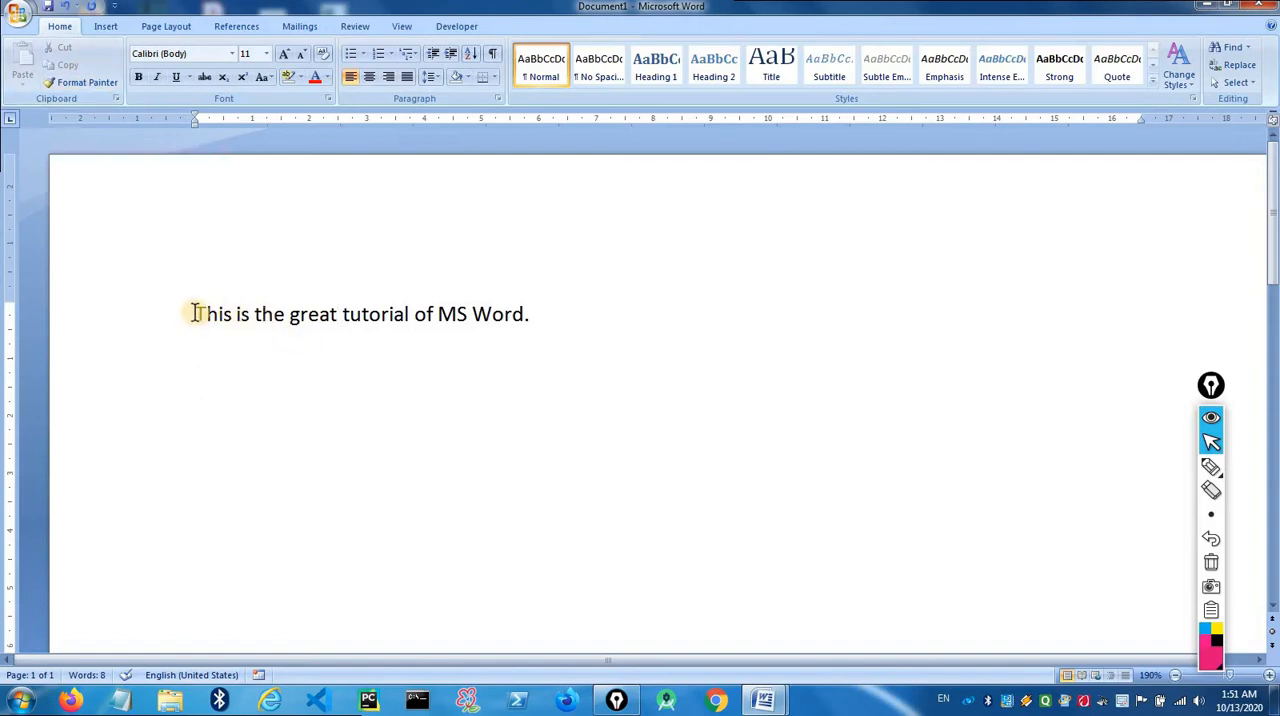
{"action": "left_click_drag", "start_coordinate": [196, 313], "coordinate": [327, 321]}
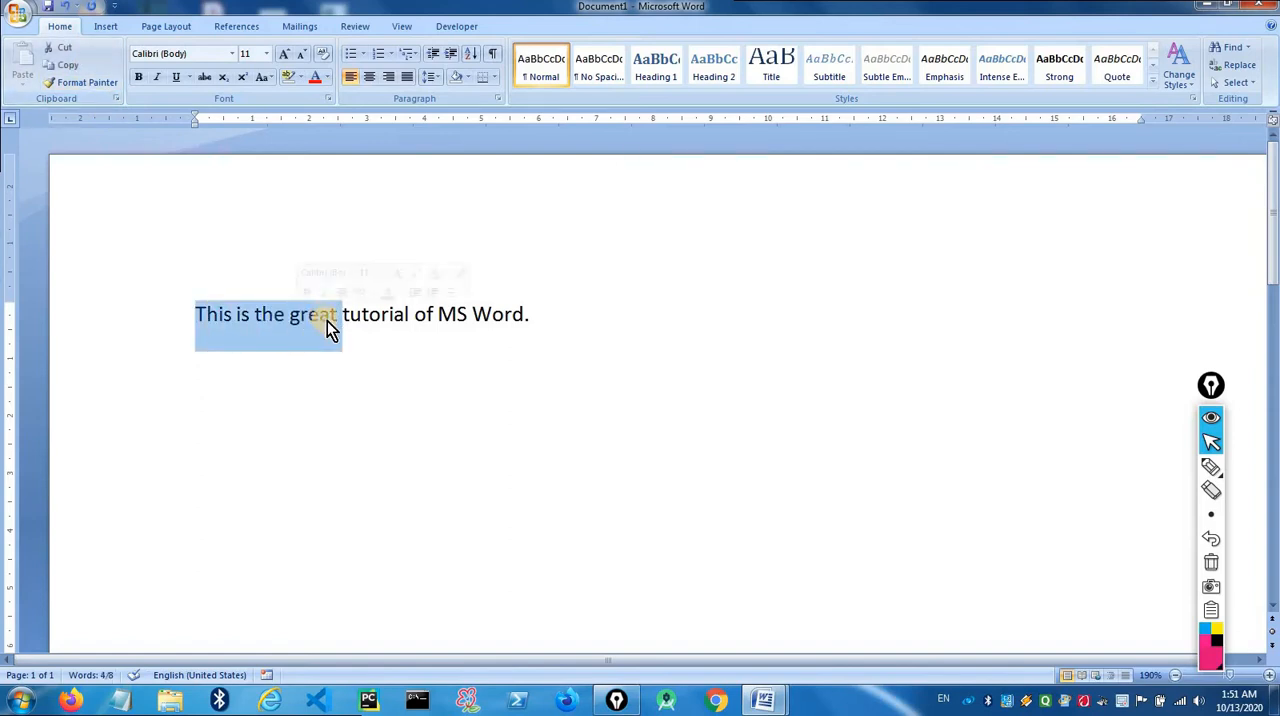
{"action": "left_click", "coordinate": [634, 323]}
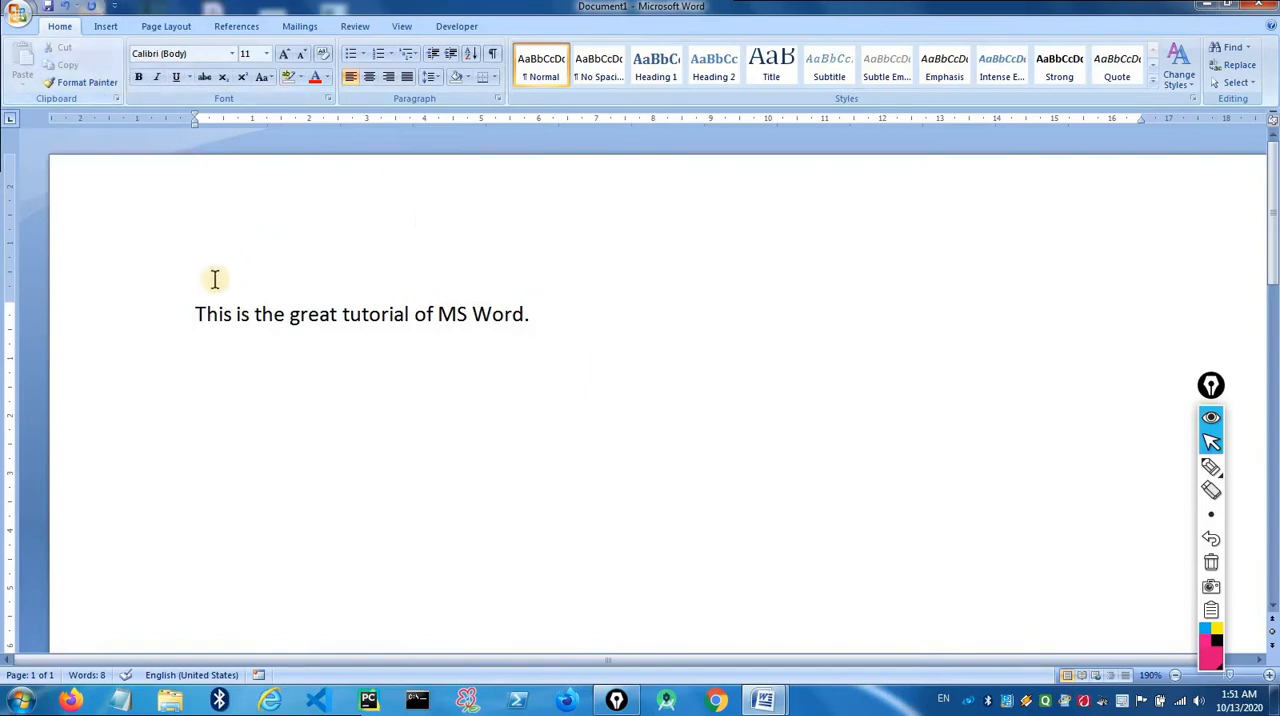
{"action": "left_click", "coordinate": [196, 314]}
{"action": "left_click_drag", "start_coordinate": [197, 314], "coordinate": [360, 322]}
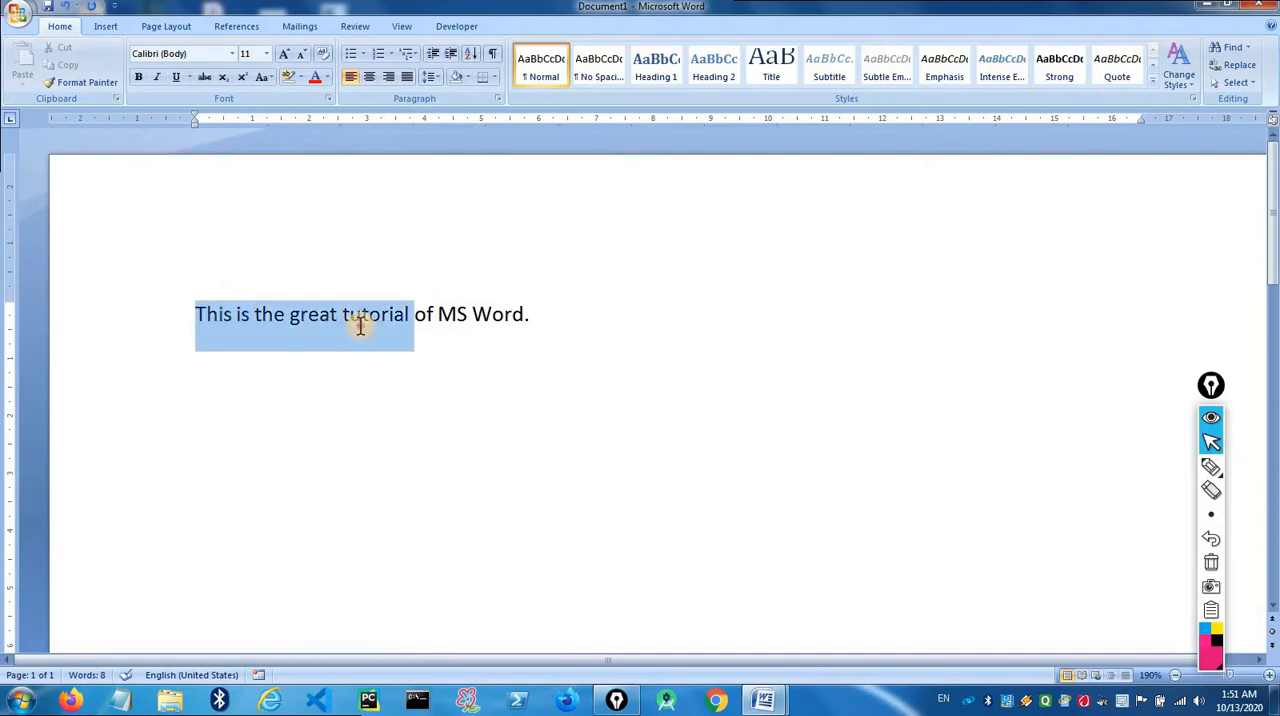
{"action": "left_click", "coordinate": [651, 326]}
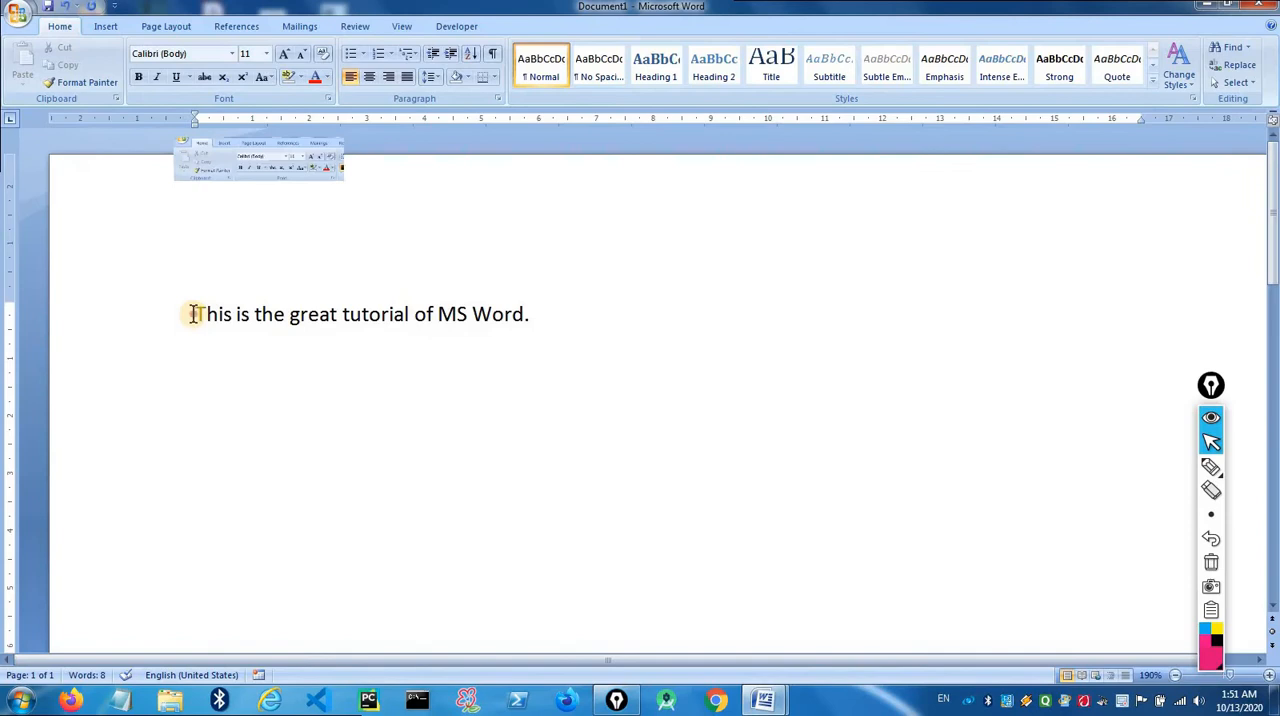
{"action": "left_click_drag", "start_coordinate": [193, 314], "coordinate": [231, 334]}
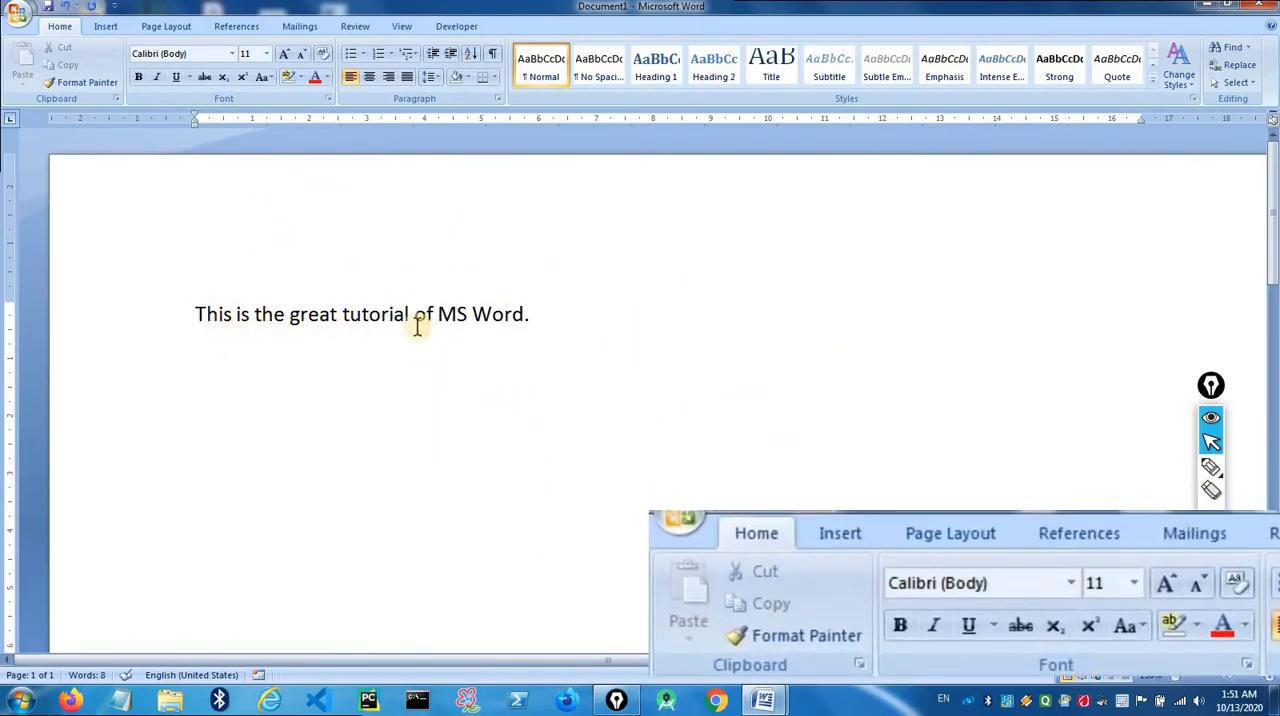
{"action": "left_click", "coordinate": [543, 320]}
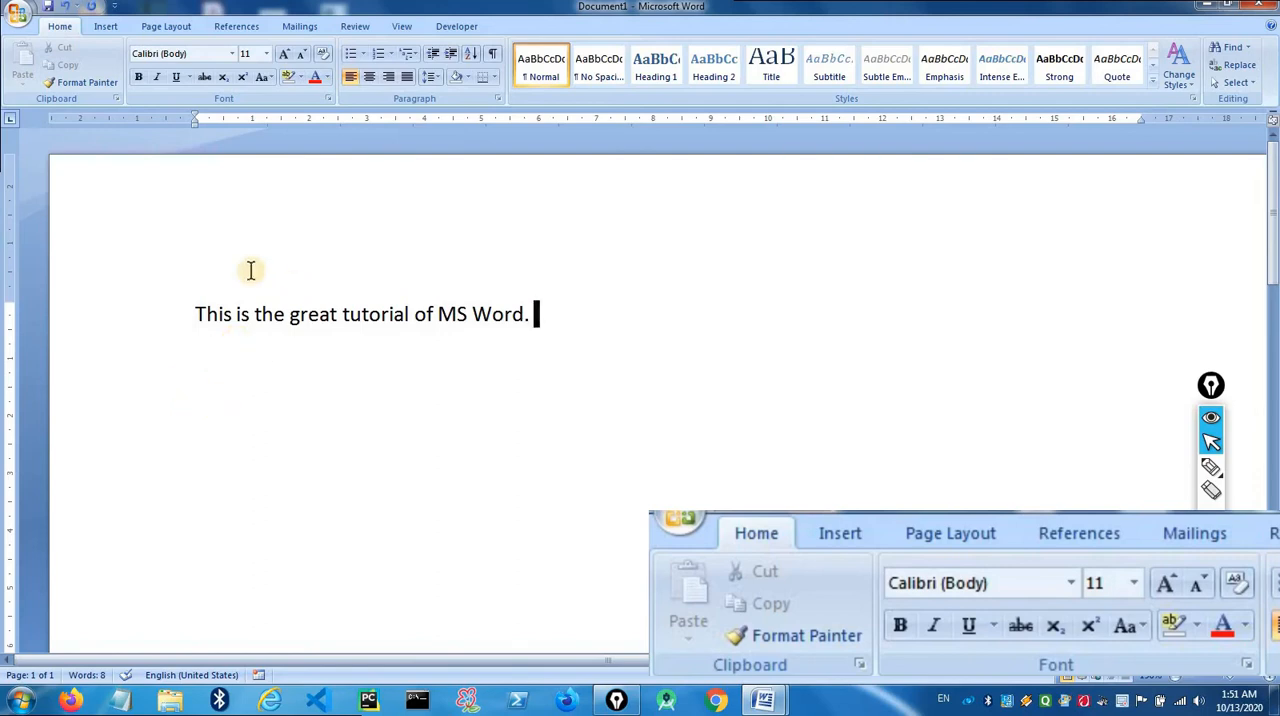
{"action": "left_click_drag", "start_coordinate": [193, 305], "coordinate": [366, 343]}
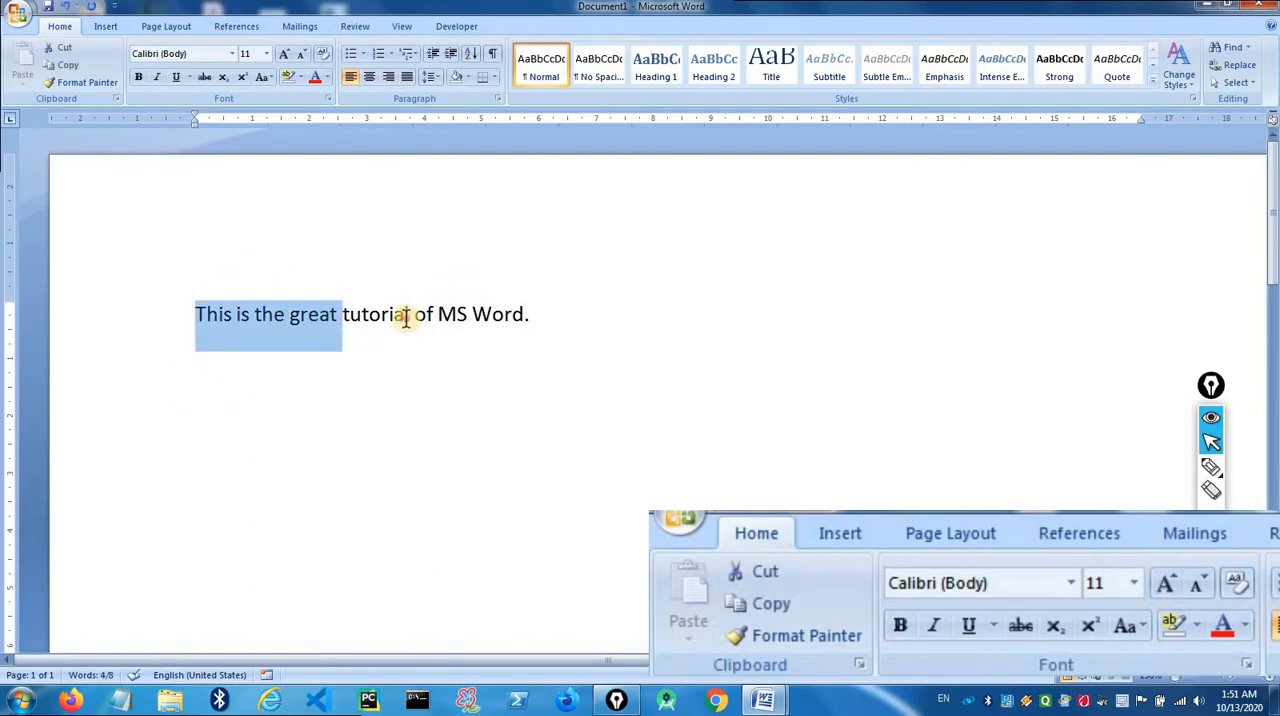
{"action": "left_click", "coordinate": [408, 316]}
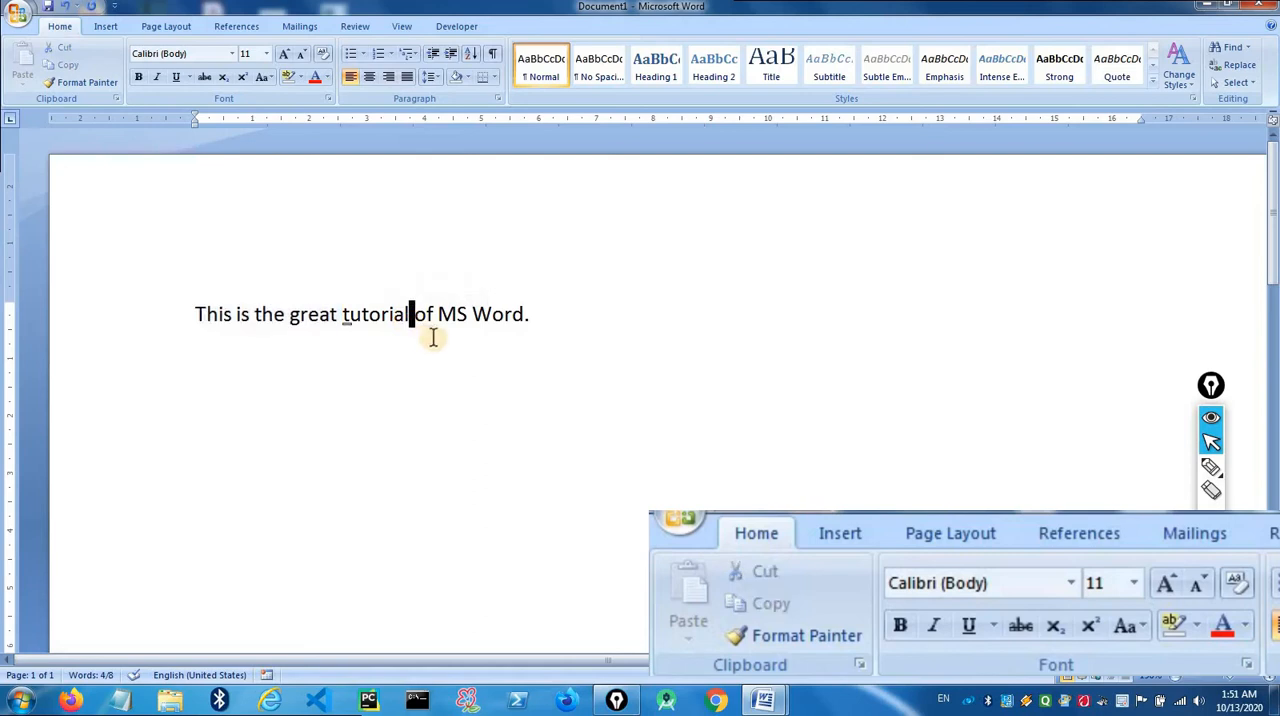
{"action": "left_click", "coordinate": [338, 314]}
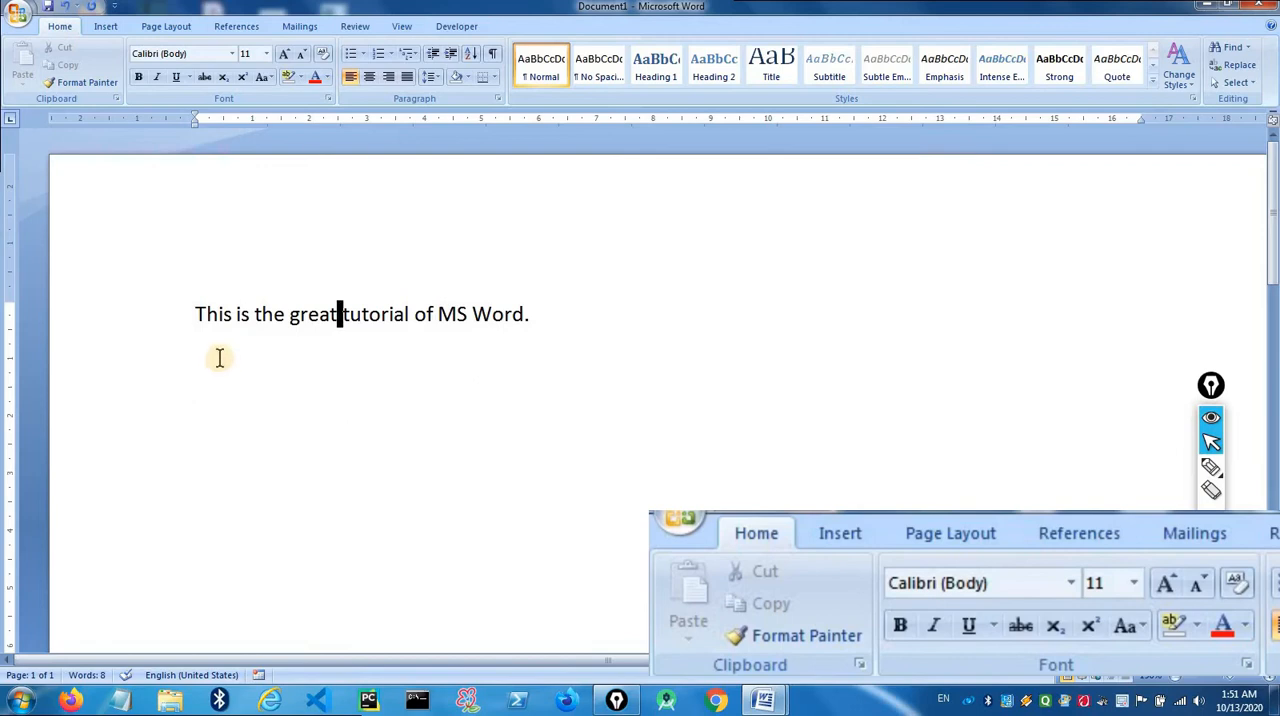
- Copy "This is the great" from the sentence and paste it on a new line two lines below
{"action": "left_click_drag", "start_coordinate": [193, 313], "coordinate": [331, 353]}
{"action": "key", "text": "ctrl+c"}
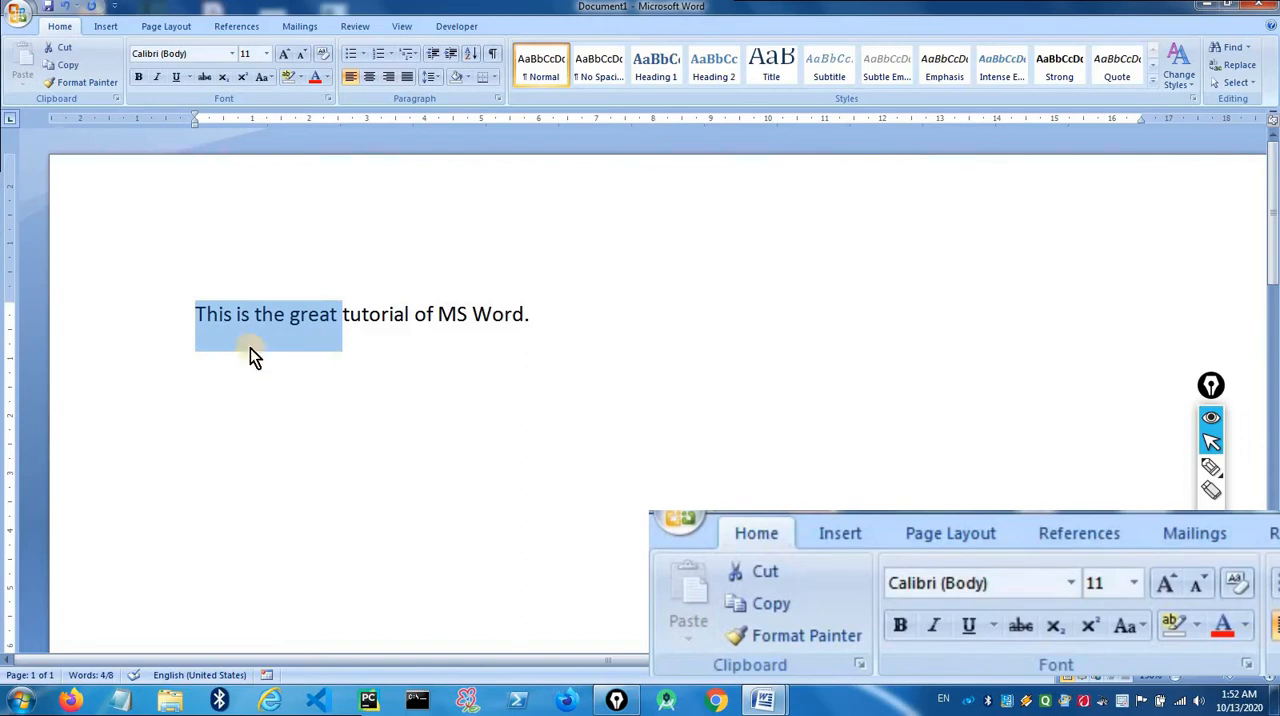
{"action": "left_click", "coordinate": [58, 66]}
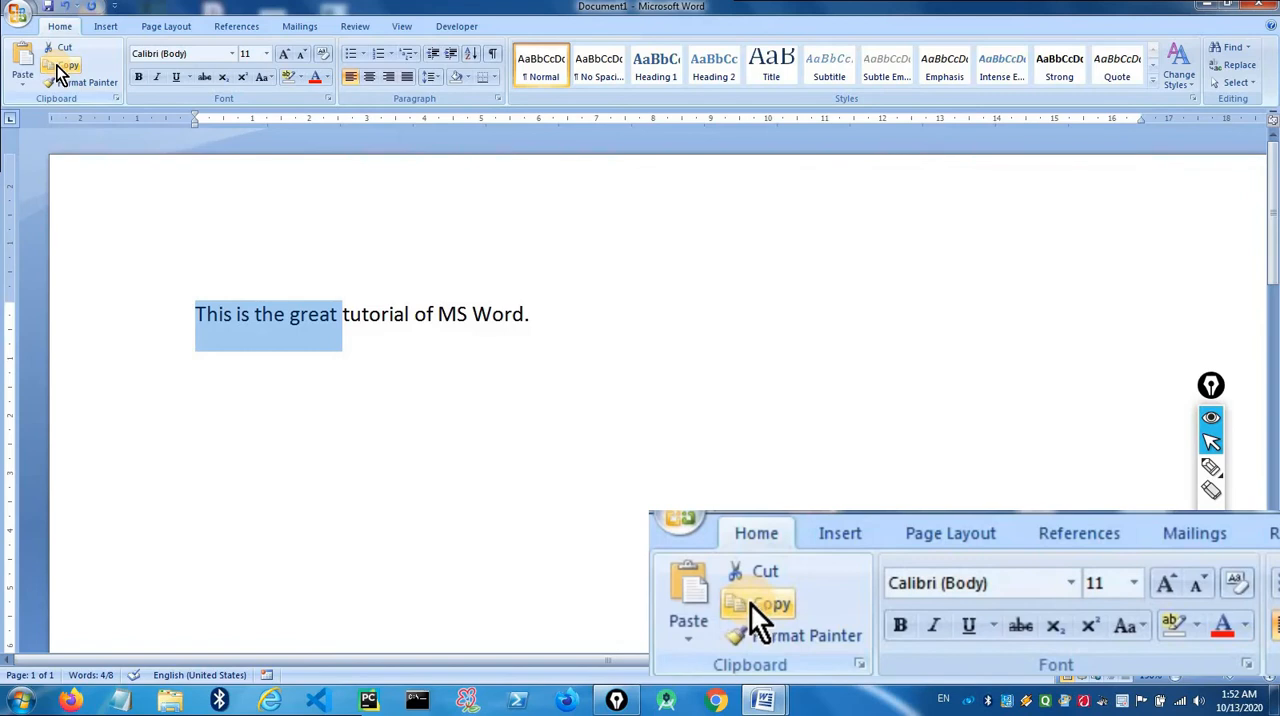
{"action": "left_click", "coordinate": [571, 317]}
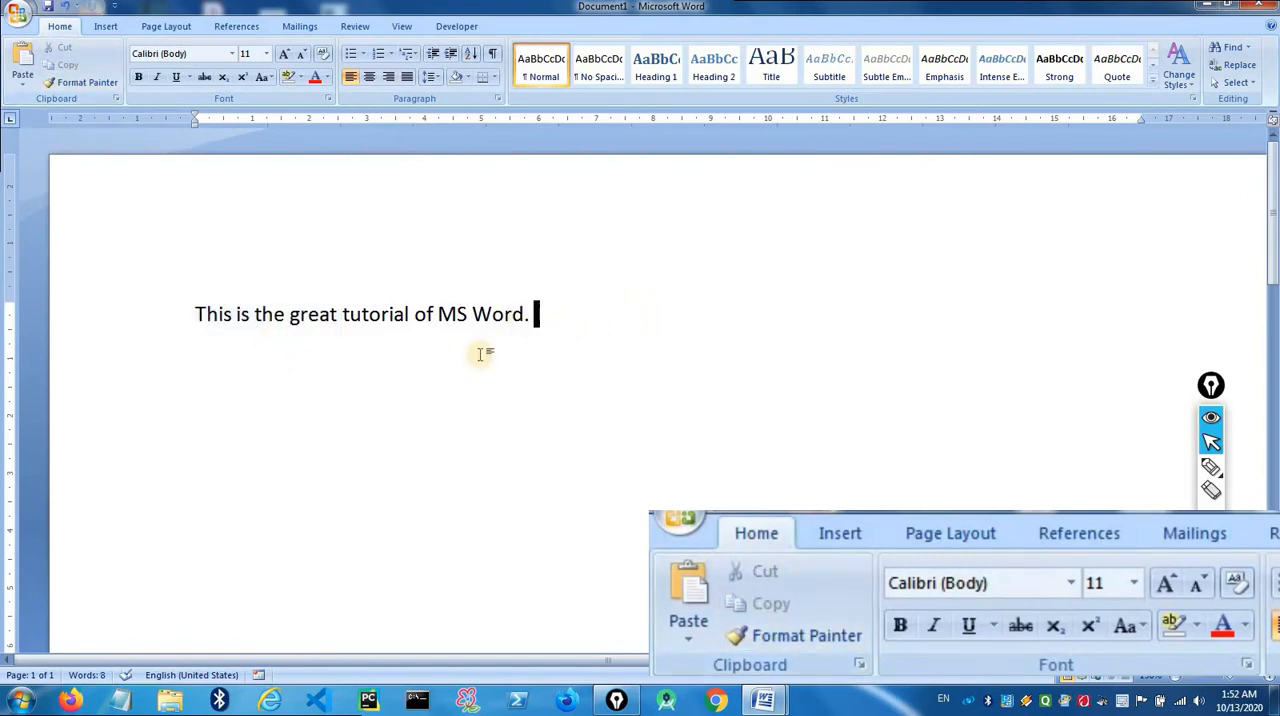
{"action": "left_click", "coordinate": [259, 358]}
{"action": "left_click", "coordinate": [562, 320]}
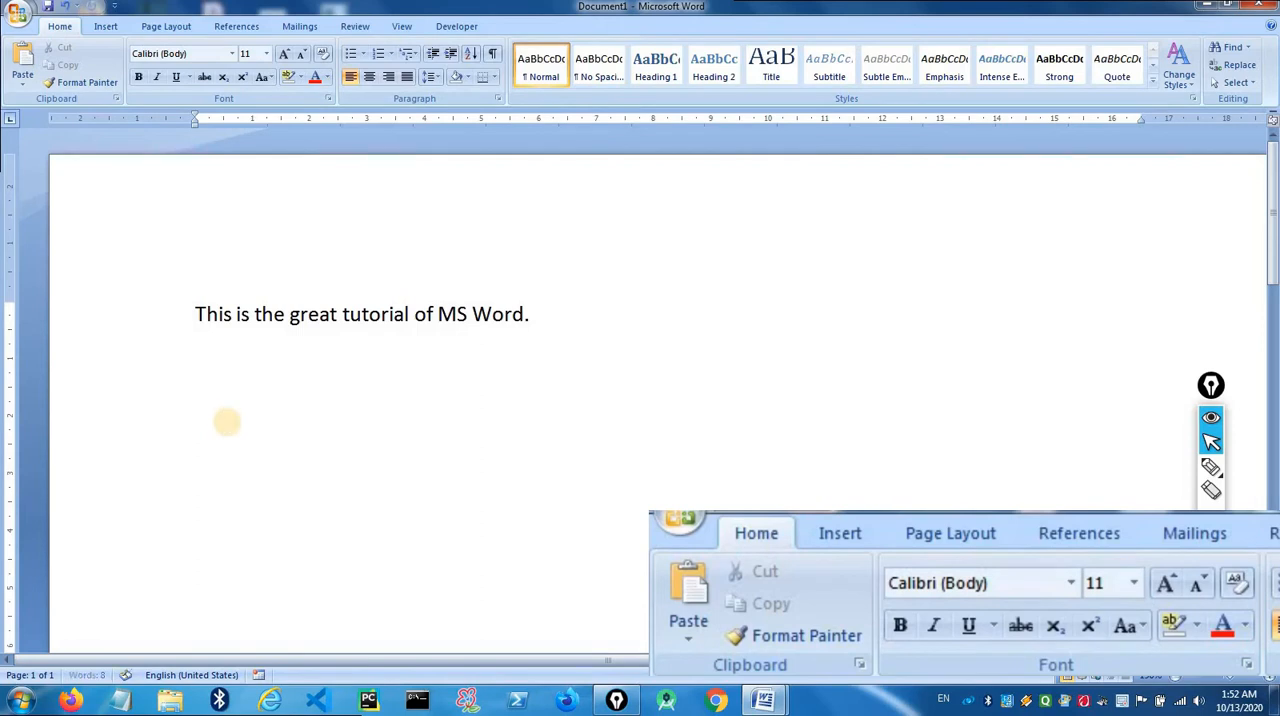
{"action": "left_click", "coordinate": [227, 422]}
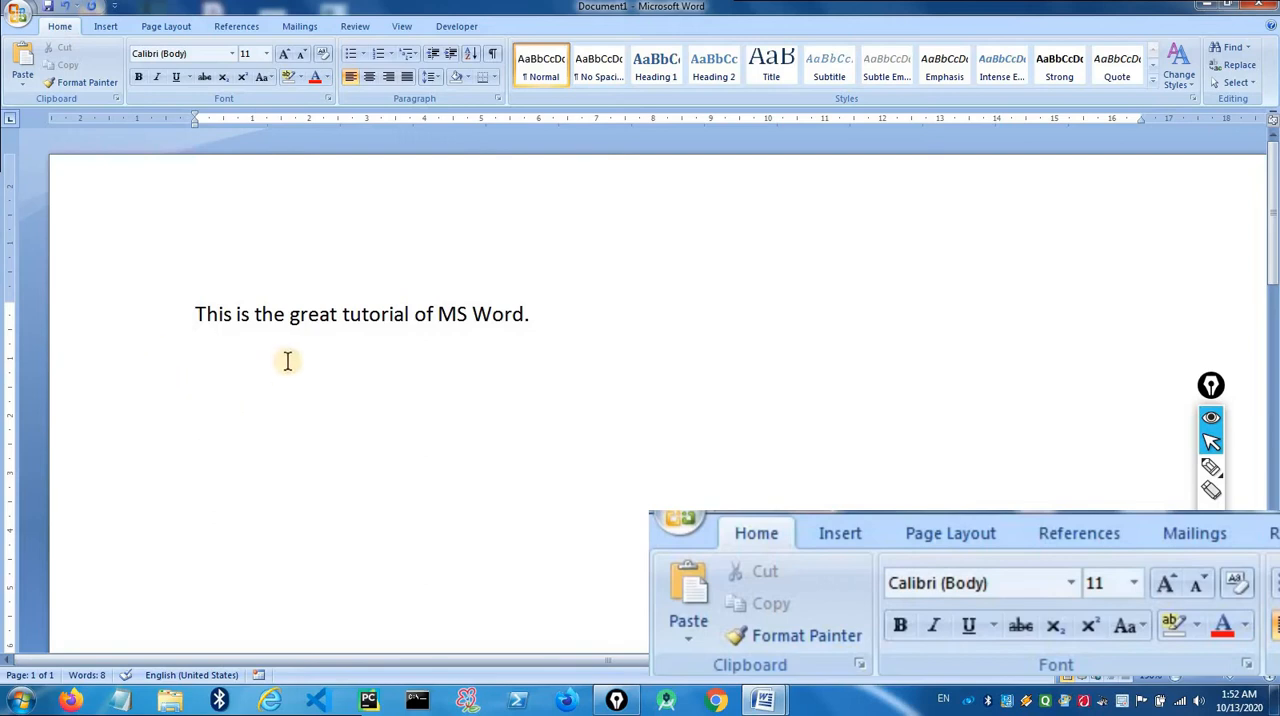
{"action": "left_click", "coordinate": [20, 60]}
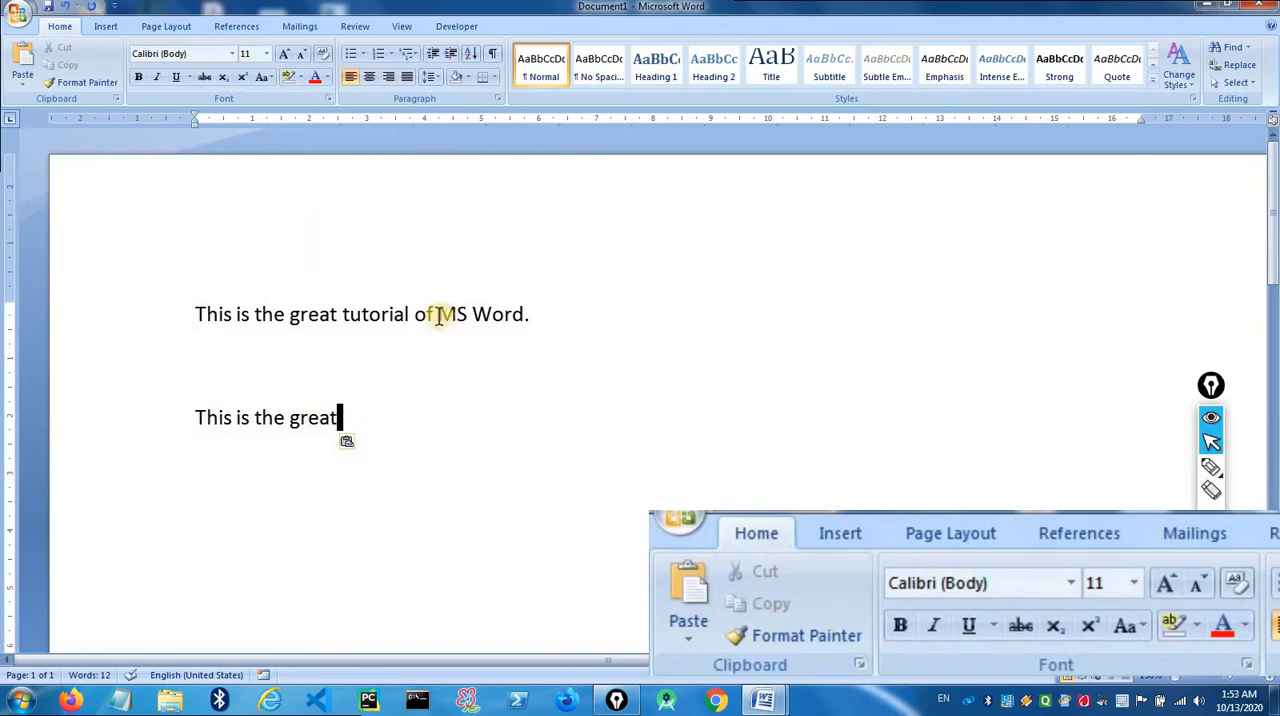
- Cut the words "MS Word" from the first sentence
{"action": "left_click_drag", "start_coordinate": [438, 316], "coordinate": [517, 322]}
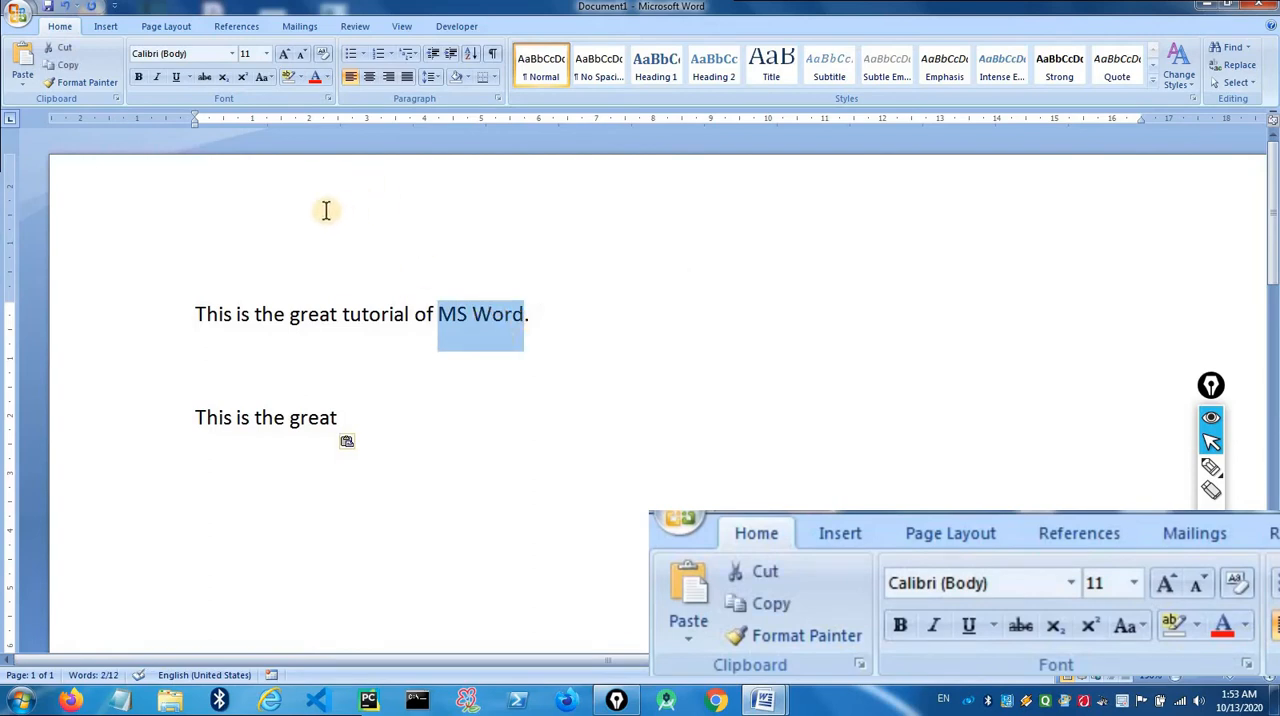
{"action": "left_click", "coordinate": [64, 45]}
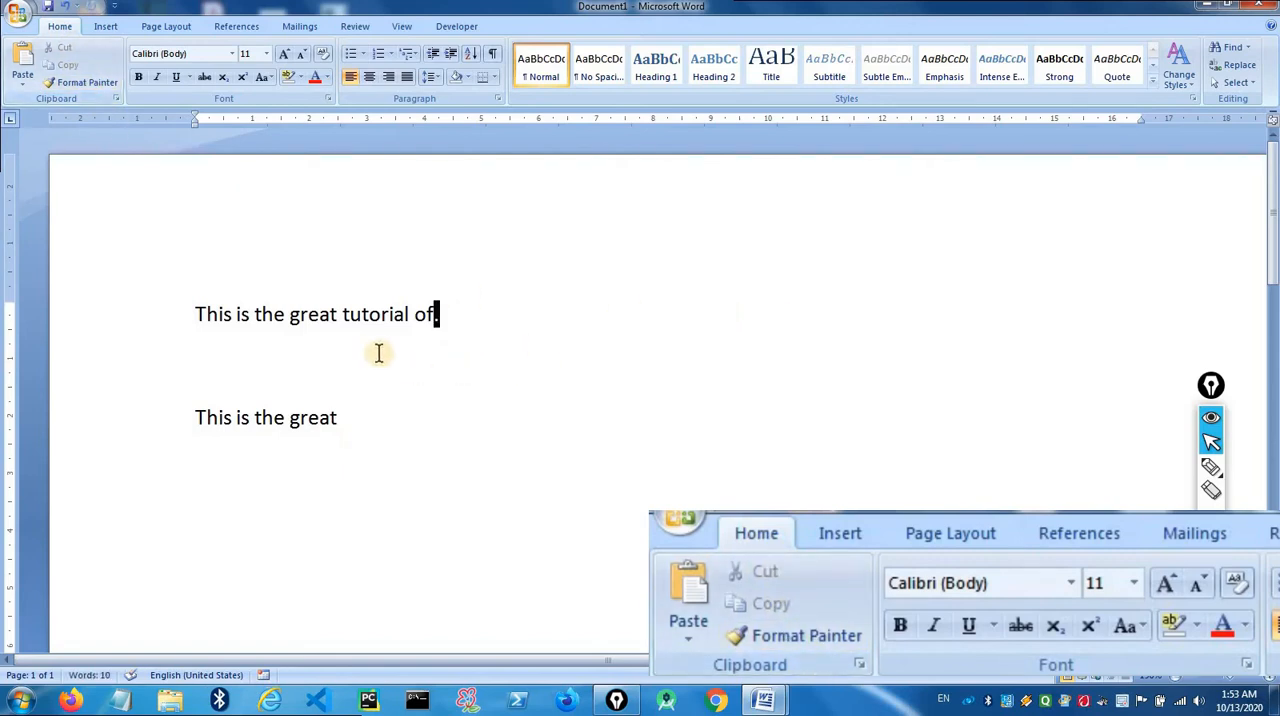
- Highlight the whole first line and its opening words "This is the great tutorial", clearing each selection
{"action": "left_click_drag", "start_coordinate": [466, 317], "coordinate": [166, 298]}
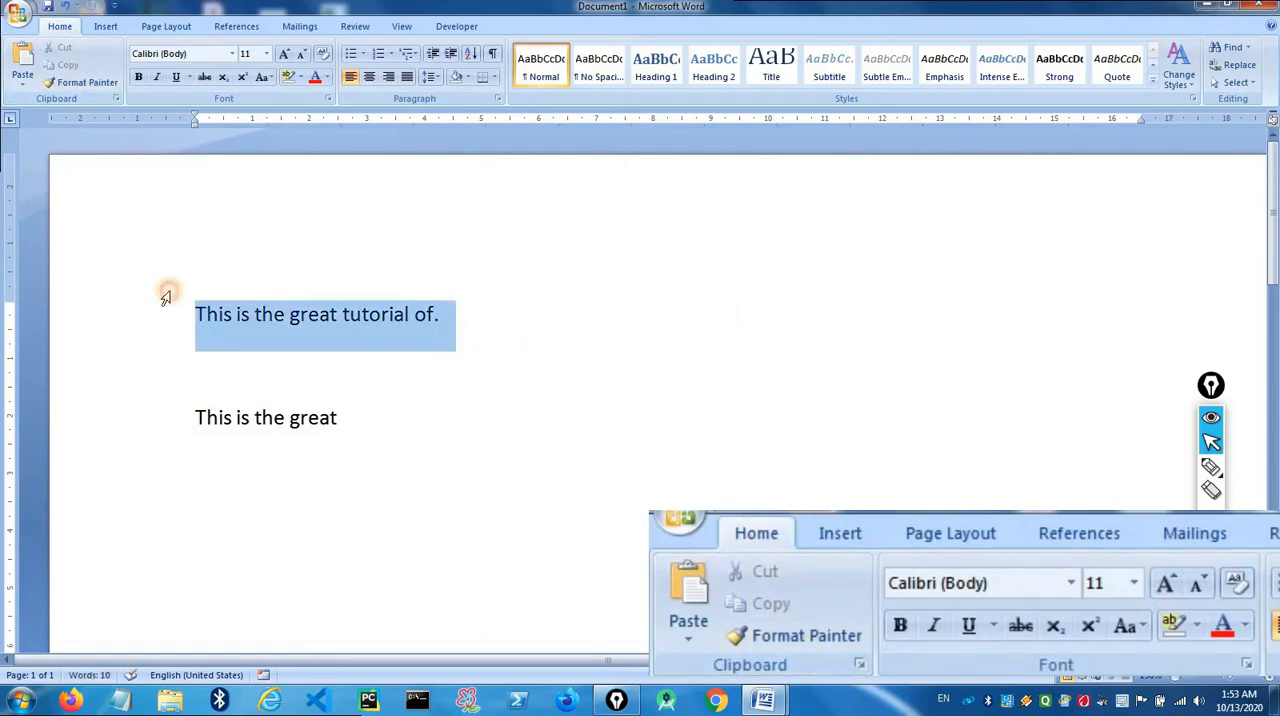
{"action": "left_click", "coordinate": [266, 363]}
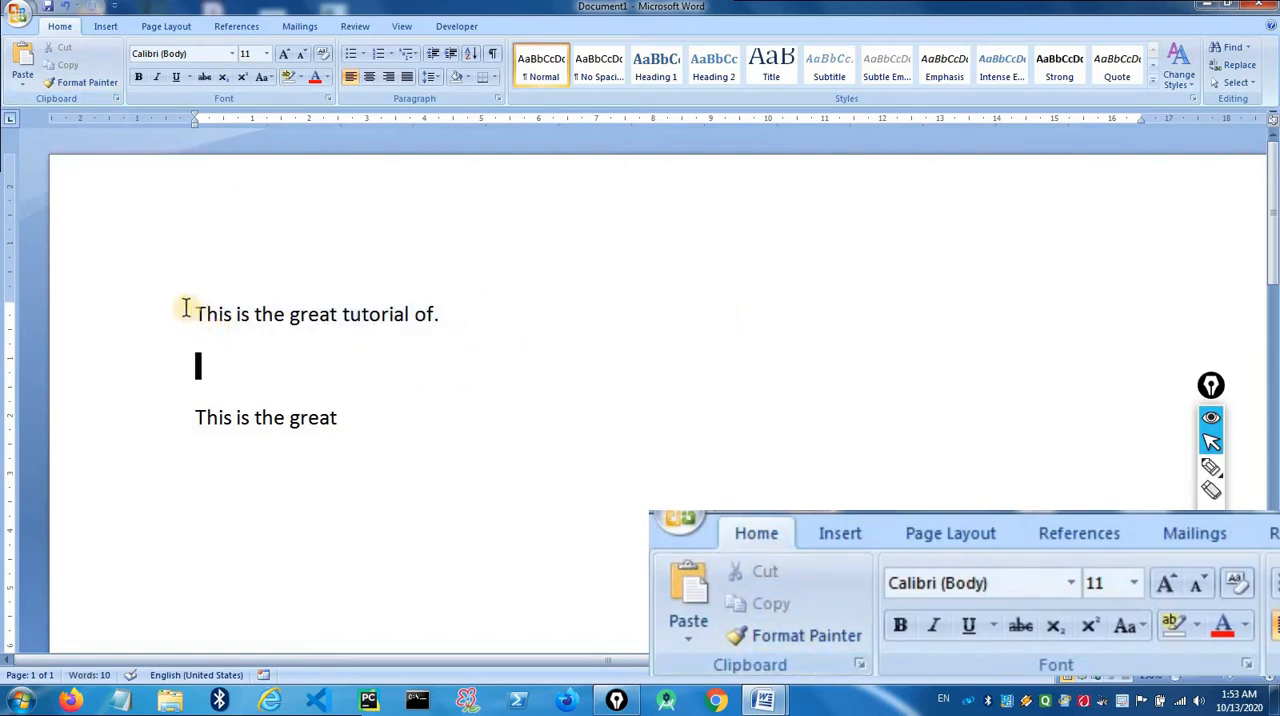
{"action": "left_click_drag", "start_coordinate": [194, 311], "coordinate": [404, 316]}
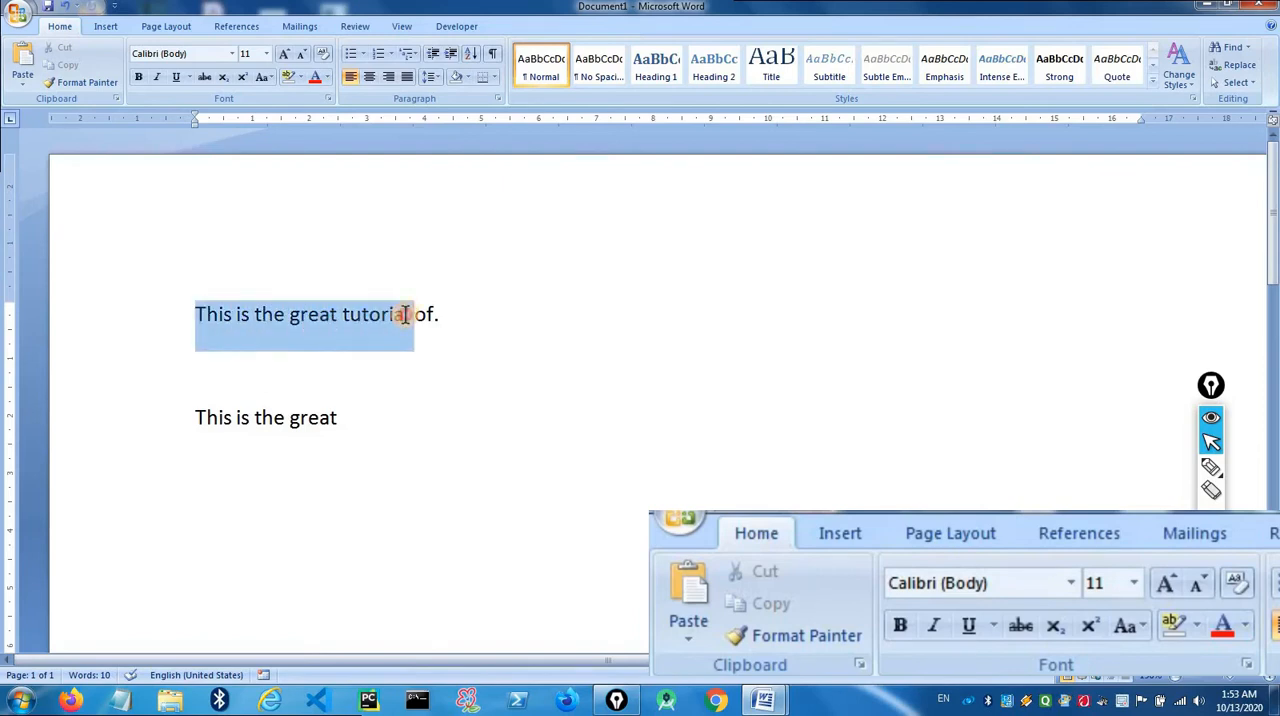
{"action": "left_click", "coordinate": [305, 321]}
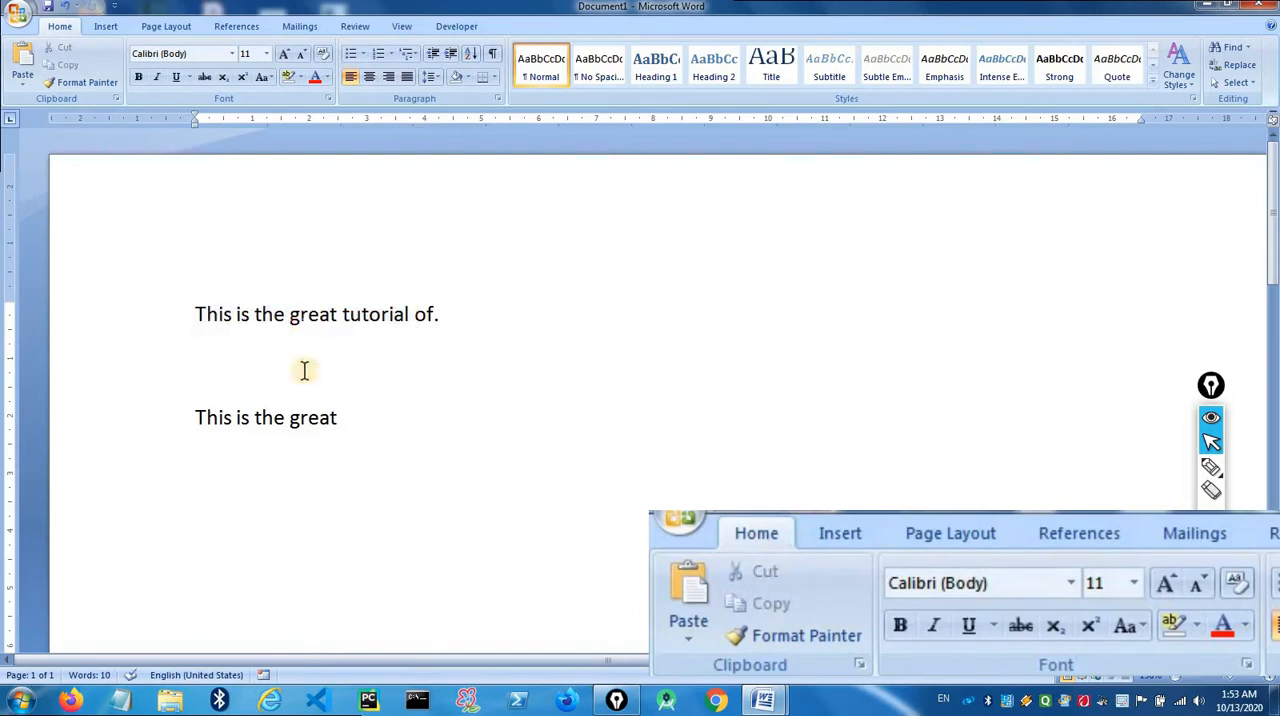
- Paste the cut words "MS Word" after "This is the great" on the lower text line
{"action": "left_click", "coordinate": [297, 420]}
{"action": "left_click", "coordinate": [362, 420]}
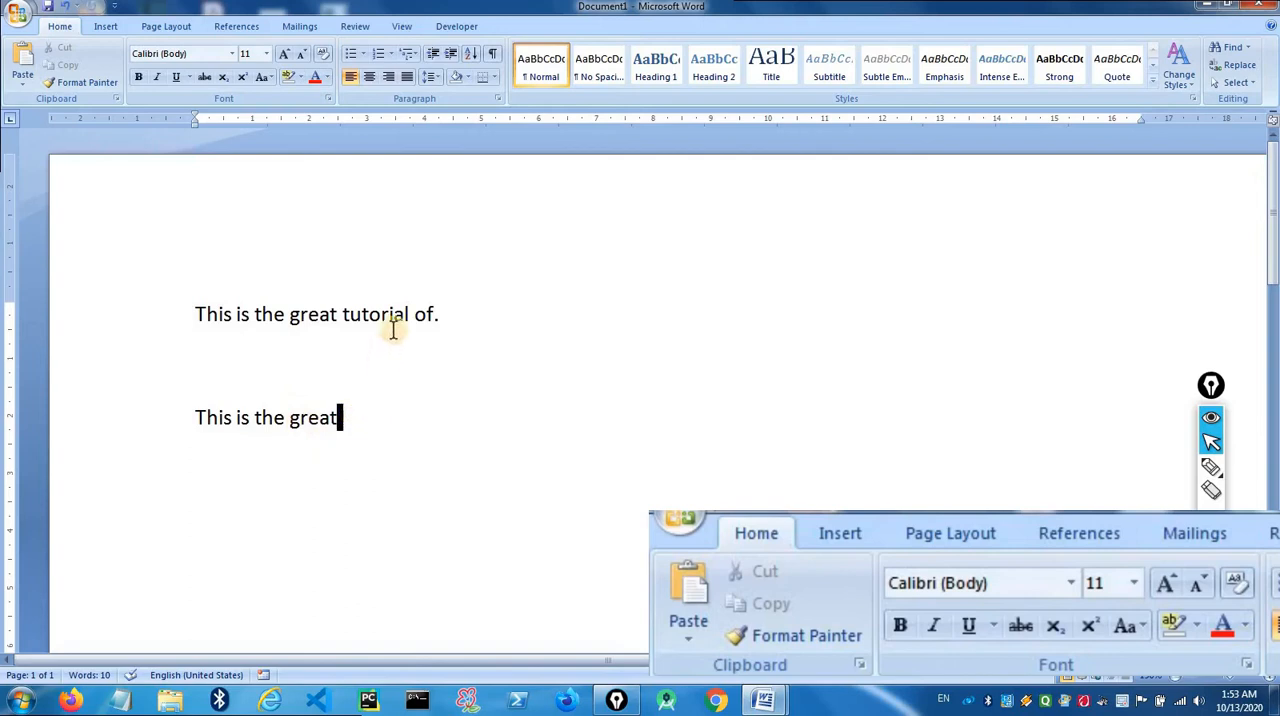
{"action": "left_click", "coordinate": [440, 315]}
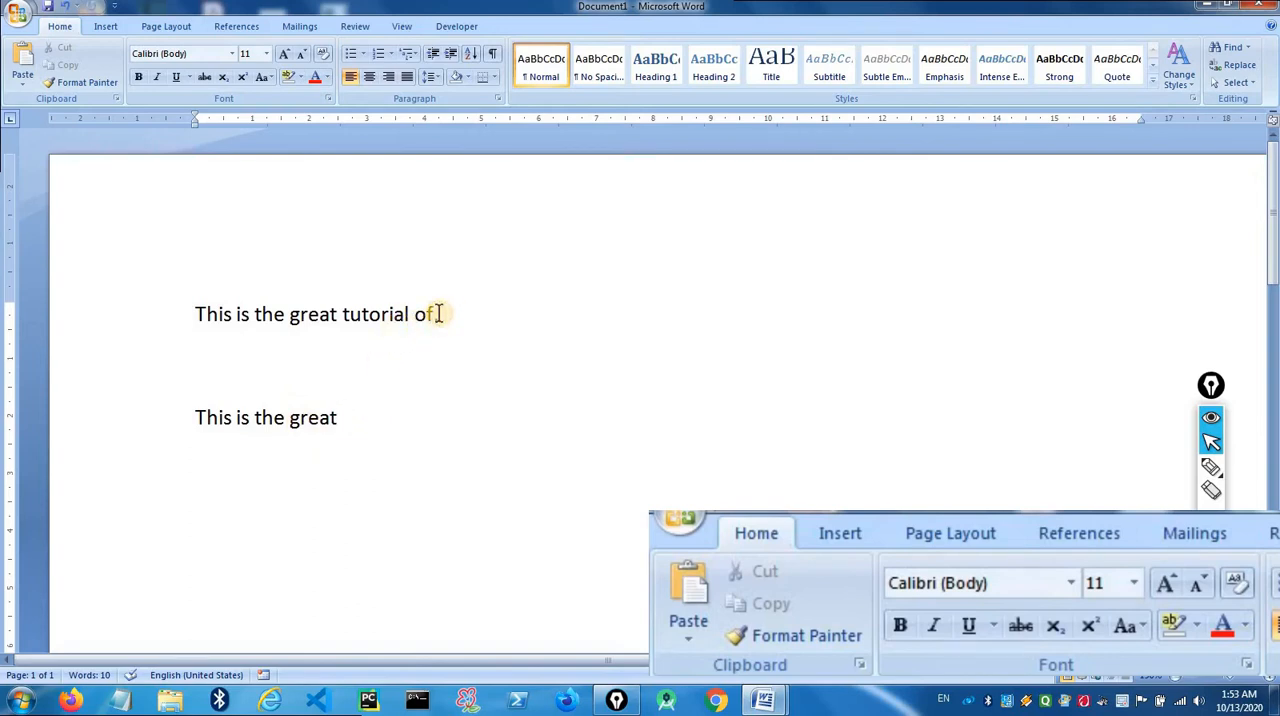
{"action": "left_click", "coordinate": [356, 420]}
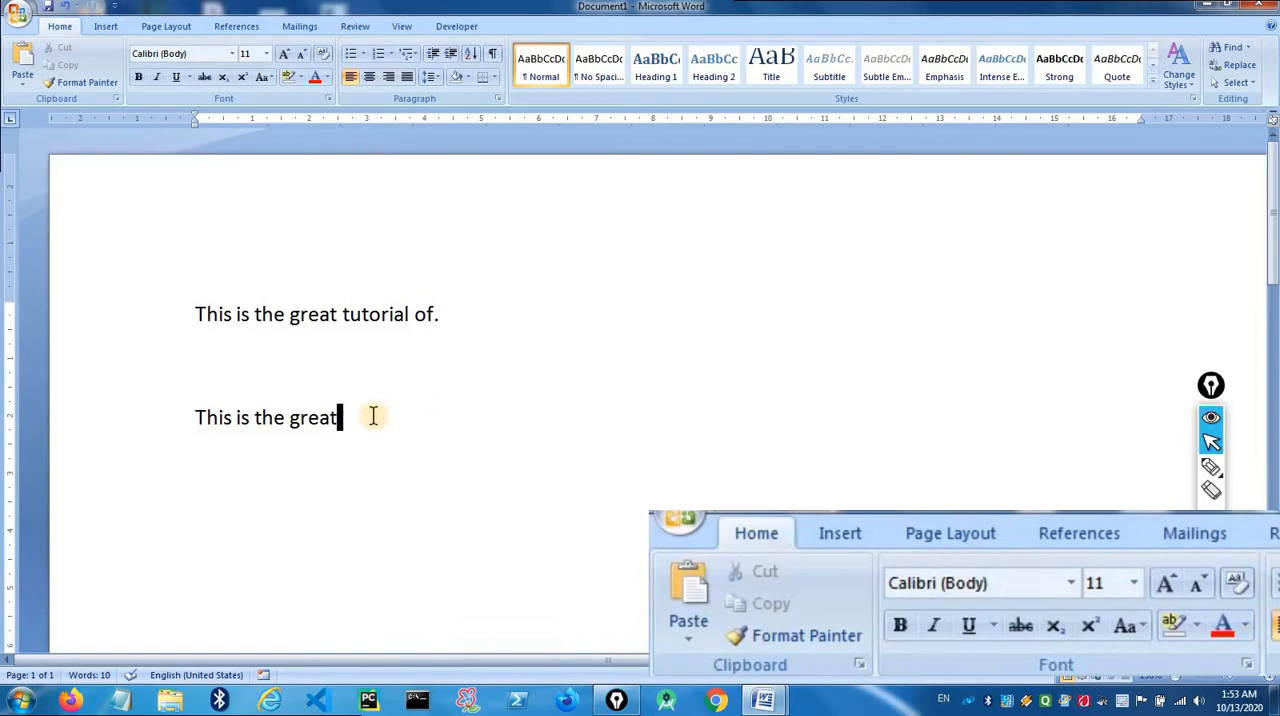
{"action": "left_click", "coordinate": [27, 66]}
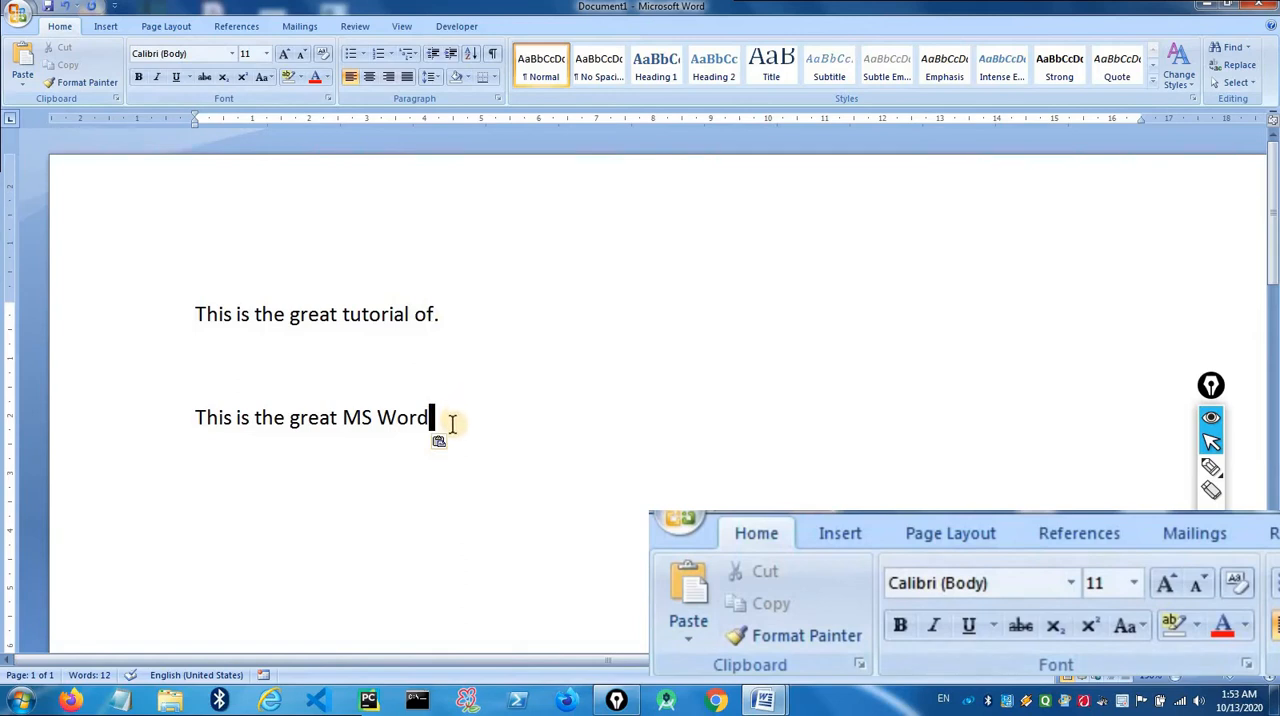
- Practise selecting all the text across both lines, copy it to the clipboard, and clear the selection
{"action": "left_click_drag", "start_coordinate": [420, 416], "coordinate": [194, 294]}
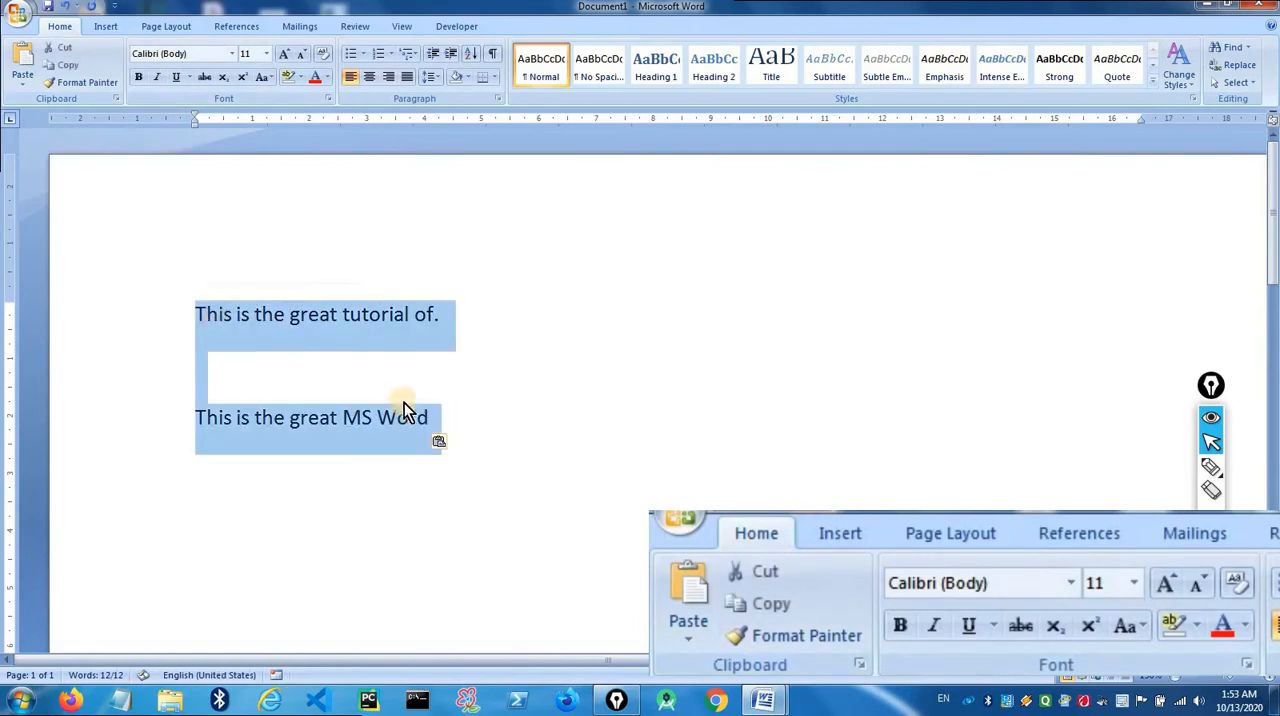
{"action": "left_click", "coordinate": [445, 418]}
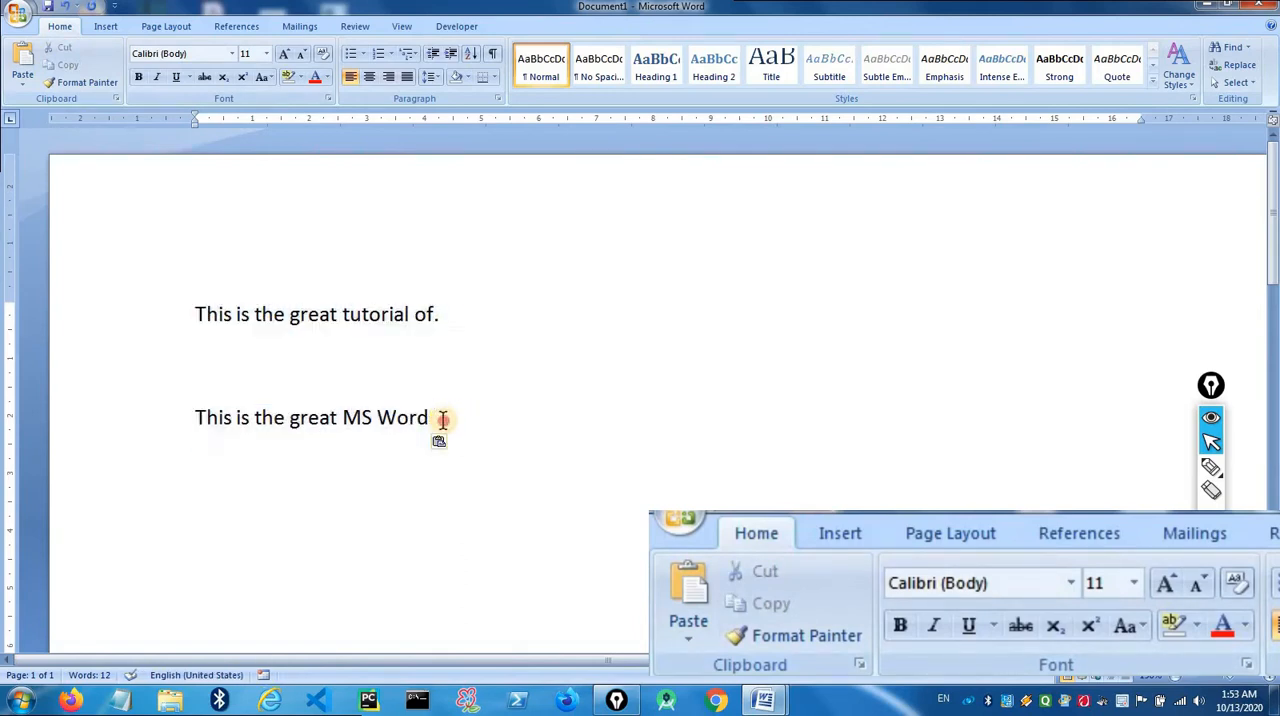
{"action": "left_click_drag", "start_coordinate": [443, 419], "coordinate": [186, 303]}
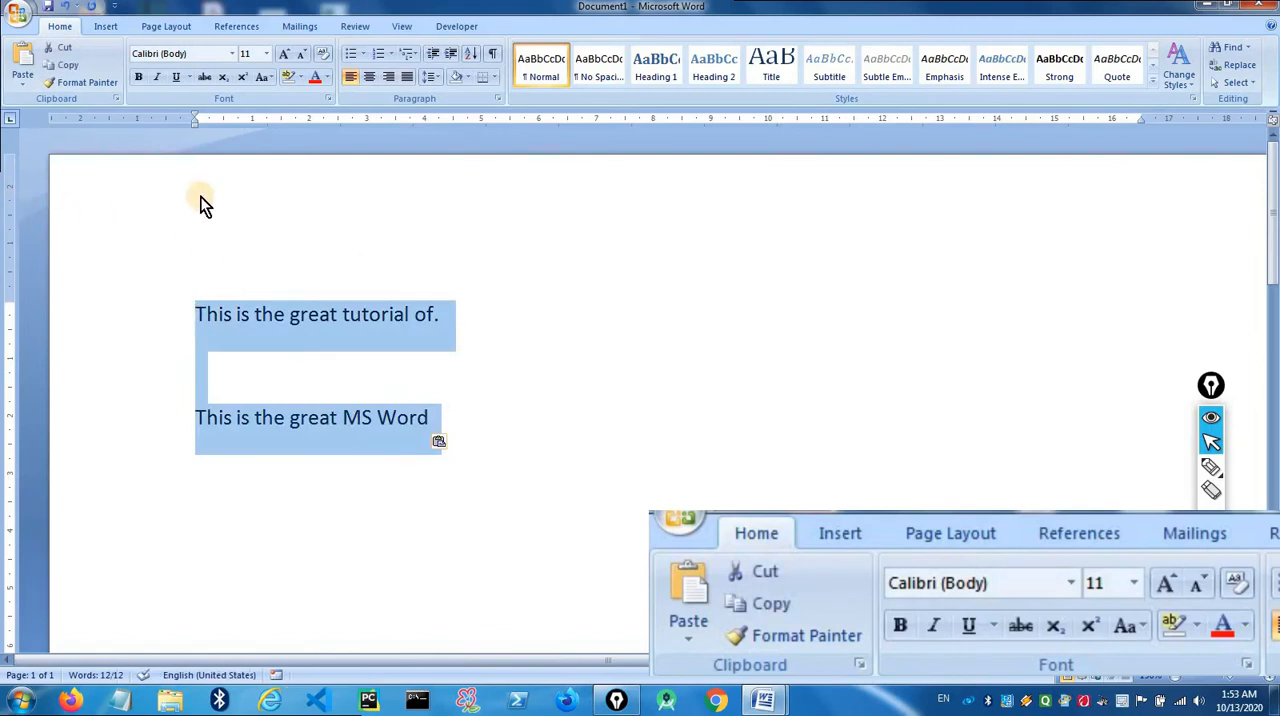
{"action": "left_click", "coordinate": [453, 380]}
{"action": "left_click_drag", "start_coordinate": [433, 420], "coordinate": [186, 306]}
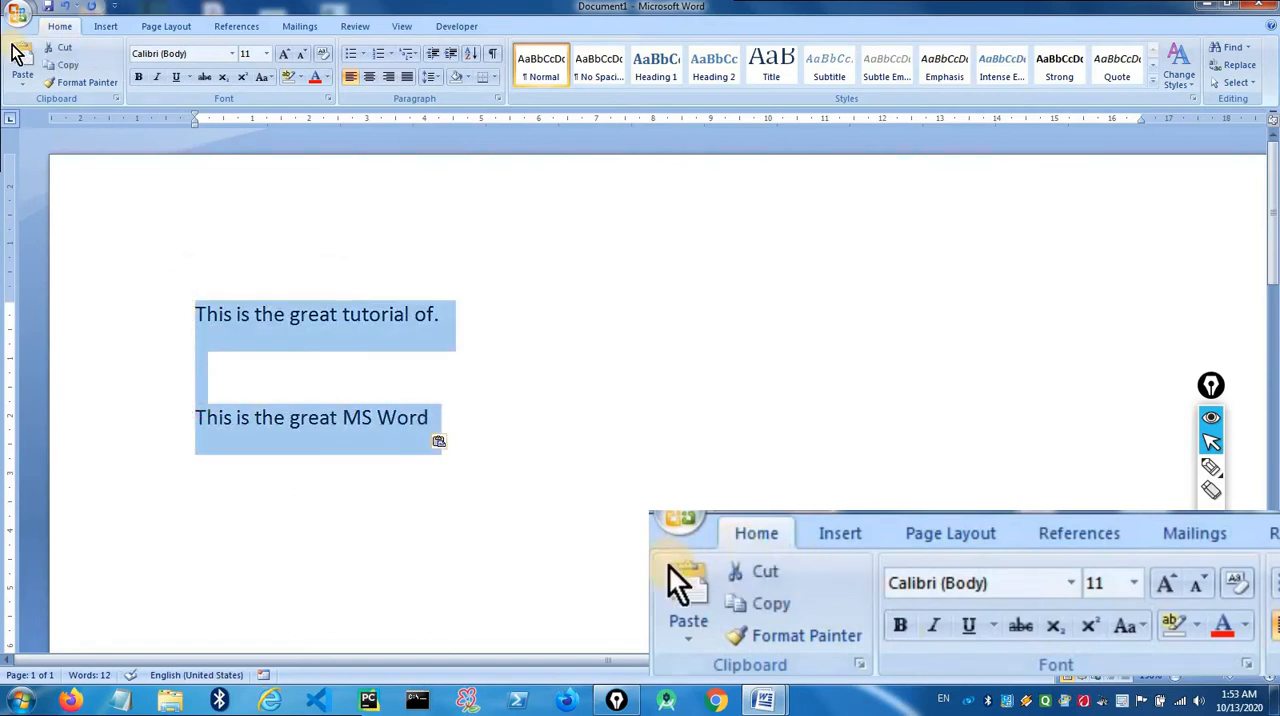
{"action": "left_click", "coordinate": [72, 68]}
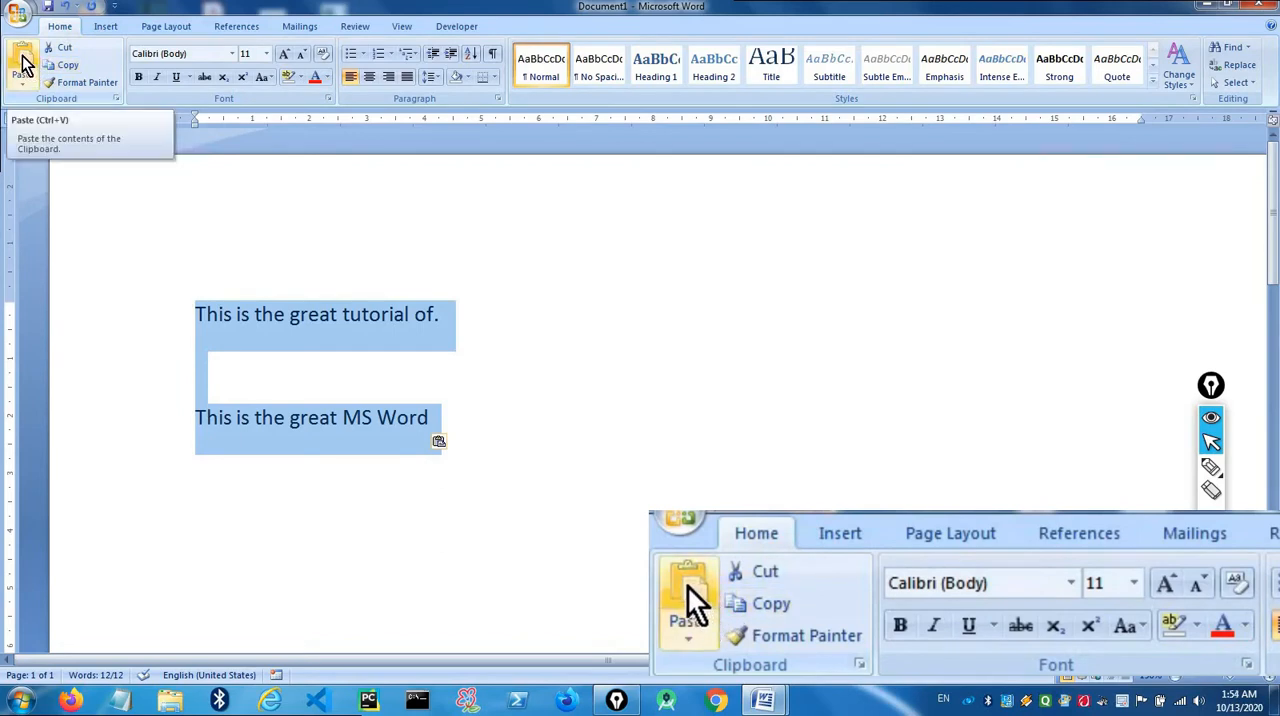
{"action": "left_click", "coordinate": [487, 372]}
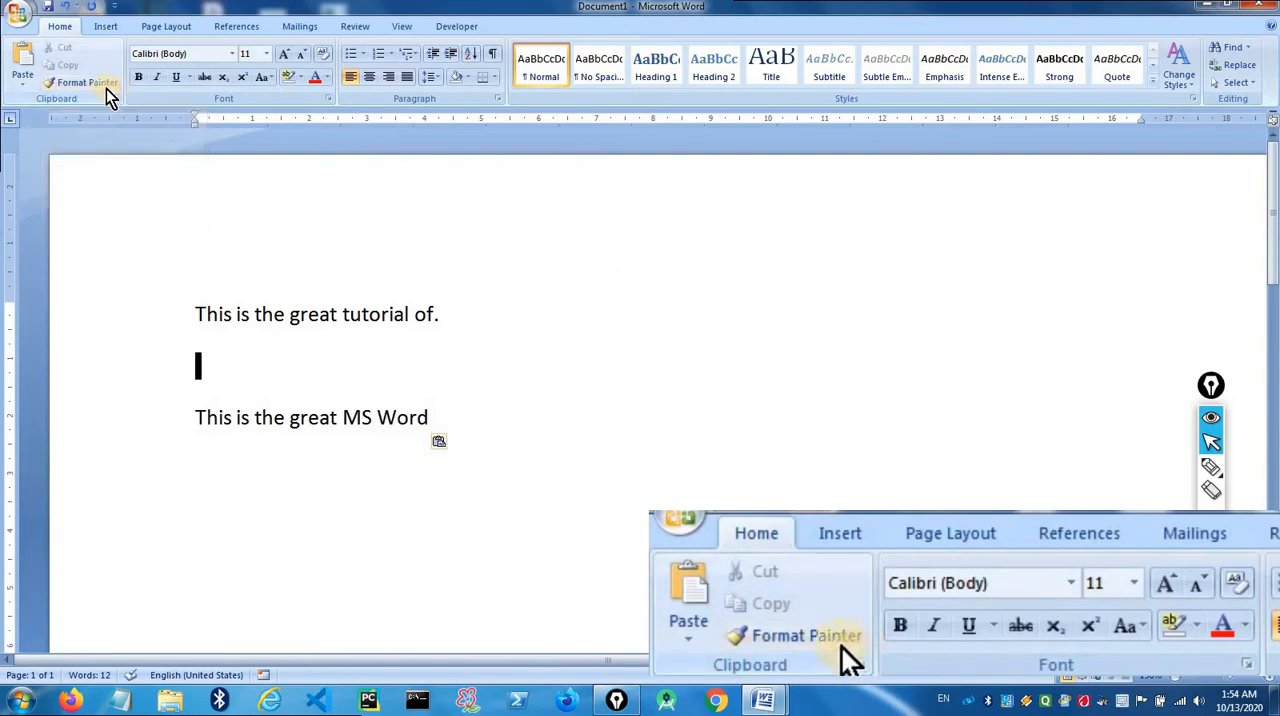
{"action": "left_click", "coordinate": [100, 84]}
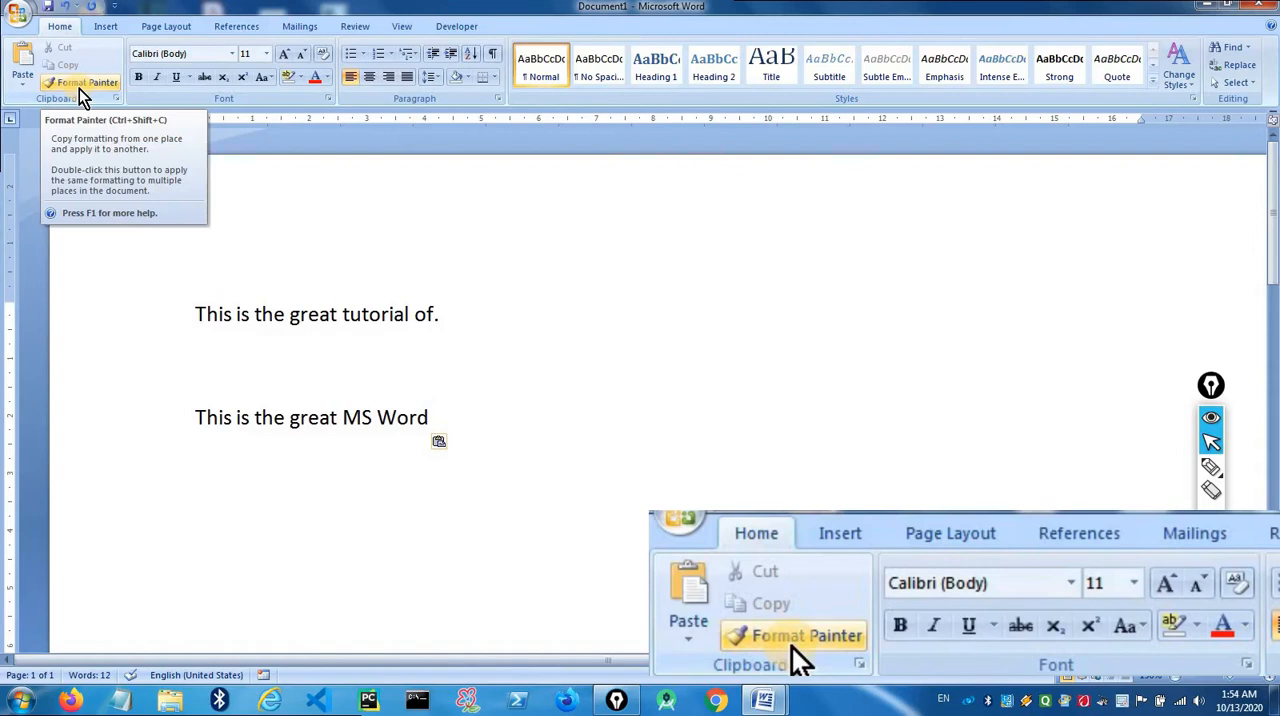
{"action": "left_click", "coordinate": [81, 86]}
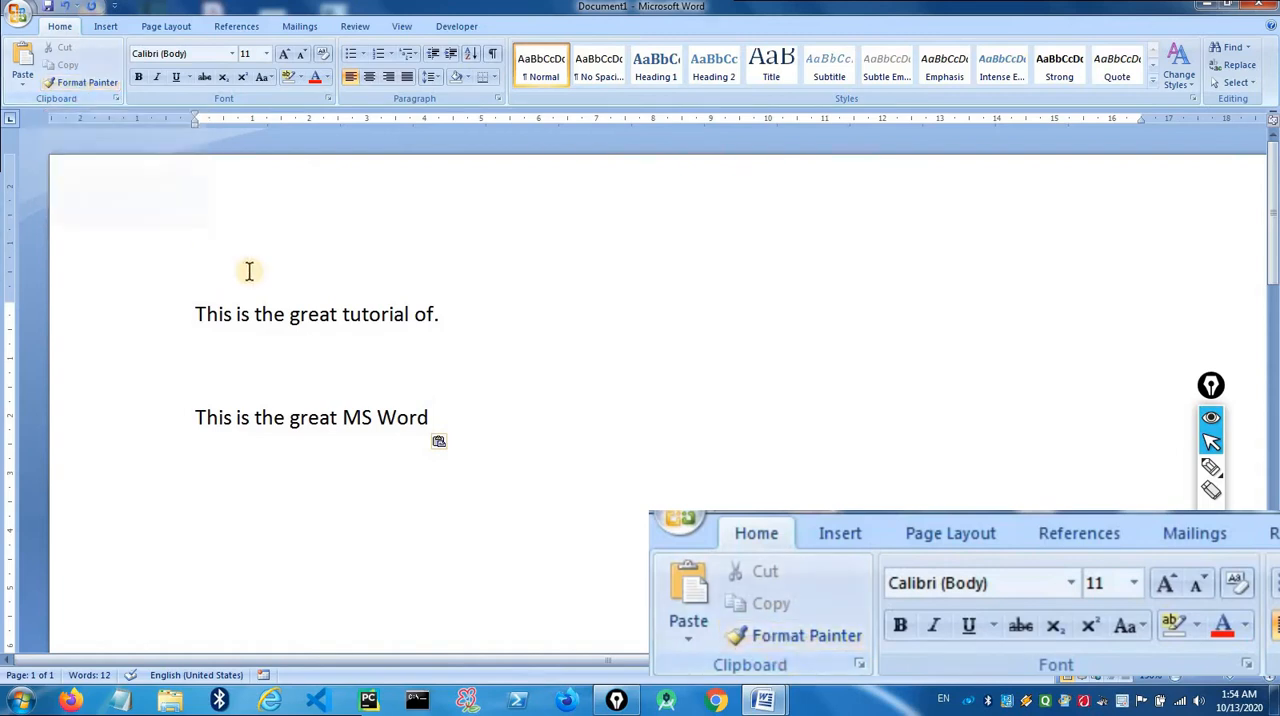
{"action": "left_click_drag", "start_coordinate": [197, 314], "coordinate": [342, 316]}
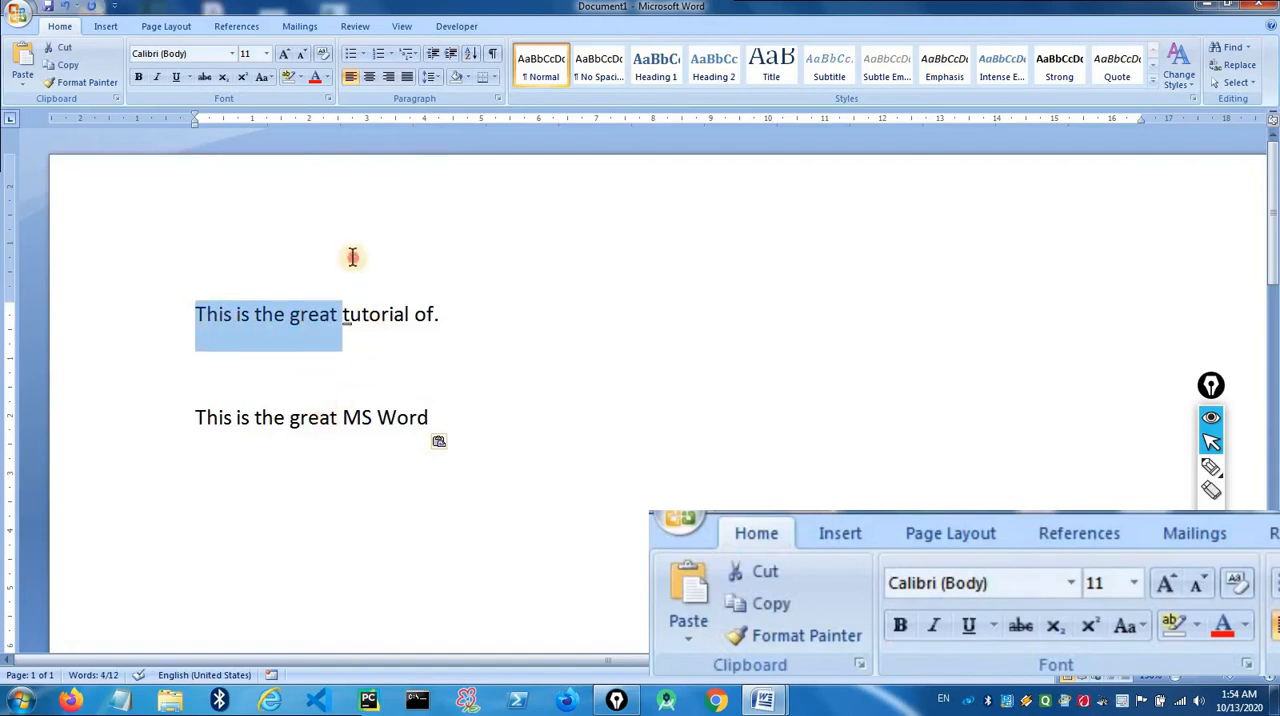
{"action": "left_click", "coordinate": [349, 314]}
- Format the whole first line, "This is the great tutorial of.", as bold, italic and underlined
{"action": "left_click_drag", "start_coordinate": [194, 314], "coordinate": [455, 318]}
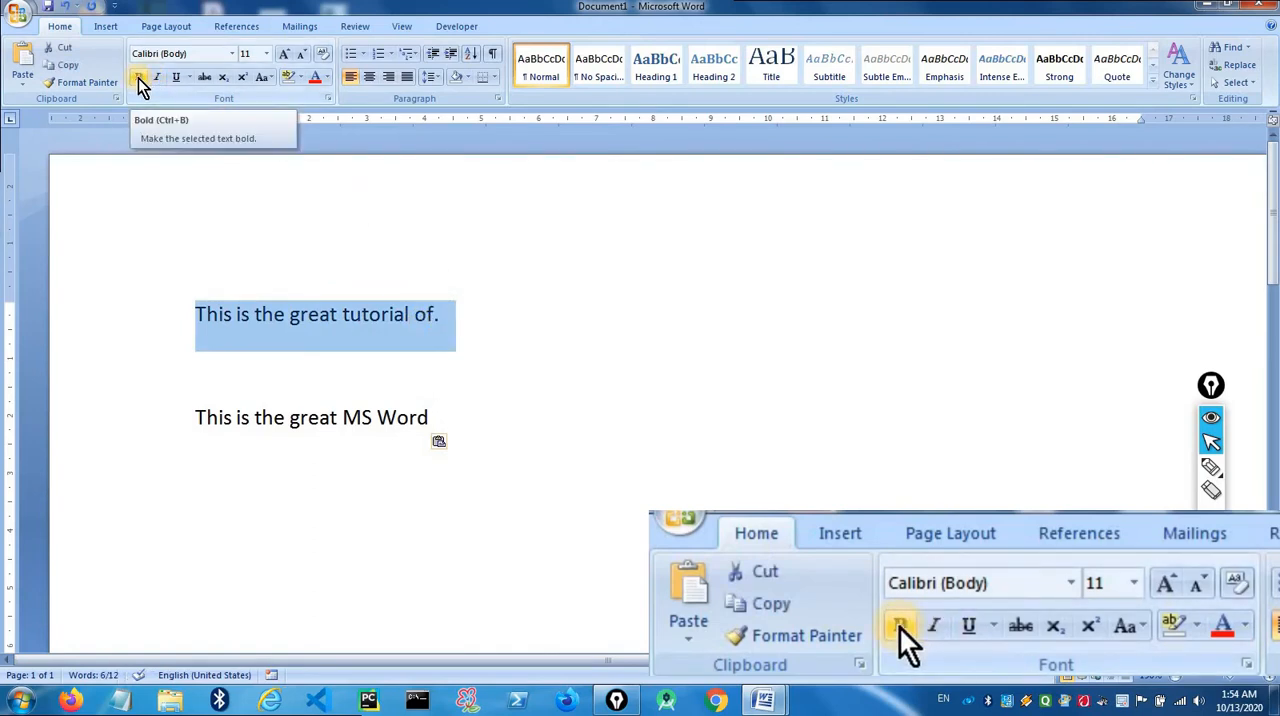
{"action": "left_click", "coordinate": [140, 78]}
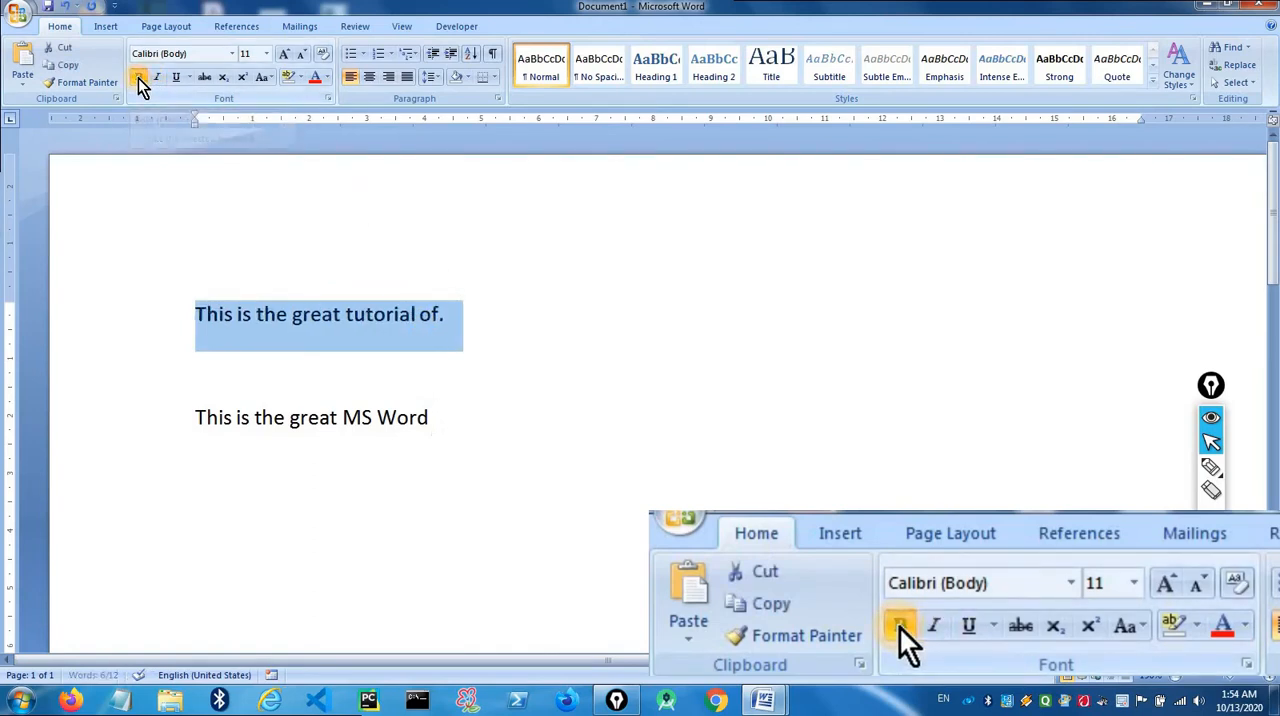
{"action": "left_click", "coordinate": [490, 312]}
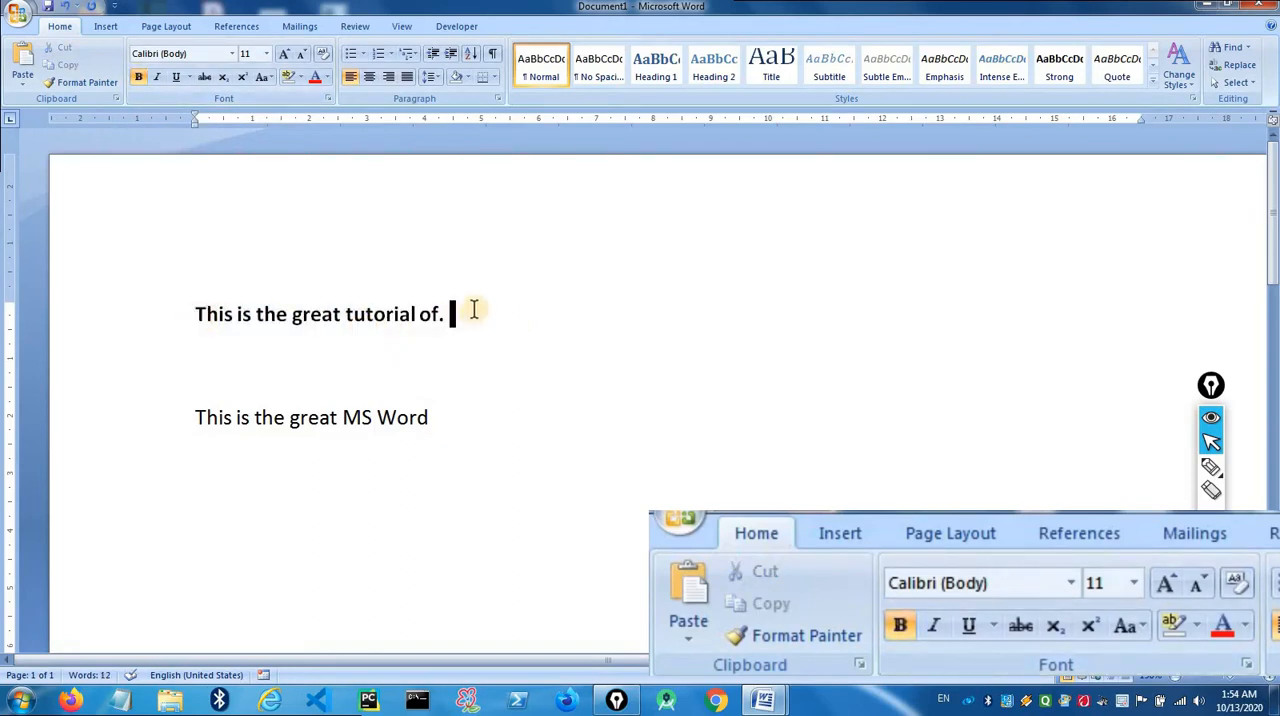
{"action": "left_click", "coordinate": [180, 298]}
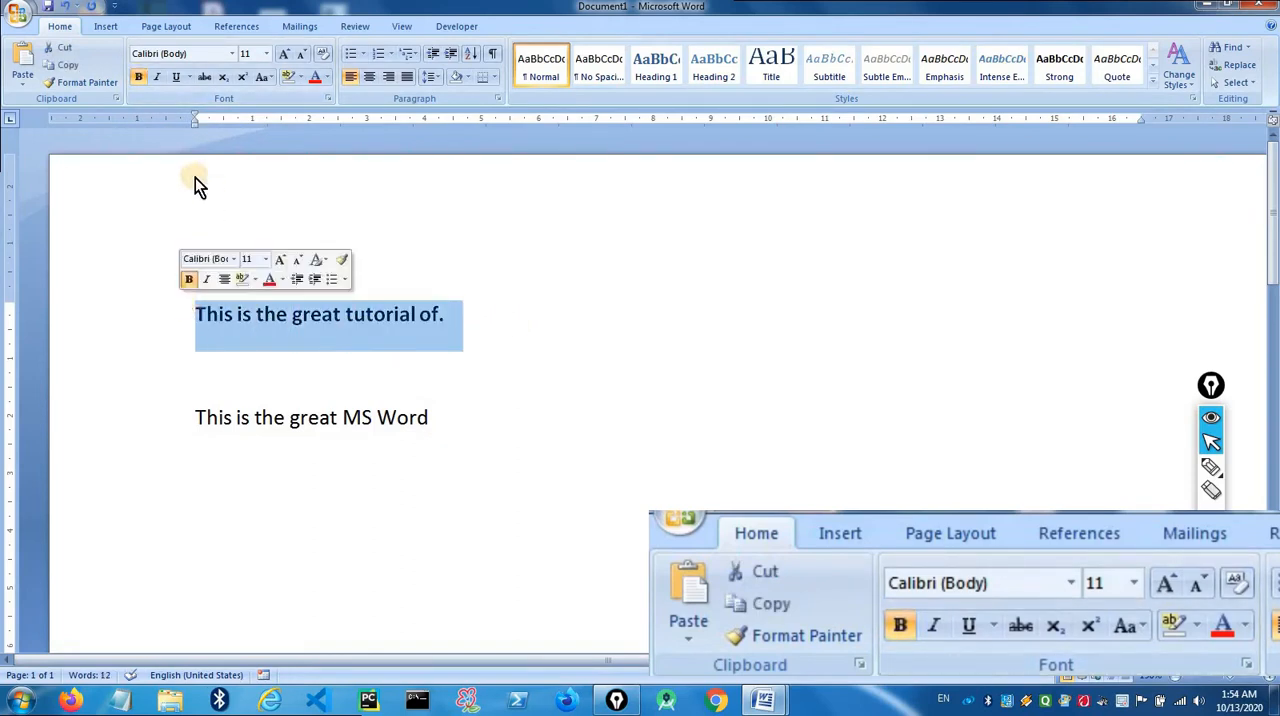
{"action": "left_click", "coordinate": [156, 77]}
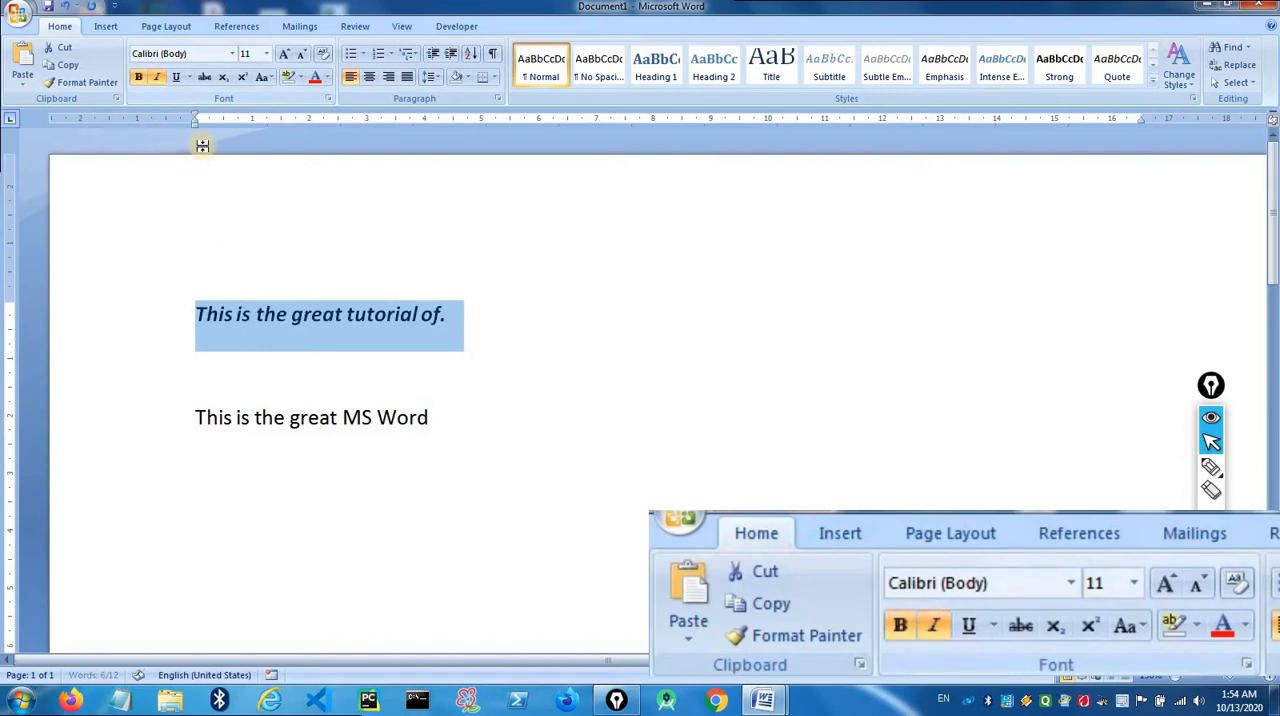
{"action": "left_click", "coordinate": [174, 80]}
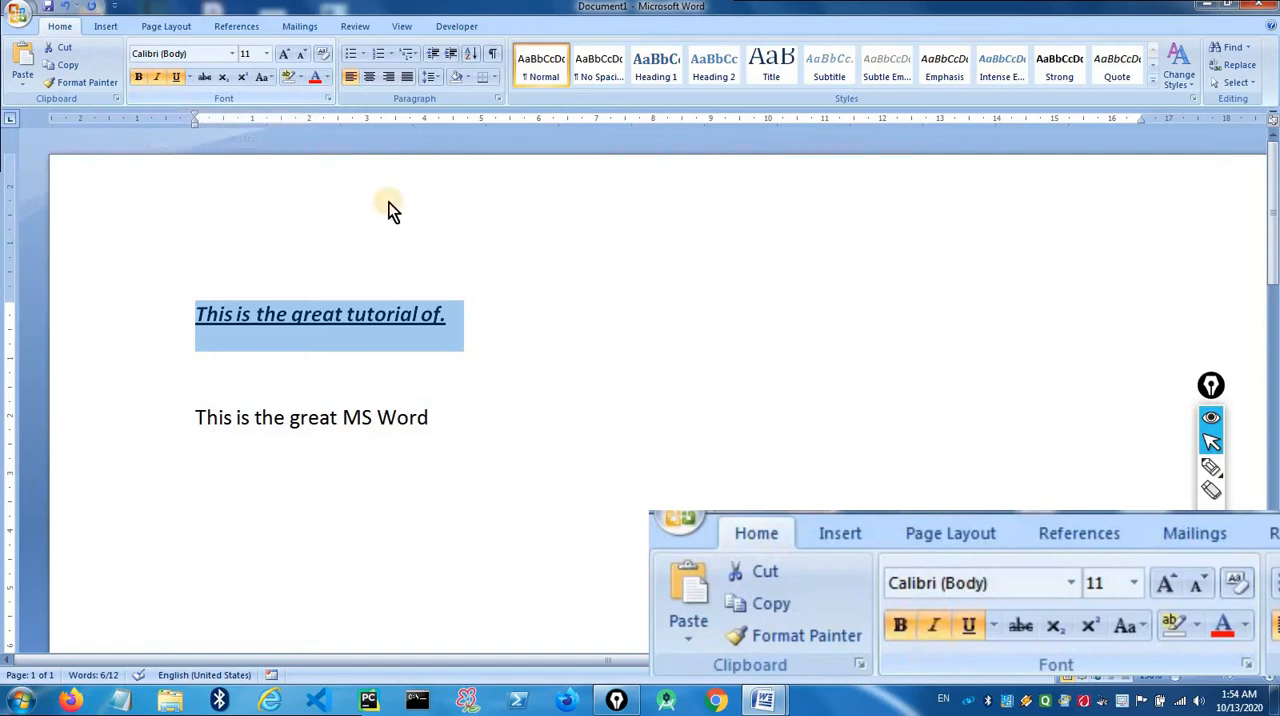
{"action": "left_click", "coordinate": [458, 314]}
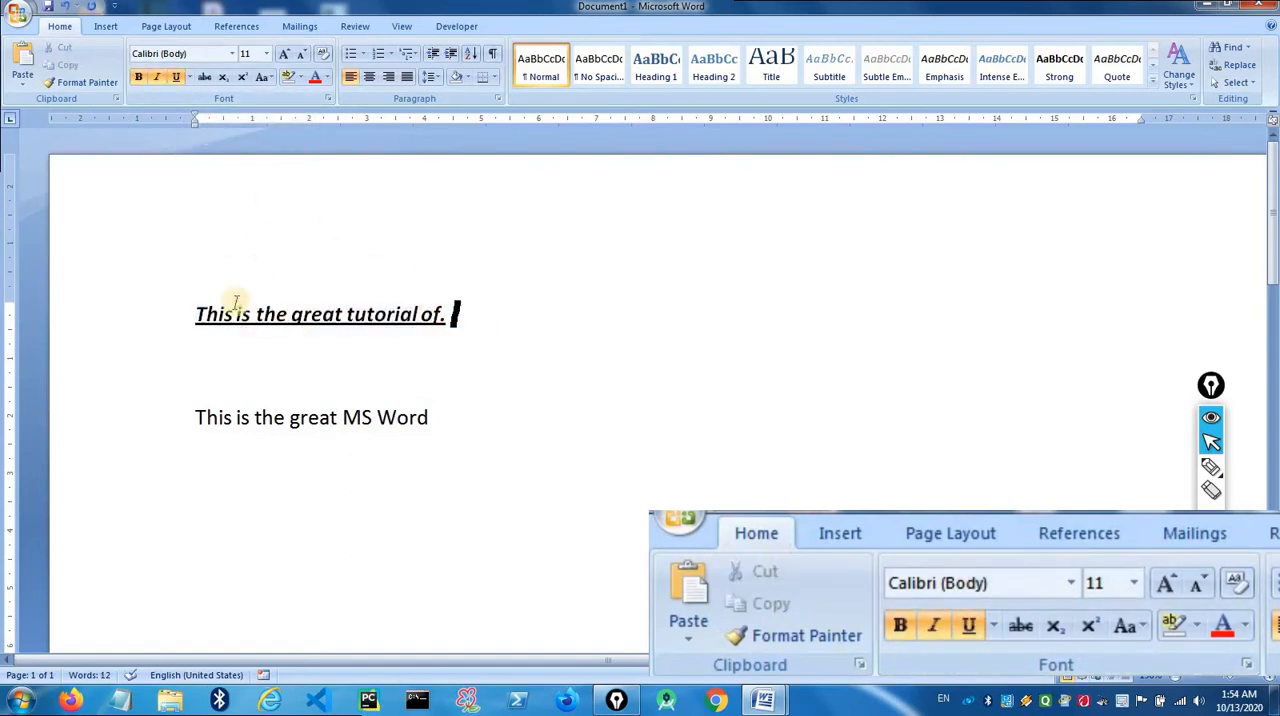
- Change the font colour of the whole first line to standard green
{"action": "left_click_drag", "start_coordinate": [463, 321], "coordinate": [202, 320]}
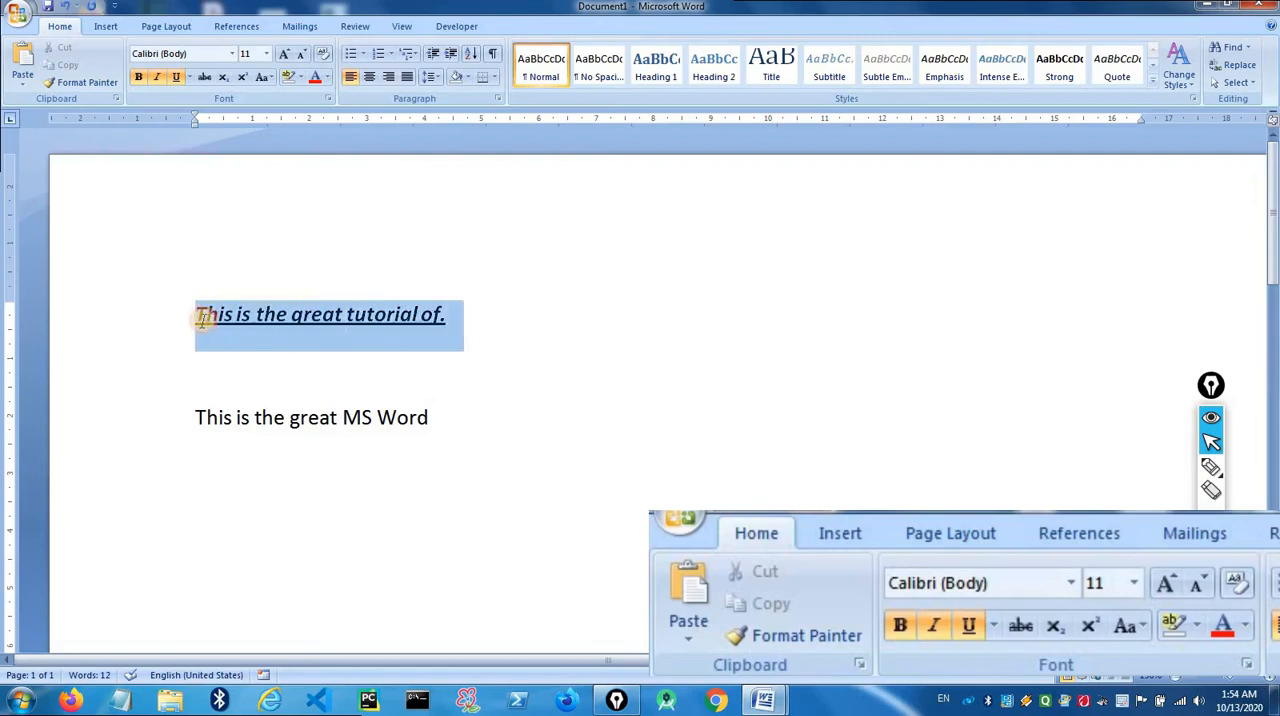
{"action": "left_click", "coordinate": [329, 79]}
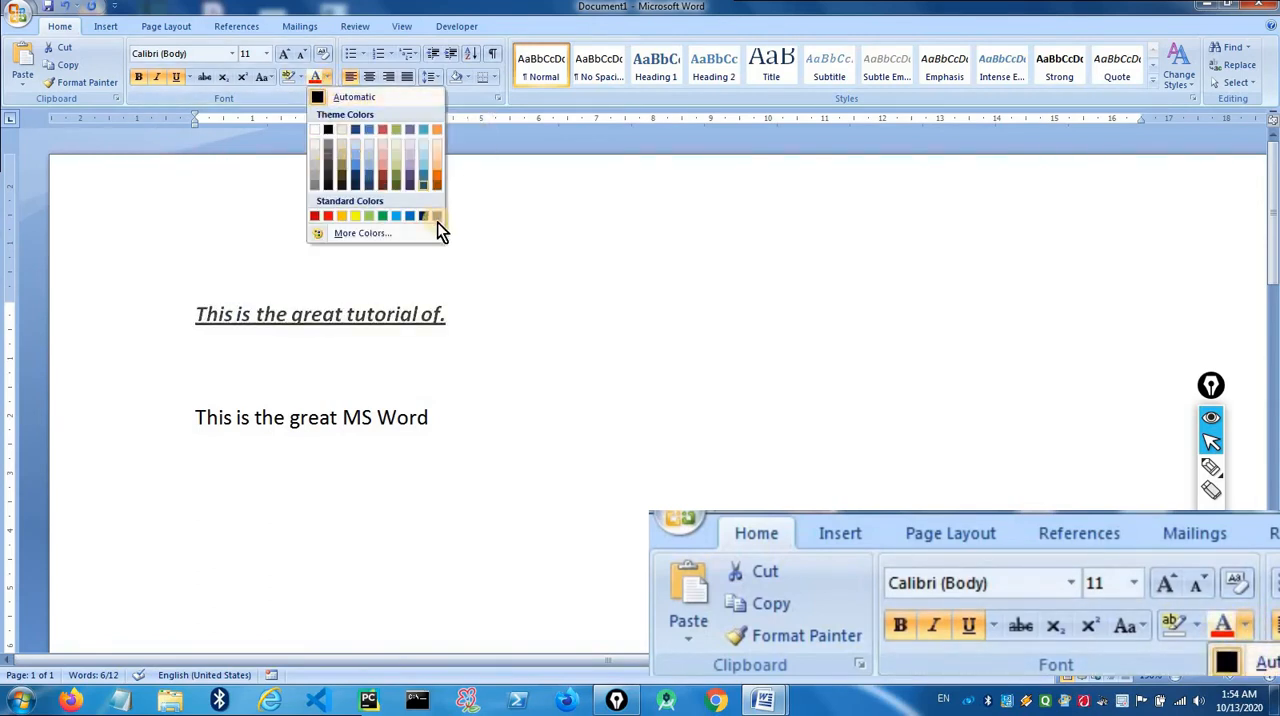
{"action": "left_click", "coordinate": [381, 220]}
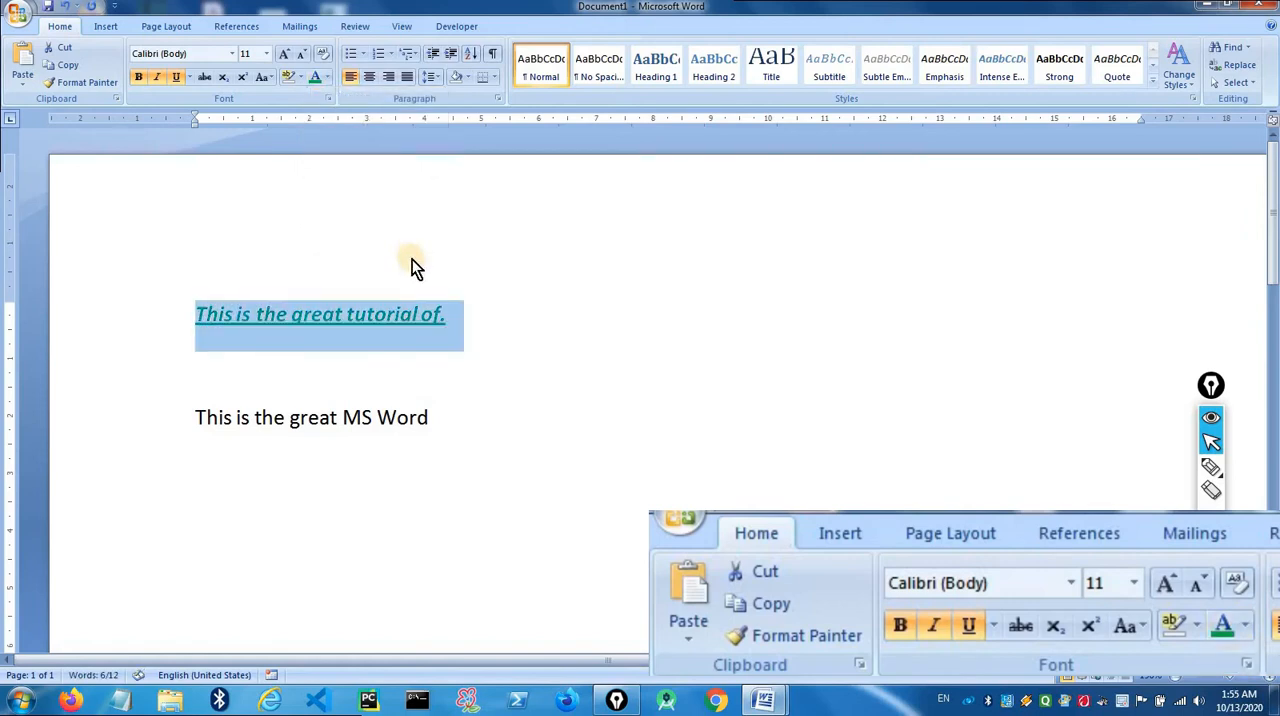
{"action": "left_click", "coordinate": [477, 310]}
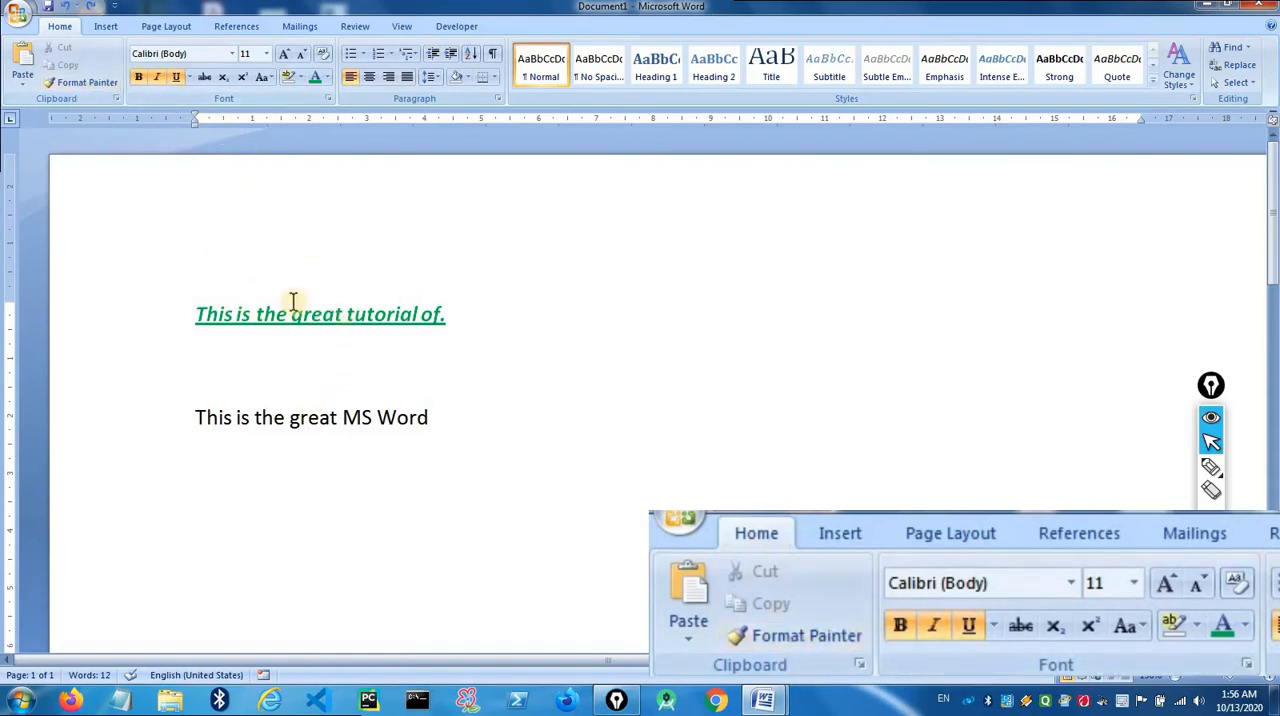
- Use Format Painter to copy the first line's formatting onto "great MS Word" in the lower line
{"action": "left_click", "coordinate": [301, 421]}
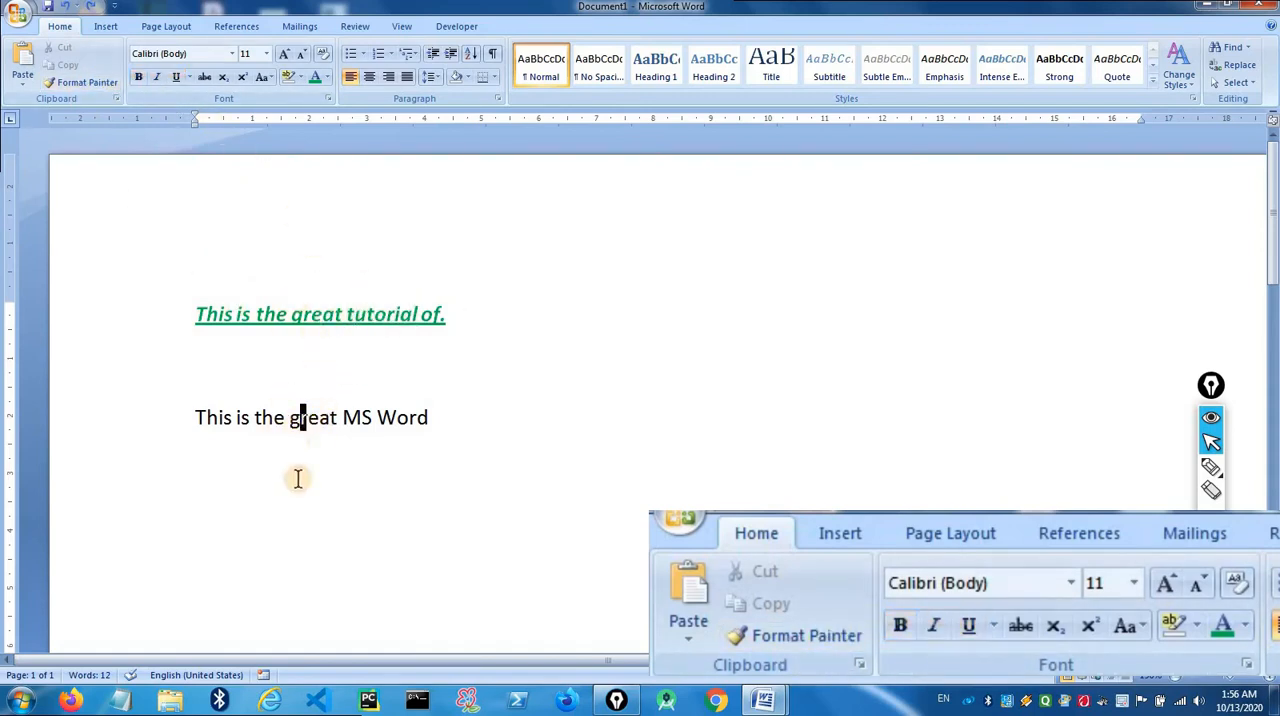
{"action": "left_click", "coordinate": [318, 316]}
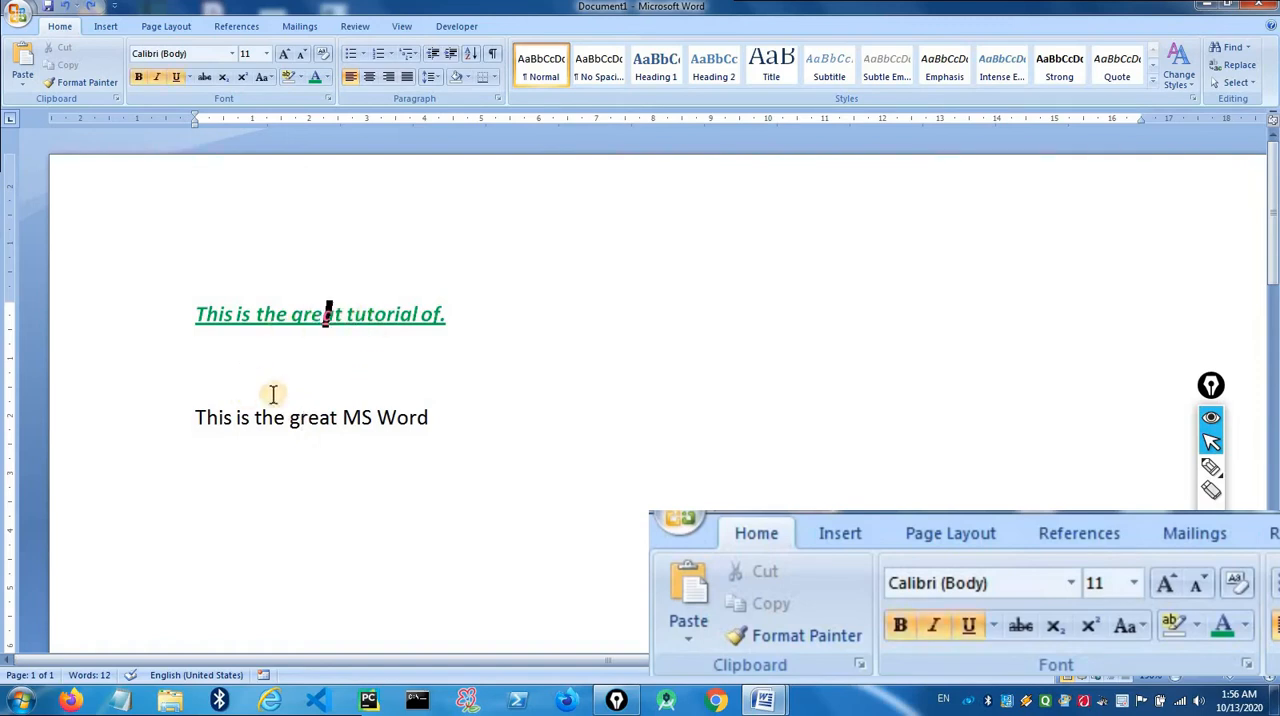
{"action": "left_click", "coordinate": [372, 317]}
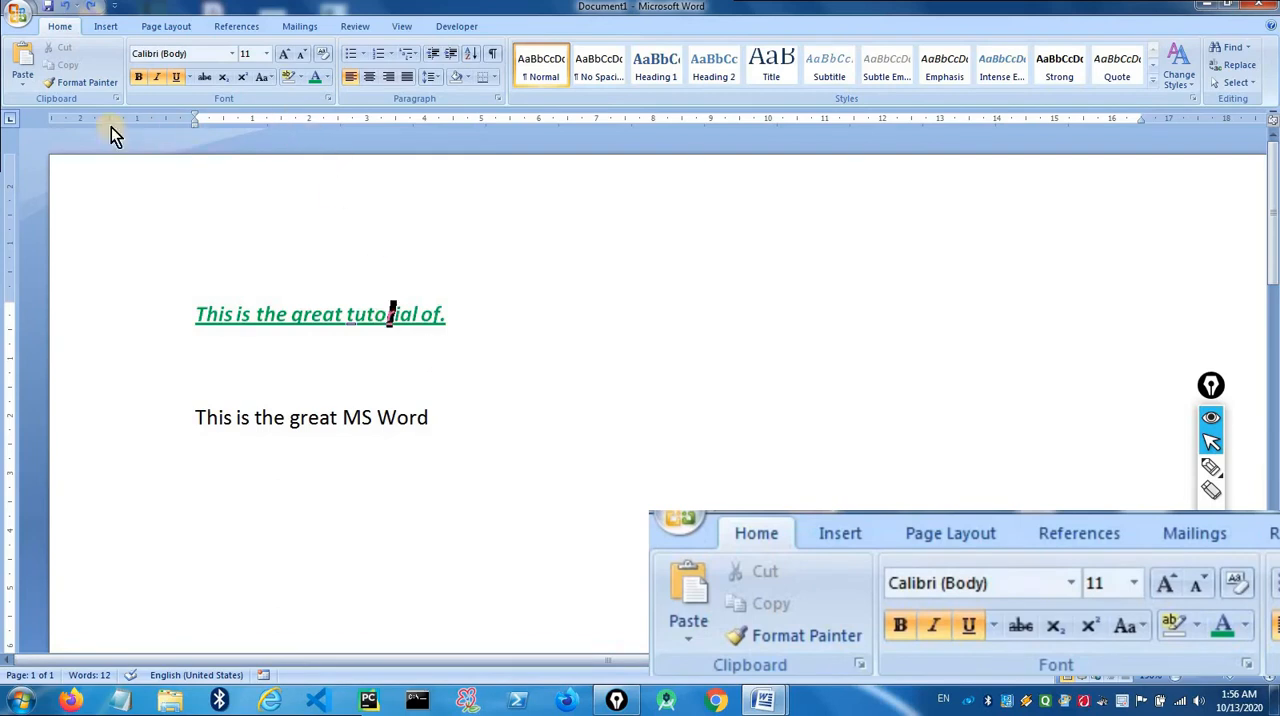
{"action": "left_click", "coordinate": [53, 87]}
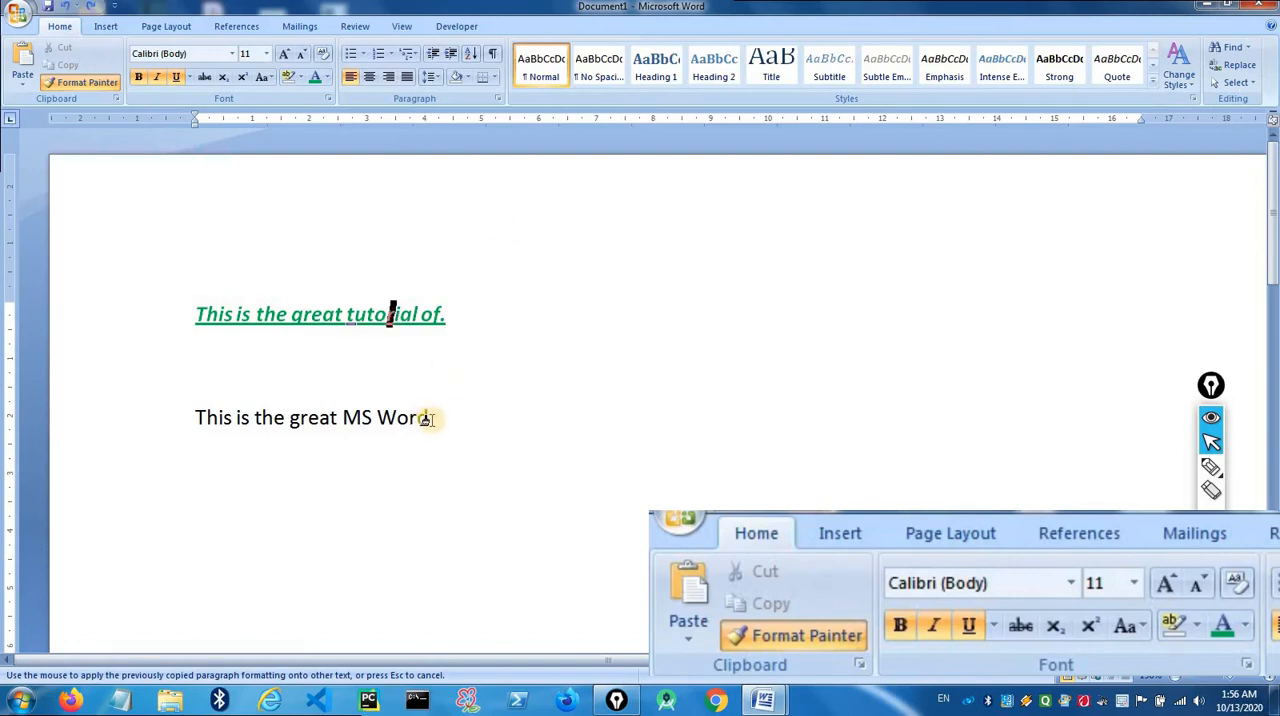
{"action": "left_click_drag", "start_coordinate": [424, 418], "coordinate": [323, 420]}
{"action": "left_click", "coordinate": [290, 316]}
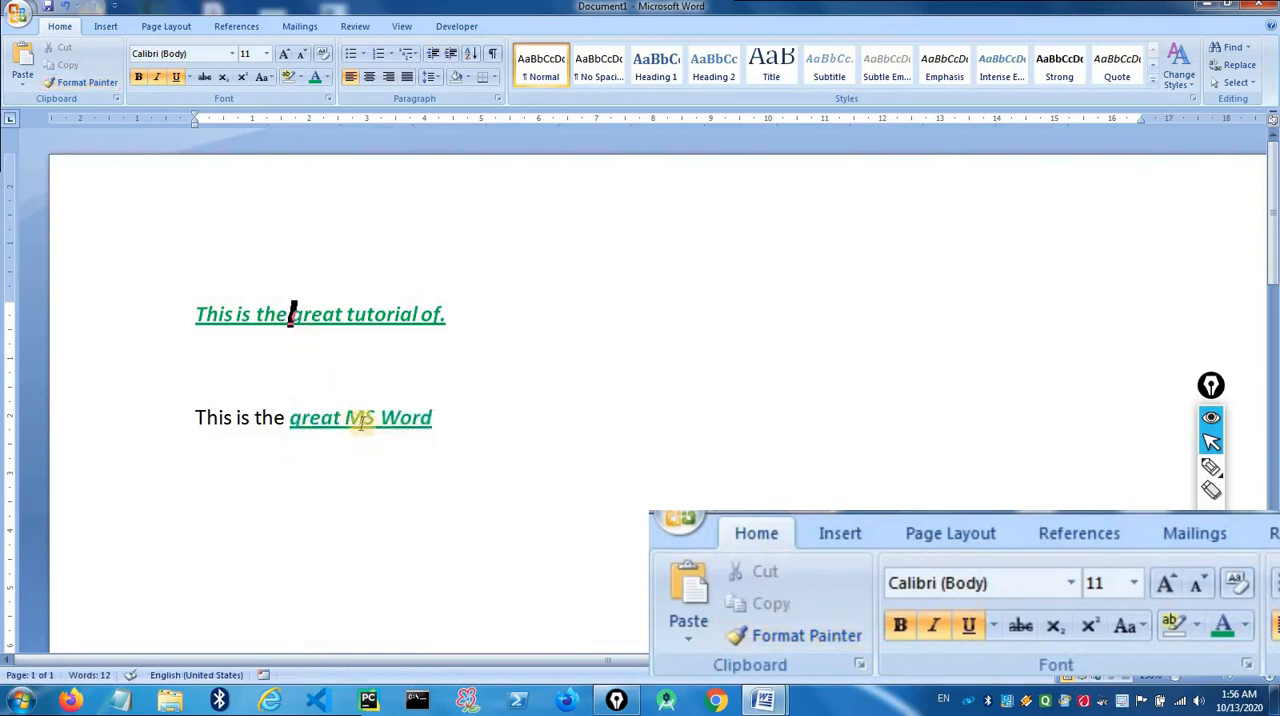
{"action": "left_click", "coordinate": [366, 418]}
- Use Format Painter to apply the plain formatting of "This" in the lower line to the whole first line
{"action": "left_click", "coordinate": [216, 443]}
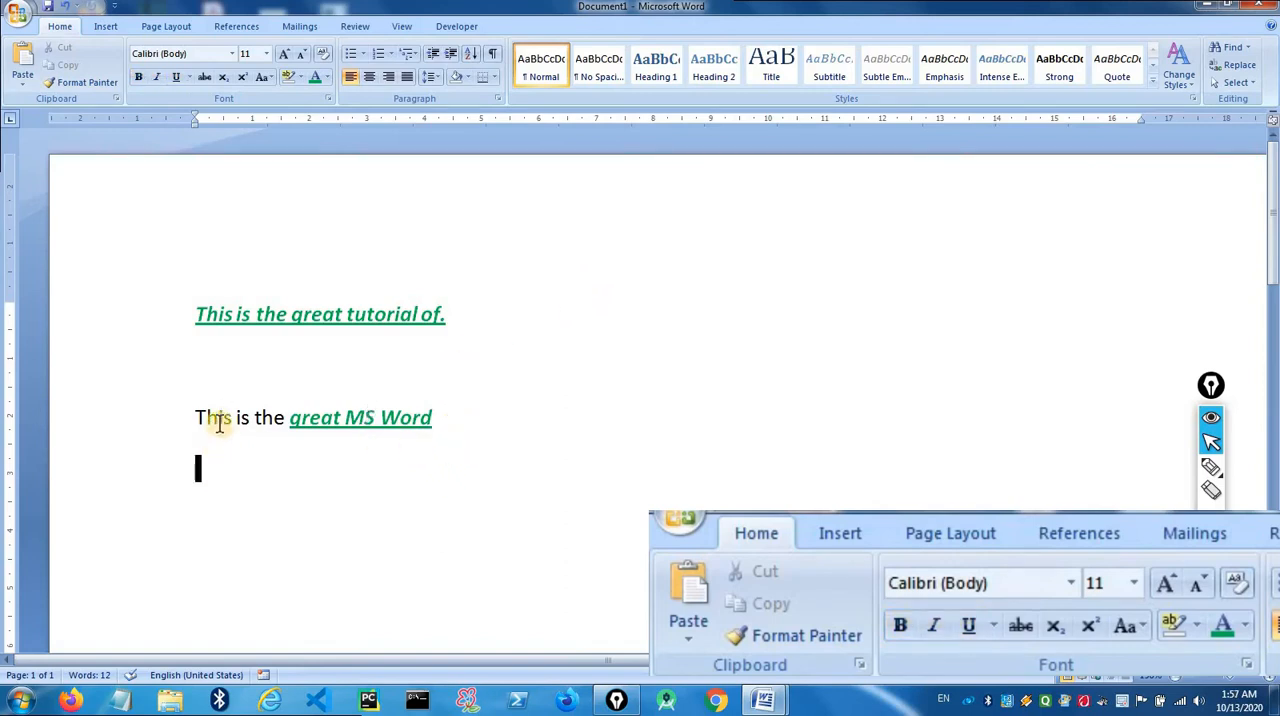
{"action": "left_click", "coordinate": [53, 83]}
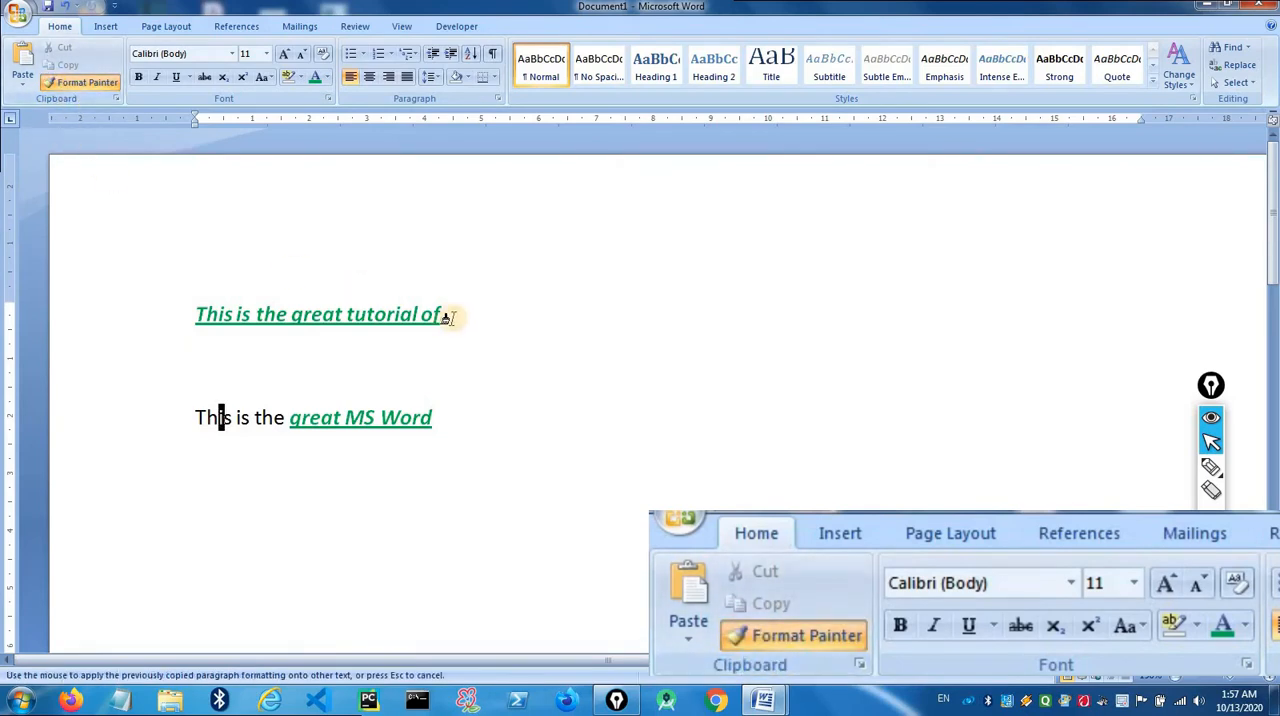
{"action": "left_click_drag", "start_coordinate": [447, 317], "coordinate": [198, 316]}
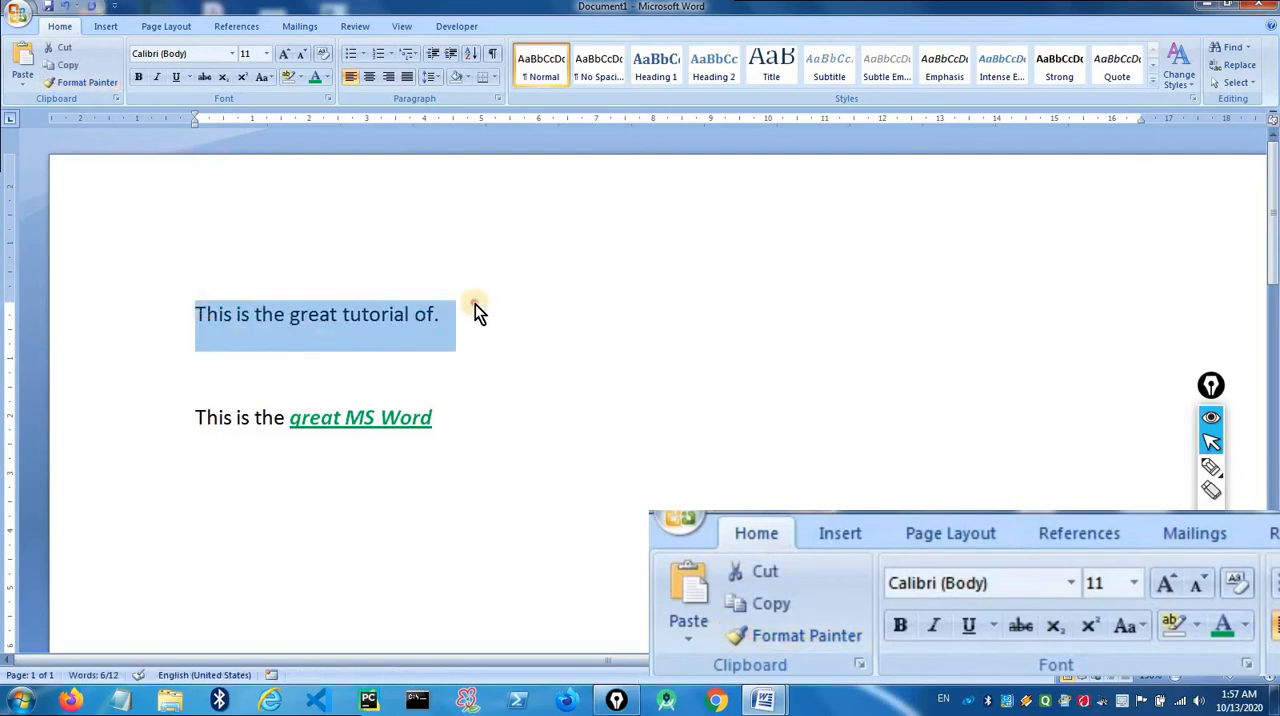
- Compare the formatting of the two lines by highlighting the whole first line and the start of "This" in the lower line
{"action": "left_click", "coordinate": [219, 417]}
{"action": "left_click", "coordinate": [301, 311]}
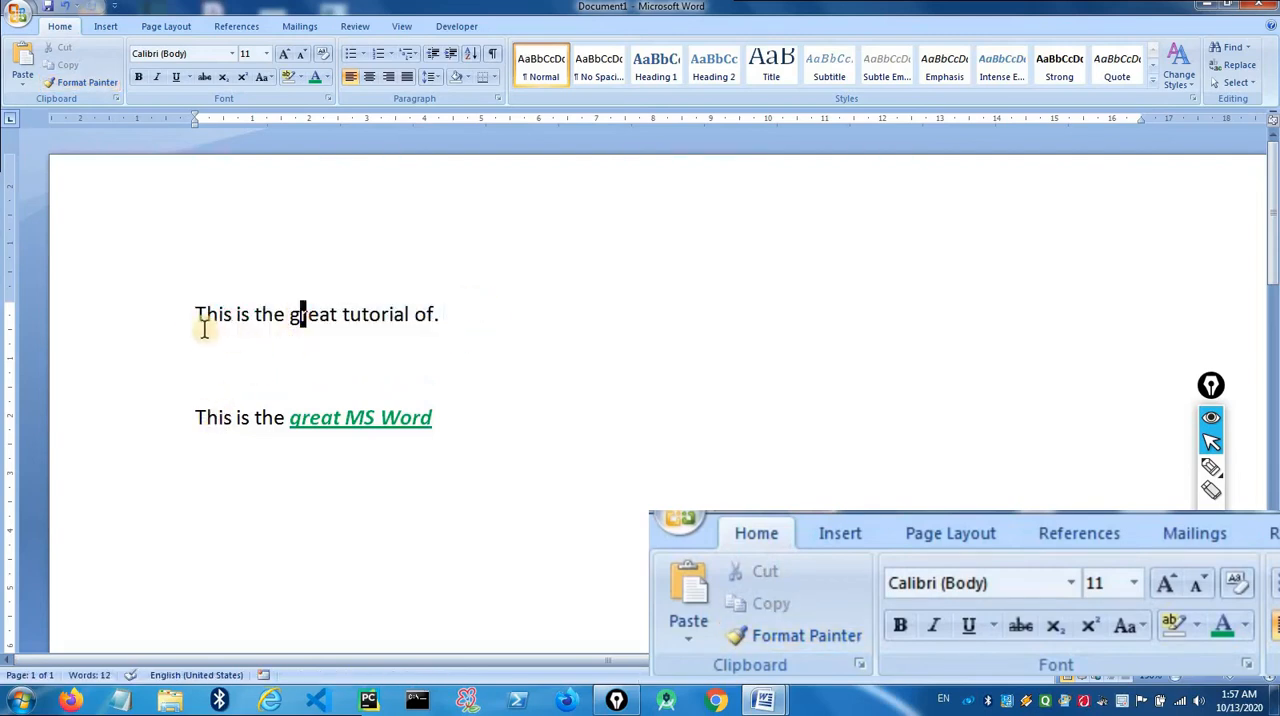
{"action": "left_click_drag", "start_coordinate": [193, 315], "coordinate": [447, 319]}
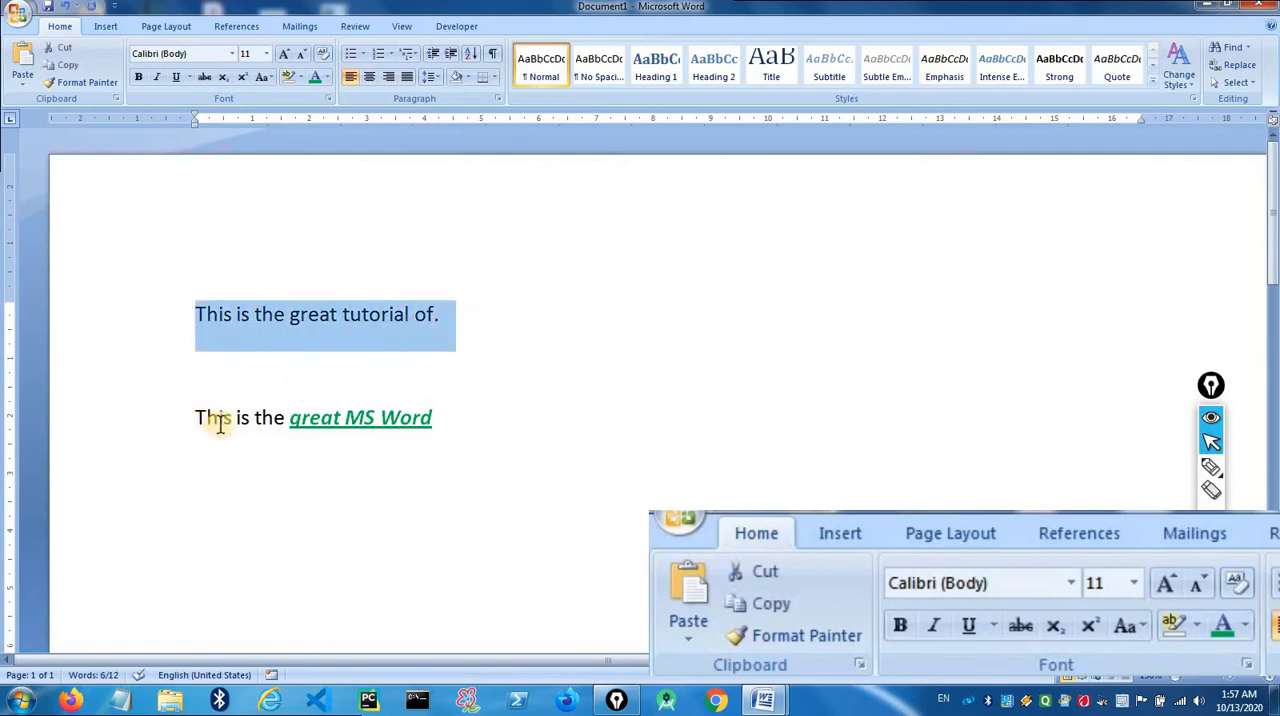
{"action": "left_click_drag", "start_coordinate": [218, 418], "coordinate": [198, 418]}
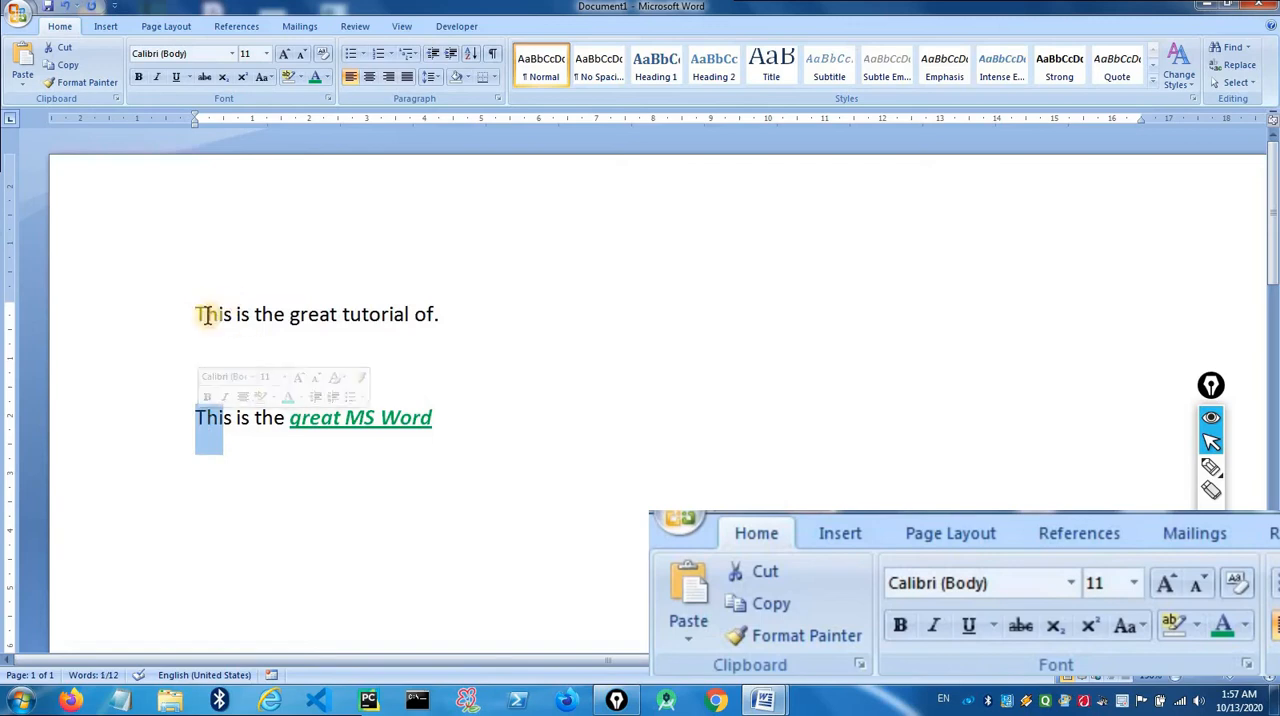
{"action": "left_click_drag", "start_coordinate": [202, 317], "coordinate": [391, 318]}
{"action": "left_click", "coordinate": [446, 318]}
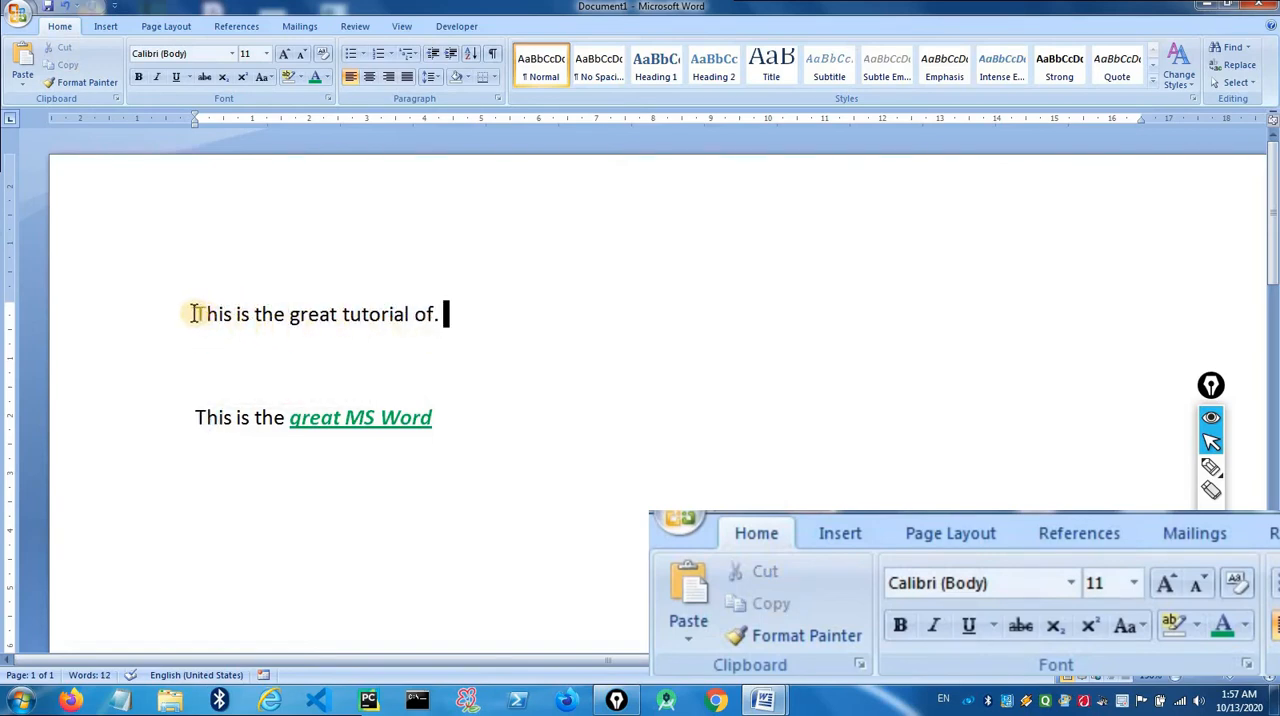
{"action": "left_click_drag", "start_coordinate": [196, 314], "coordinate": [433, 317]}
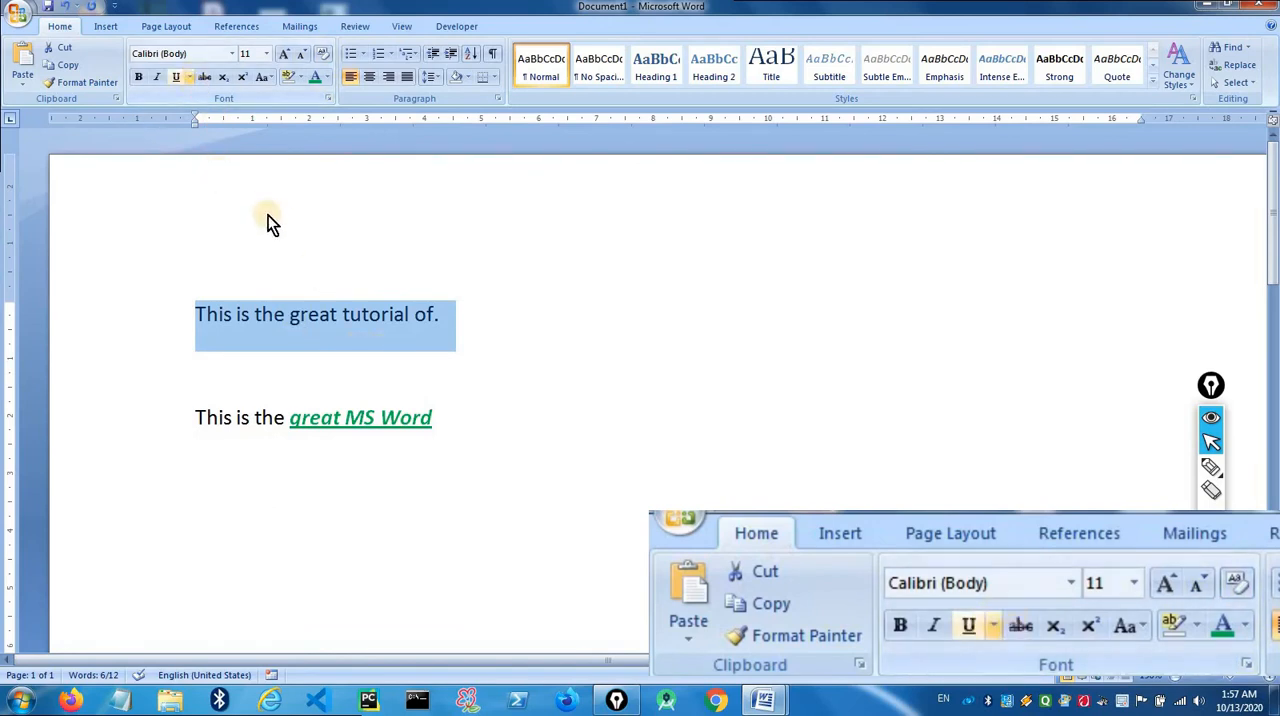
{"action": "left_click", "coordinate": [445, 320]}
{"action": "left_click_drag", "start_coordinate": [336, 300], "coordinate": [197, 298]}
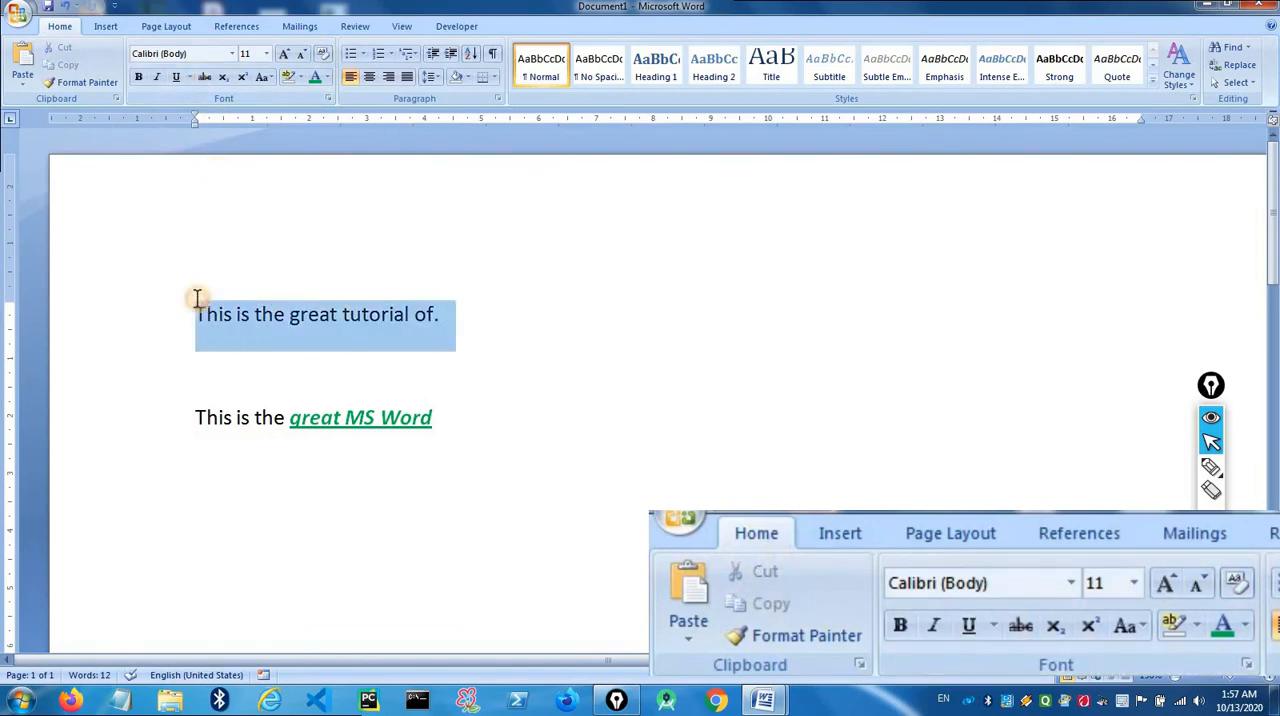
{"action": "left_click", "coordinate": [260, 419]}
{"action": "left_click_drag", "start_coordinate": [449, 313], "coordinate": [194, 322]}
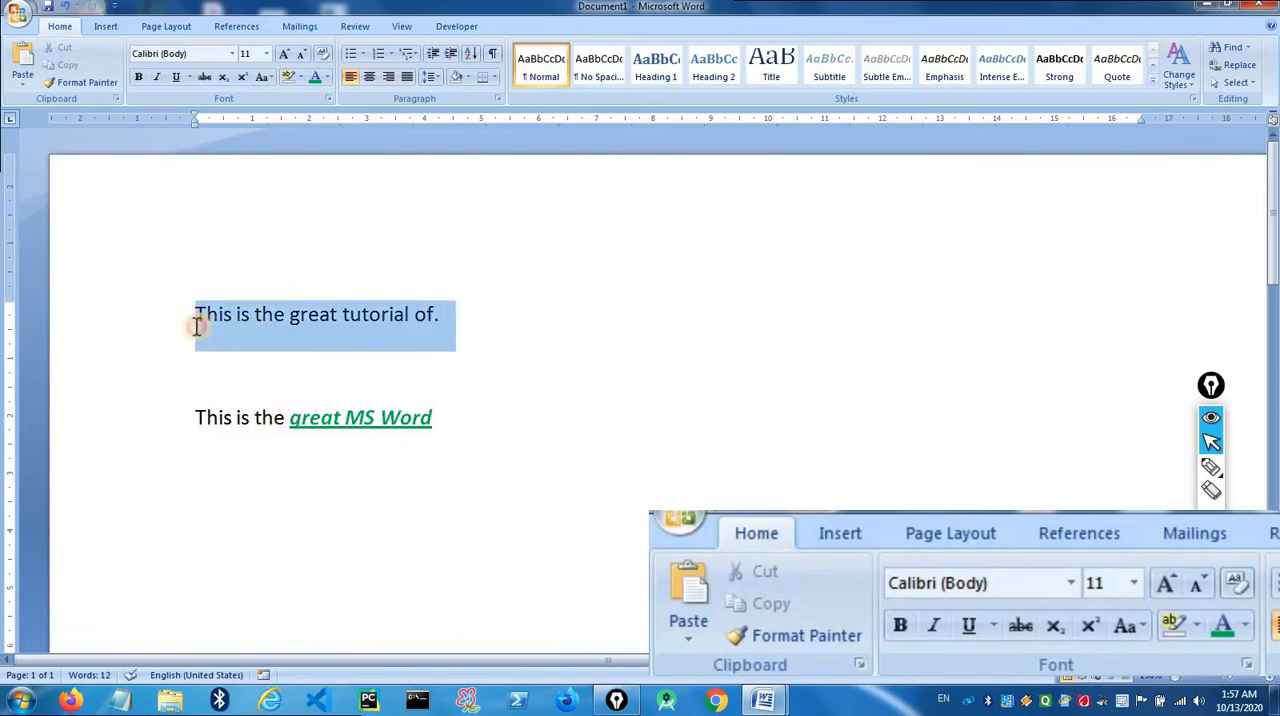
{"action": "left_click", "coordinate": [470, 328]}
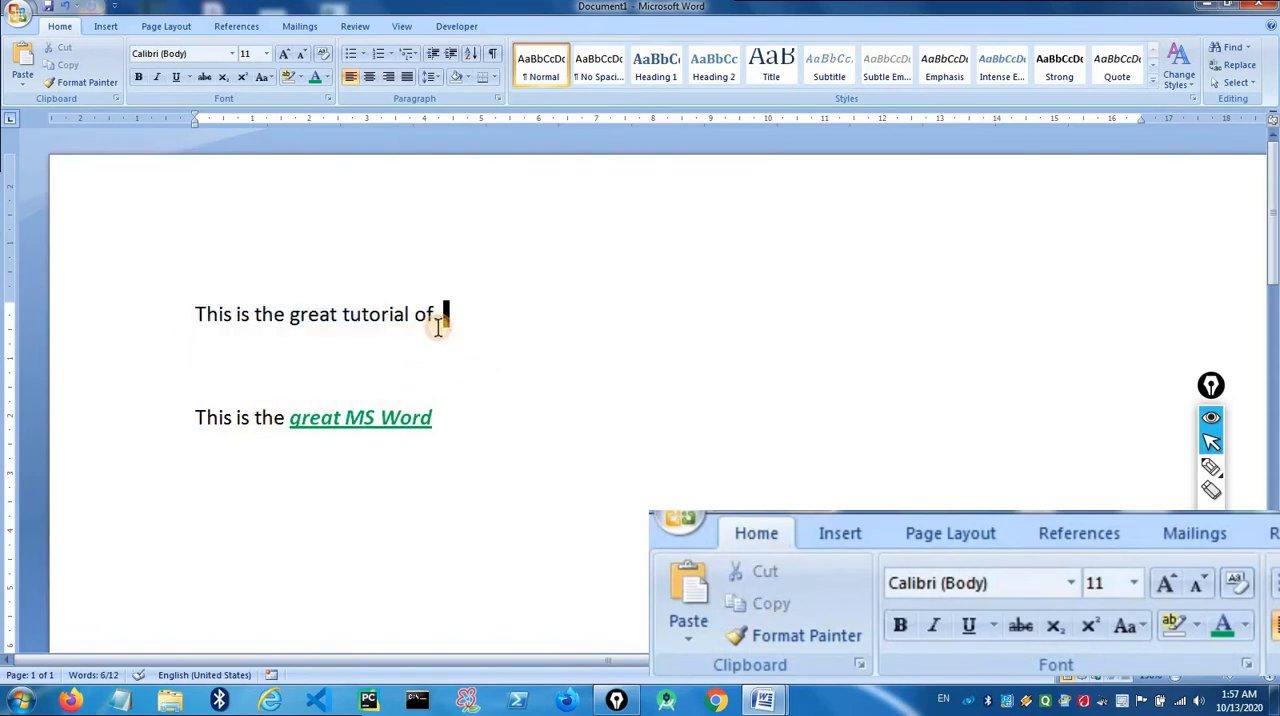
- Browse the font list and change the whole first line's font to Algerian
{"action": "left_click_drag", "start_coordinate": [352, 316], "coordinate": [204, 317]}
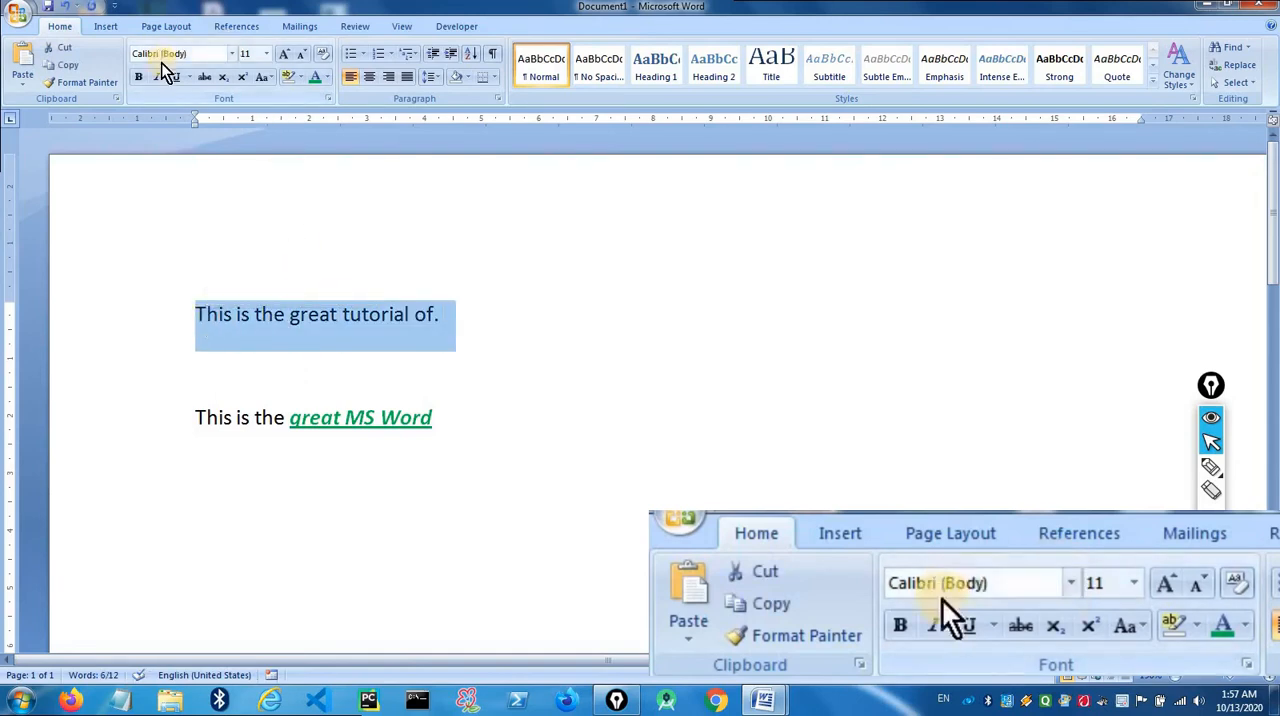
{"action": "left_click", "coordinate": [232, 55]}
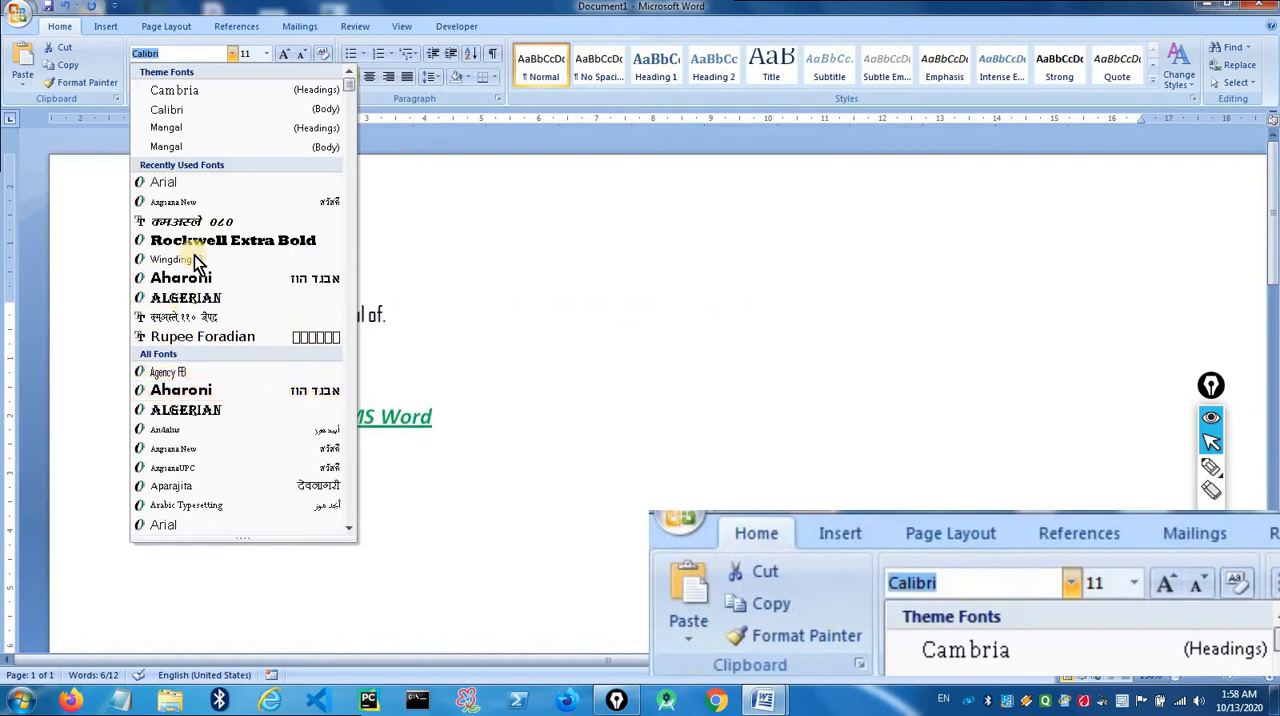
{"action": "left_click", "coordinate": [157, 54]}
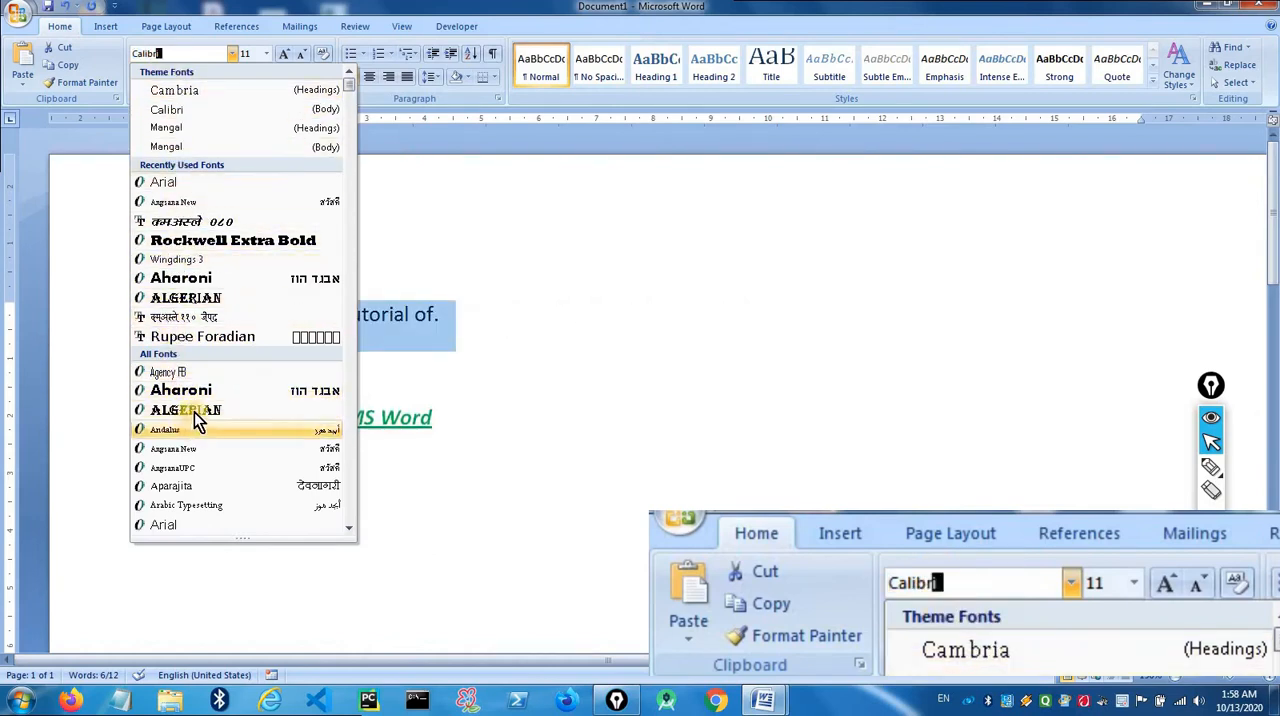
{"action": "scroll", "coordinate": [205, 410], "scroll_direction": "down", "scroll_amount": 12}
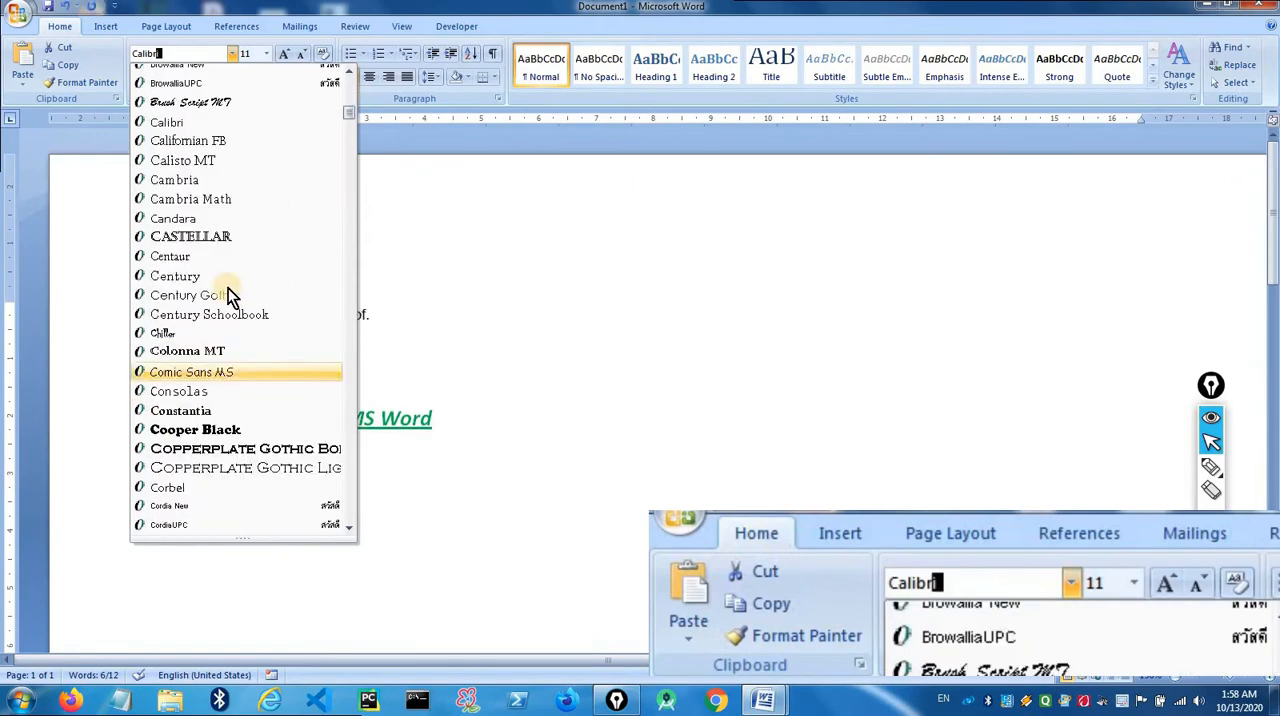
{"action": "scroll", "coordinate": [234, 257], "scroll_direction": "down", "scroll_amount": 5}
{"action": "scroll", "coordinate": [236, 251], "scroll_direction": "up", "scroll_amount": 10}
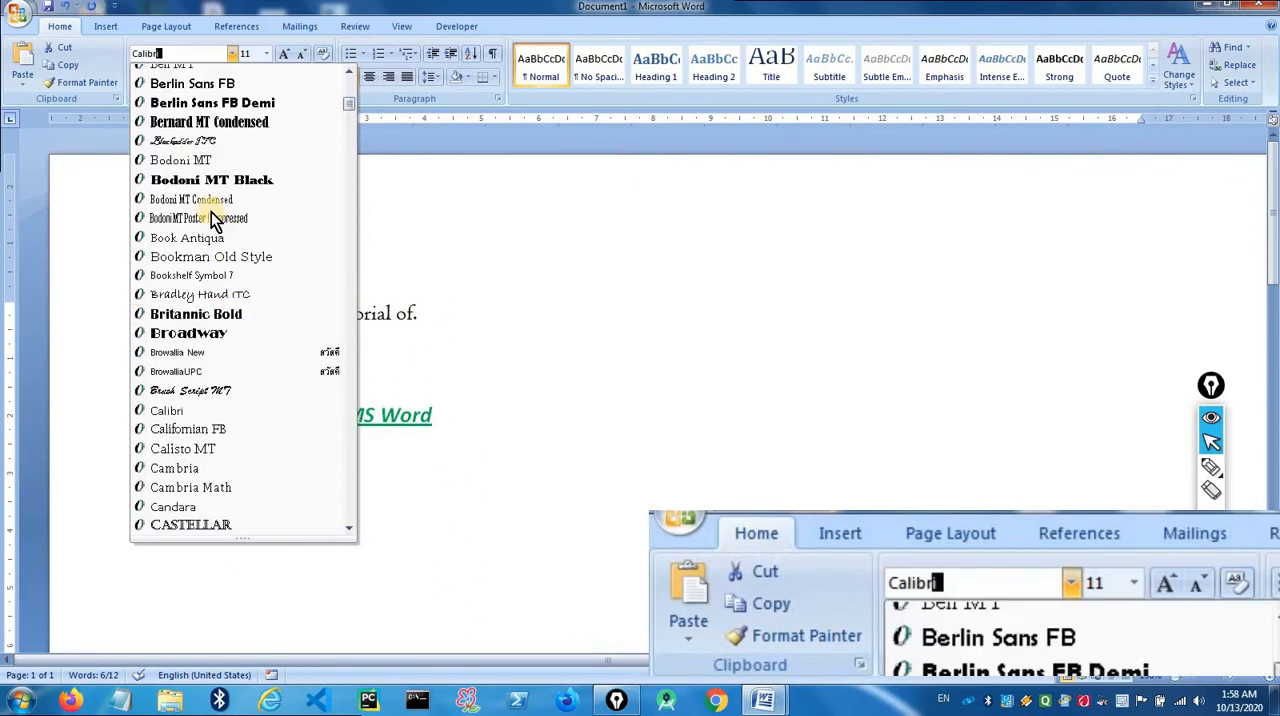
{"action": "scroll", "coordinate": [211, 212], "scroll_direction": "up", "scroll_amount": 4}
{"action": "scroll", "coordinate": [249, 246], "scroll_direction": "up", "scroll_amount": 5}
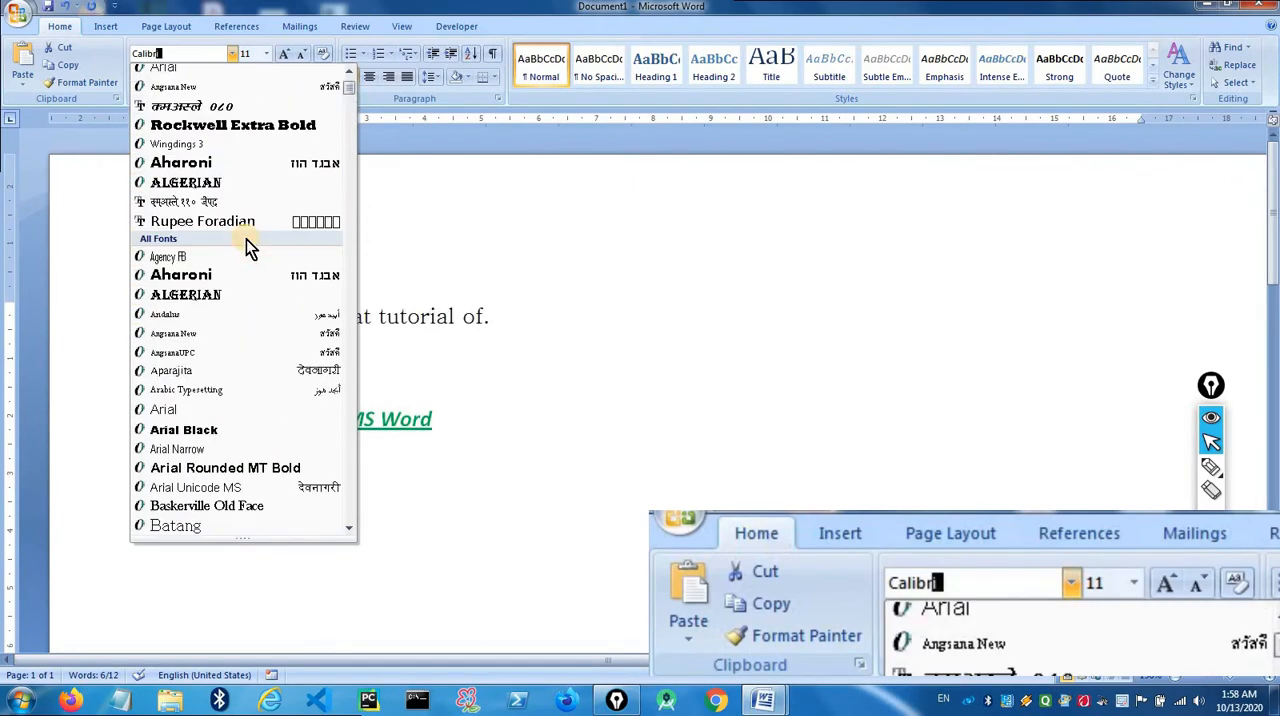
{"action": "scroll", "coordinate": [237, 160], "scroll_direction": "up", "scroll_amount": 2}
{"action": "scroll", "coordinate": [217, 268], "scroll_direction": "down", "scroll_amount": 2}
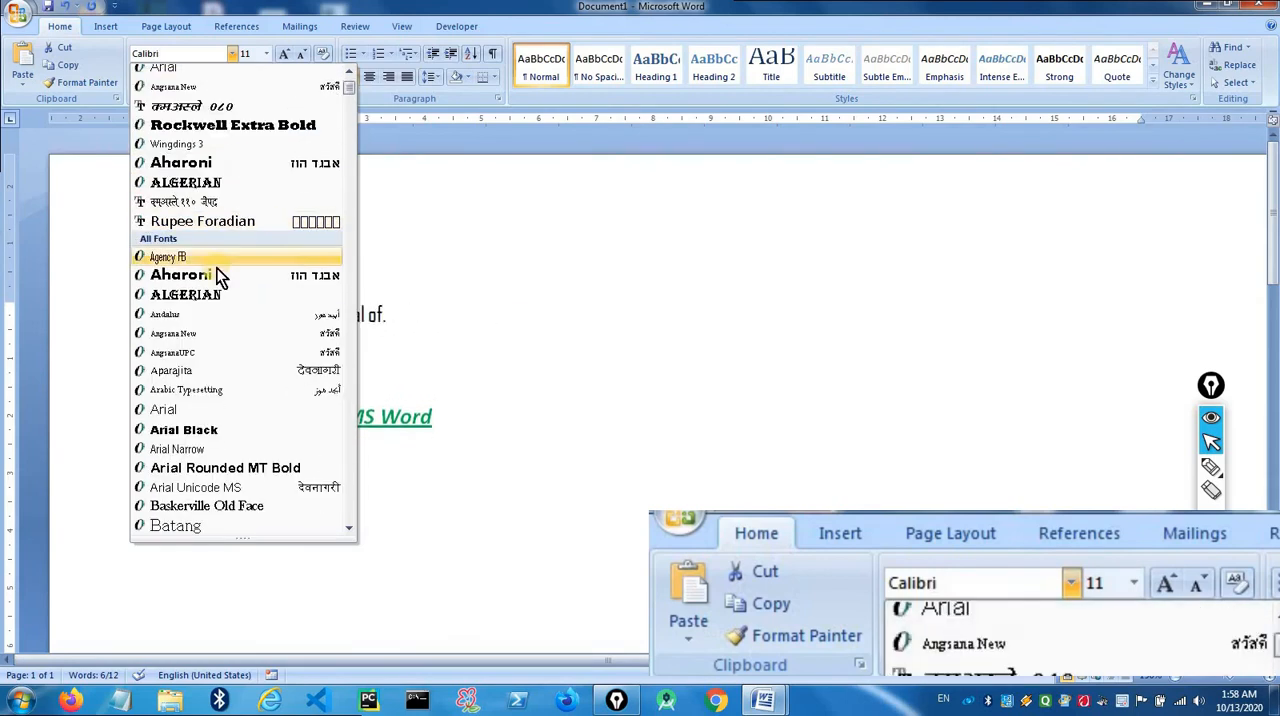
{"action": "left_click", "coordinate": [216, 183]}
{"action": "left_click", "coordinate": [519, 381]}
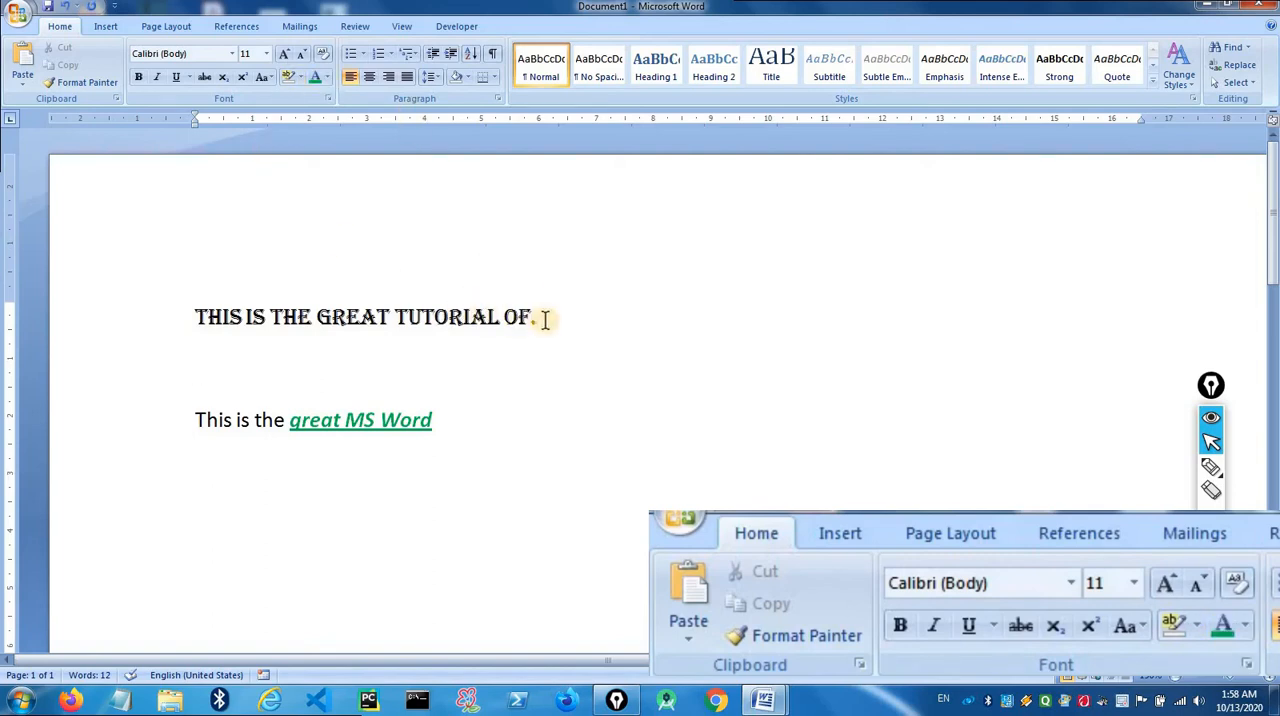
- Try font sizes 8 and 72 on the whole first line
{"action": "left_click_drag", "start_coordinate": [545, 318], "coordinate": [198, 316]}
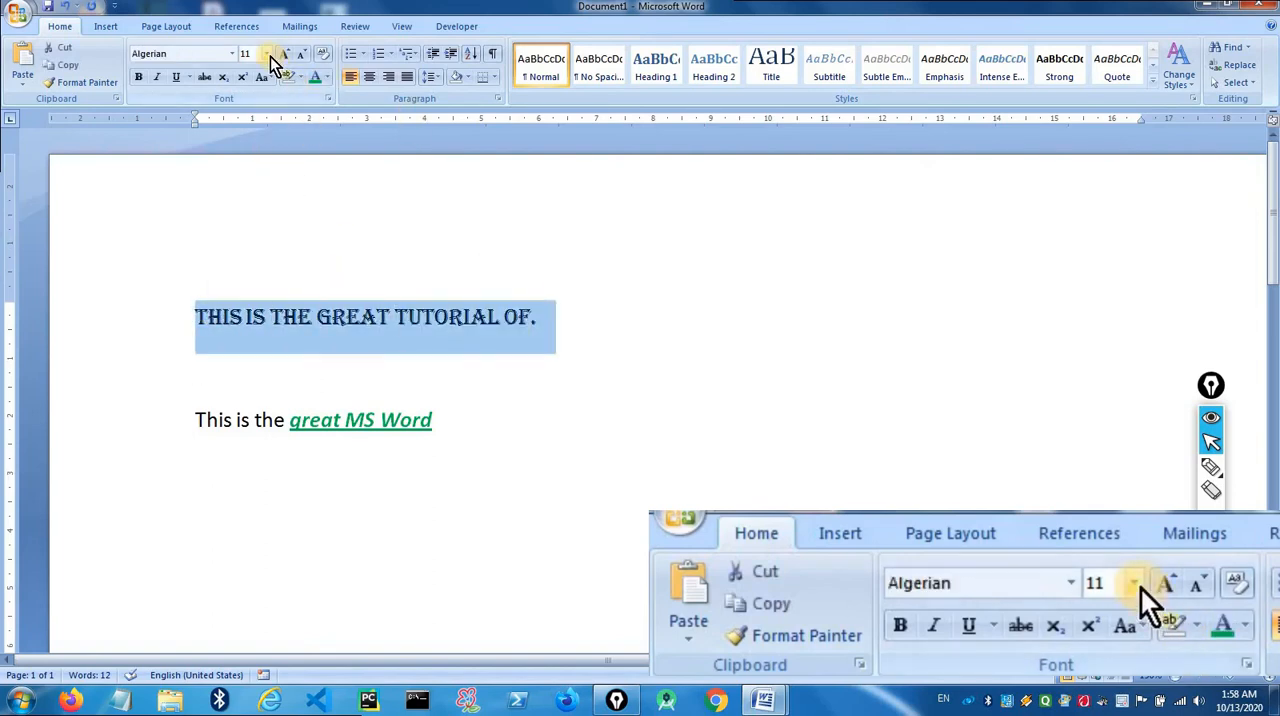
{"action": "left_click", "coordinate": [267, 55]}
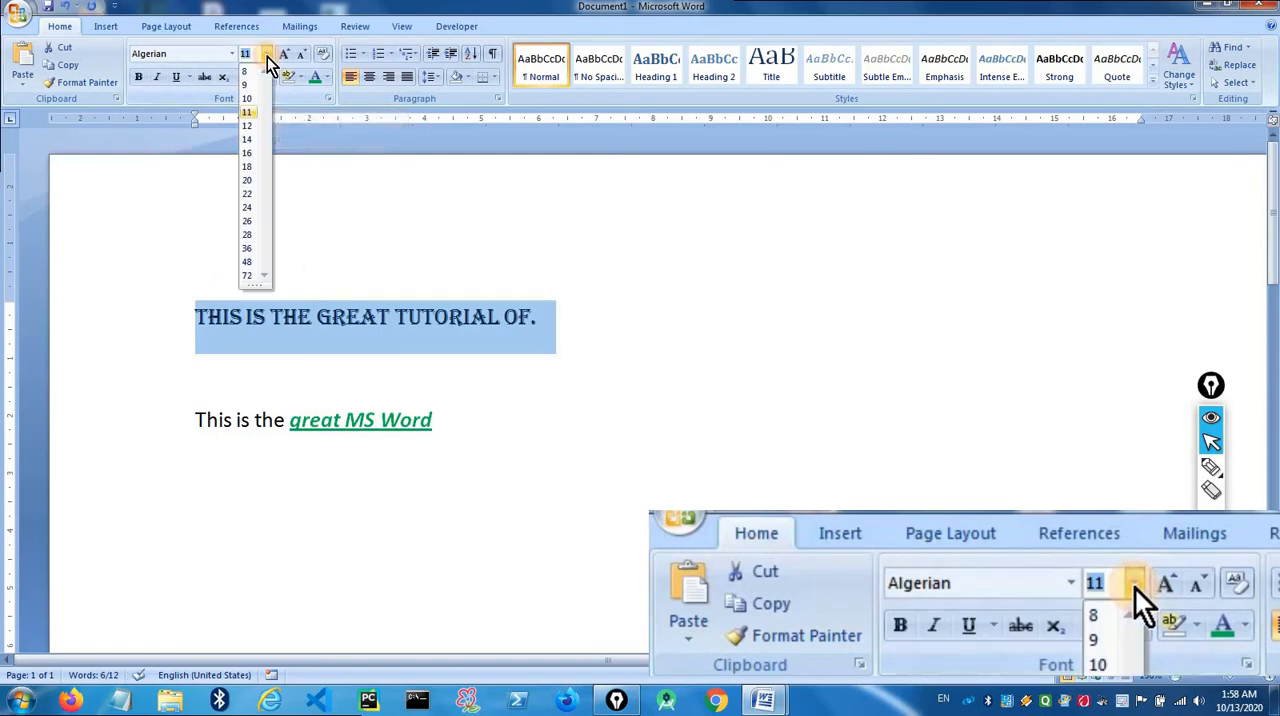
{"action": "left_click", "coordinate": [247, 72]}
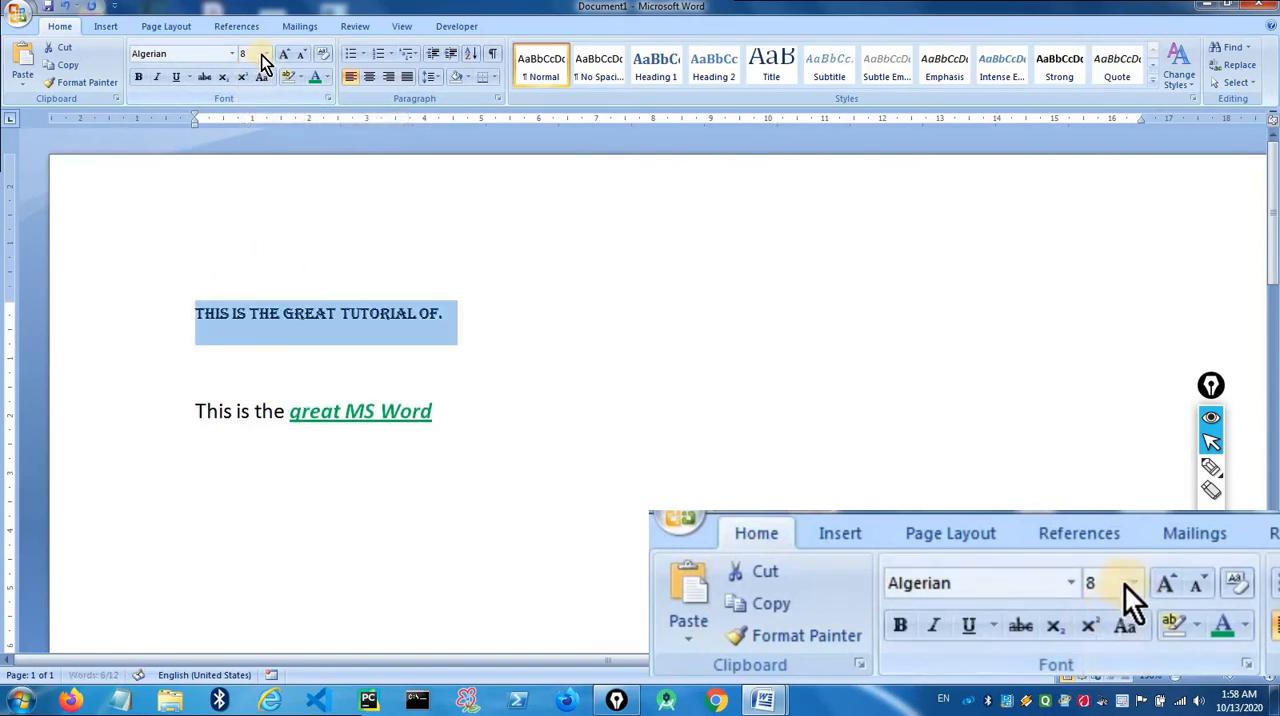
{"action": "left_click", "coordinate": [266, 55]}
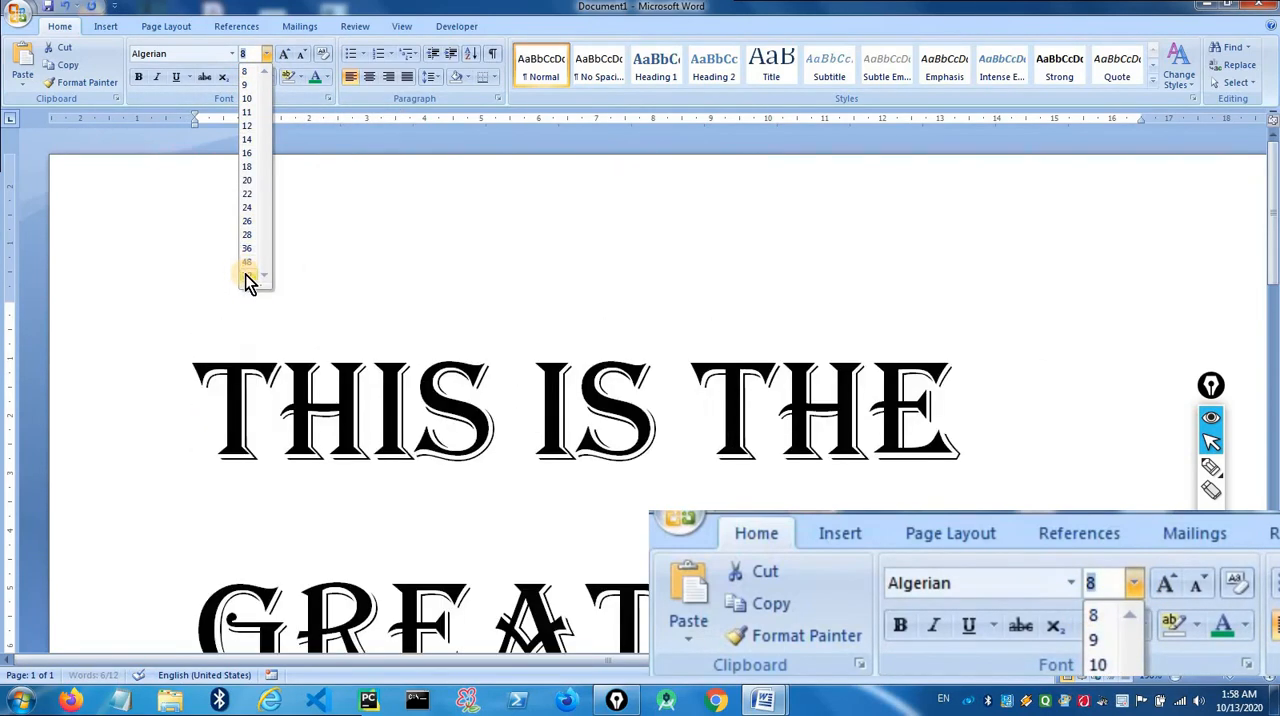
{"action": "left_click", "coordinate": [247, 276]}
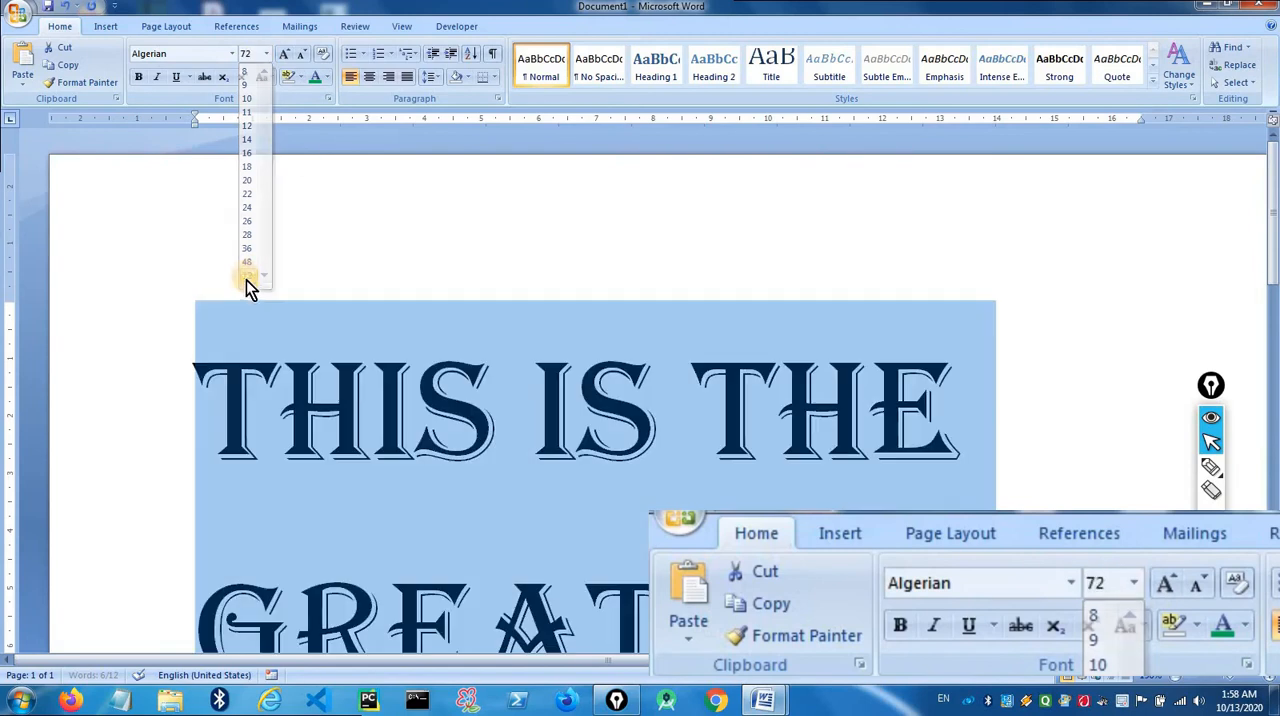
- Enter a custom font size of 200 for the first line and look over the enlarged text
{"action": "left_click", "coordinate": [266, 54]}
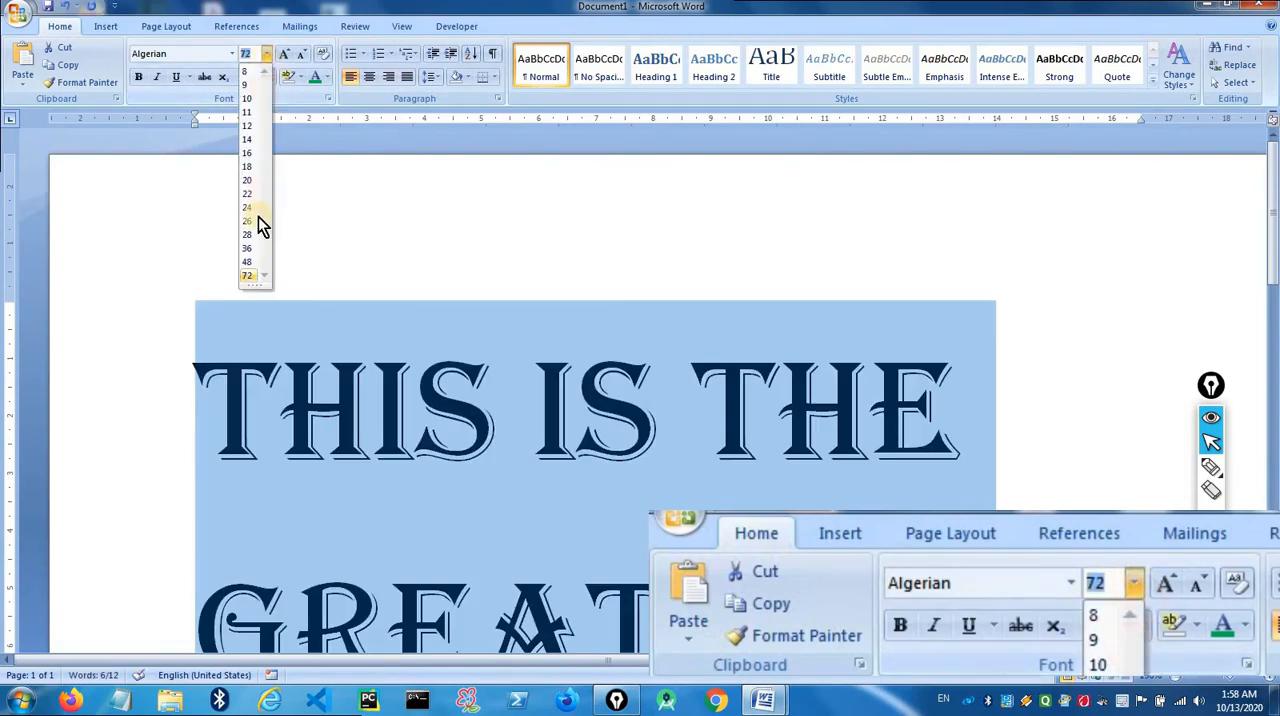
{"action": "left_click", "coordinate": [247, 52]}
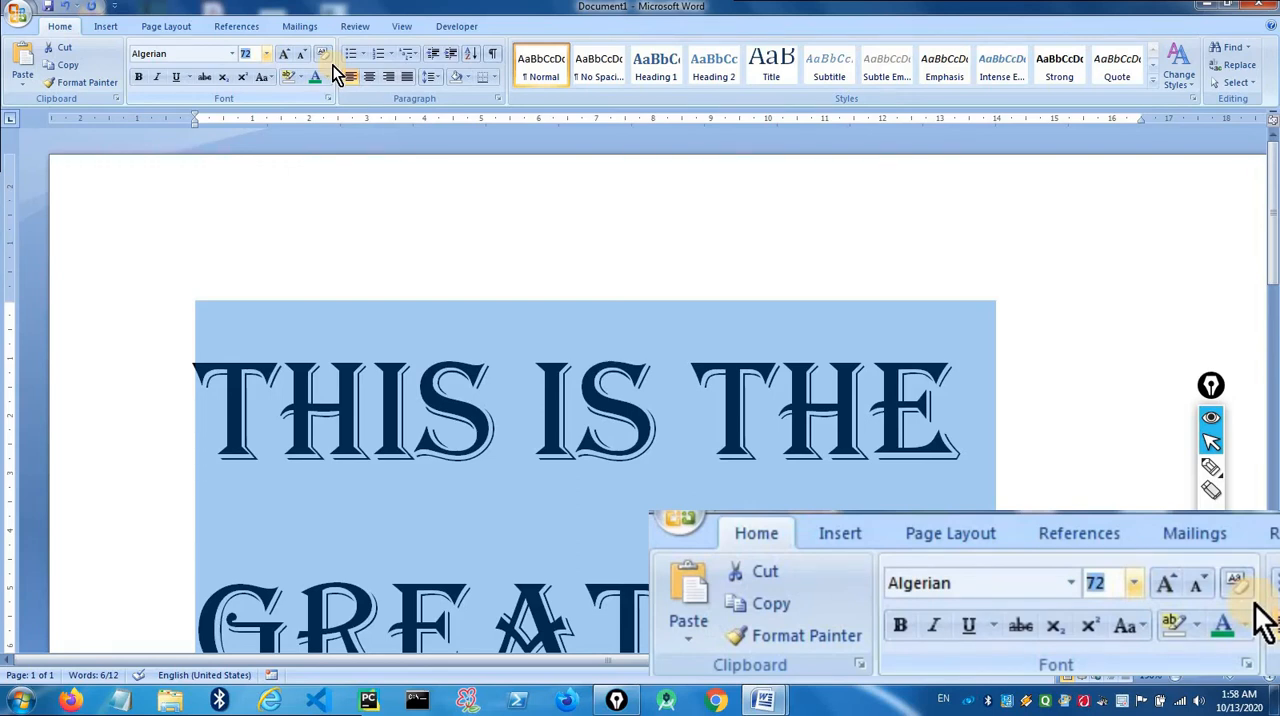
{"action": "type", "text": "200"}
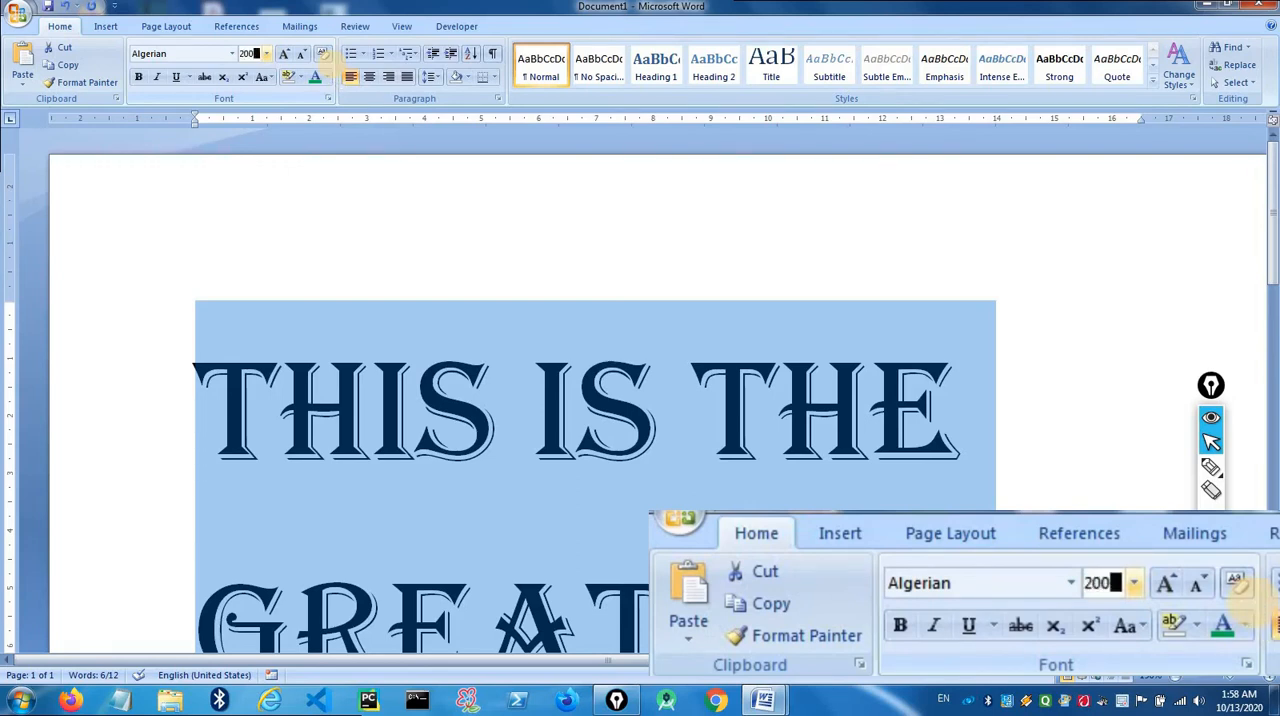
{"action": "key", "text": "Return"}
{"action": "scroll", "coordinate": [643, 299], "scroll_direction": "down", "scroll_amount": 20}
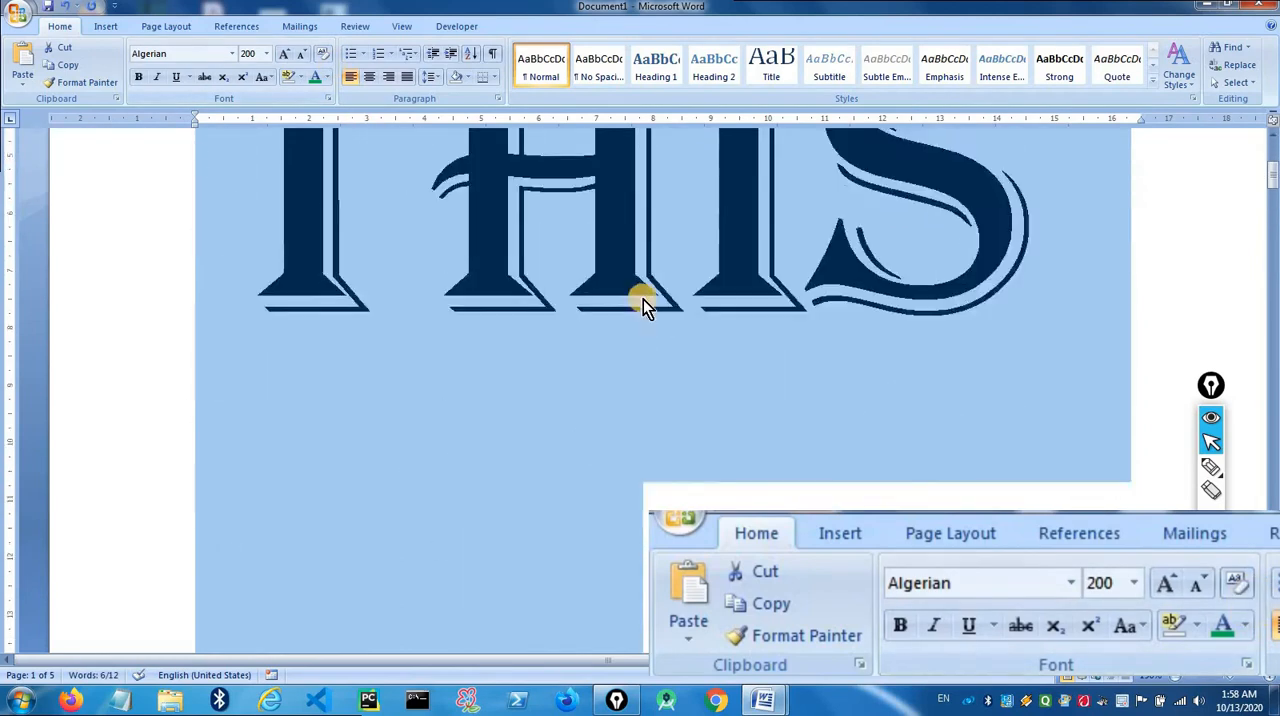
{"action": "scroll", "coordinate": [648, 311], "scroll_direction": "up", "scroll_amount": 18}
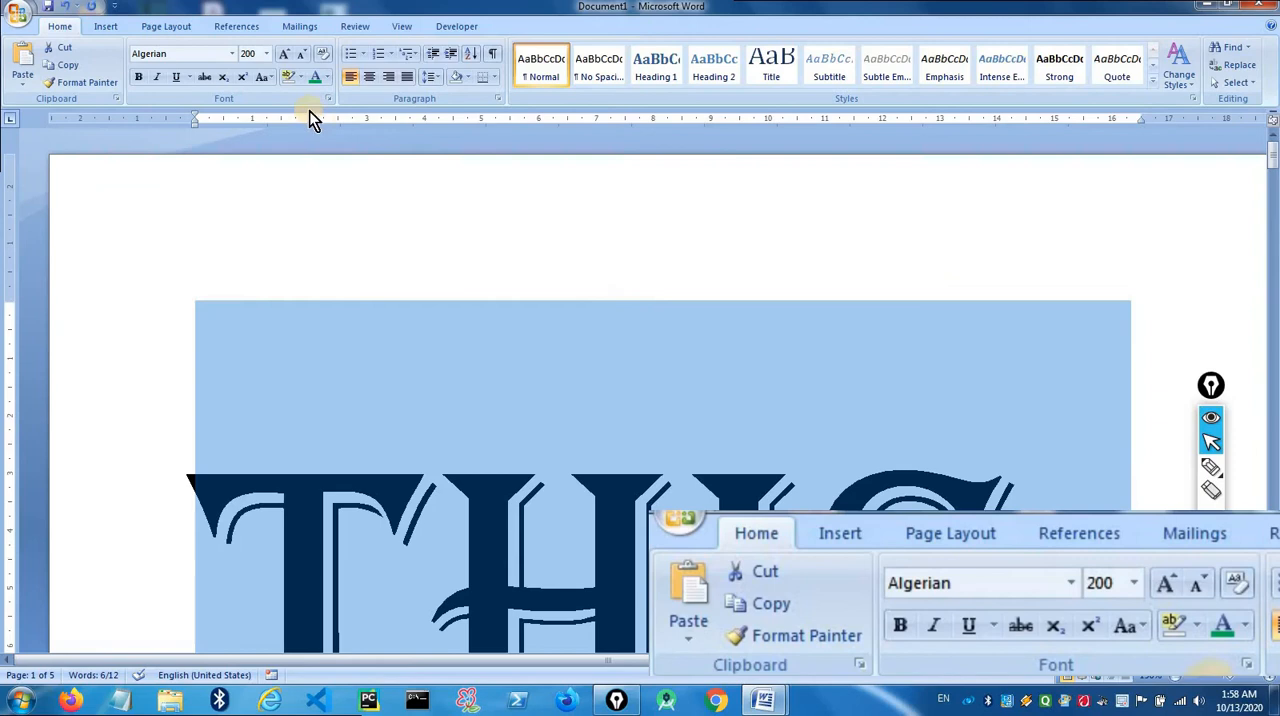
- Set the first line's font size to 10 and deselect it
{"action": "left_click", "coordinate": [265, 54]}
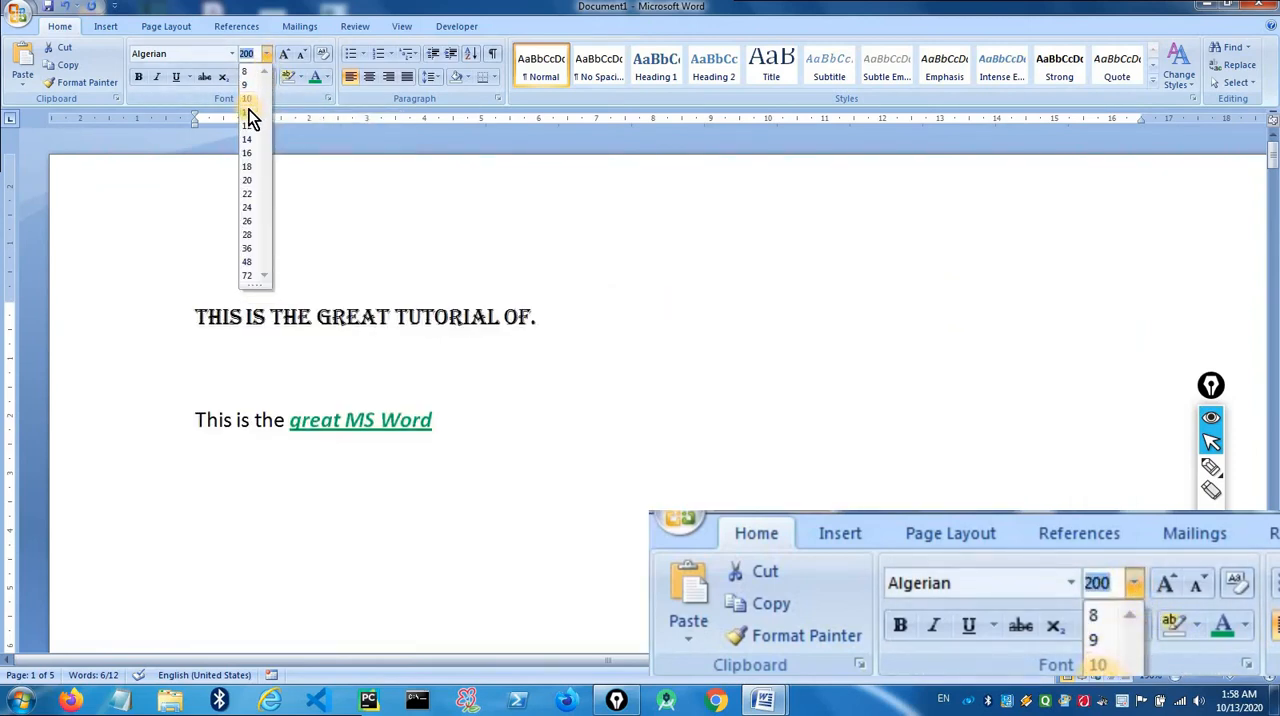
{"action": "left_click", "coordinate": [252, 97]}
{"action": "left_click", "coordinate": [537, 297]}
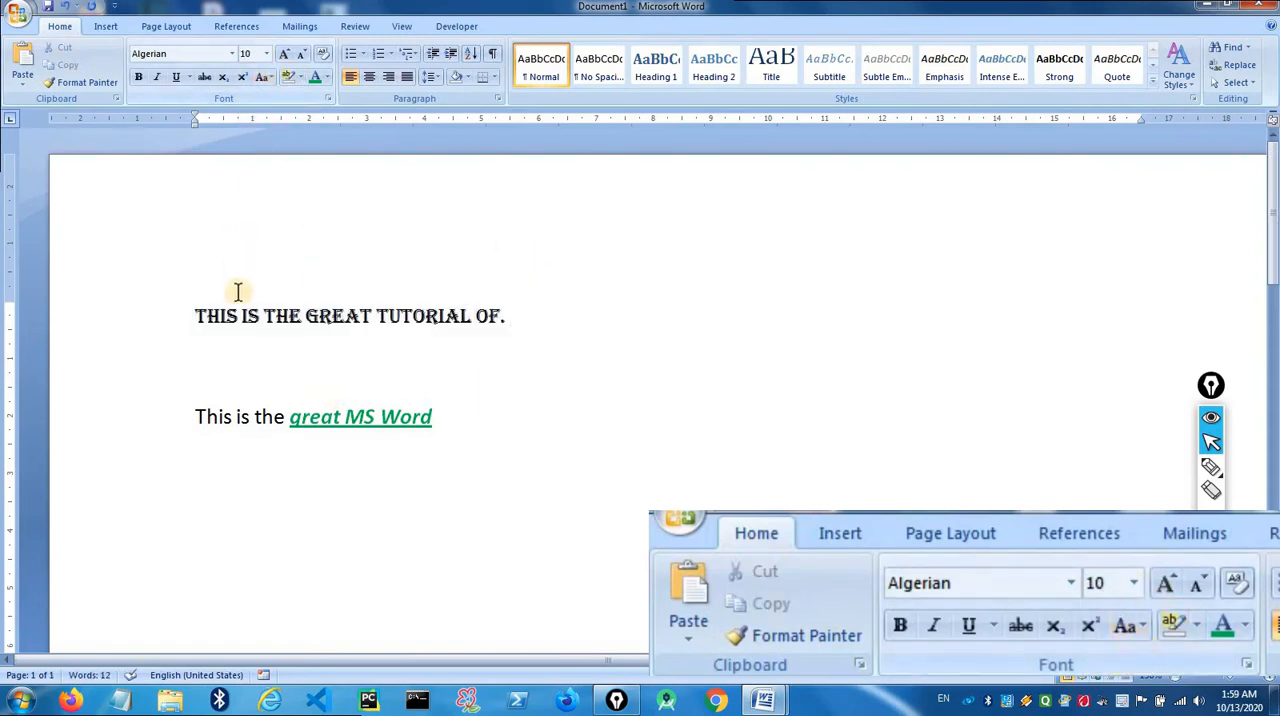
- Use Grow Font to enlarge the first line's text, without its final full stop, to size 20
{"action": "left_click_drag", "start_coordinate": [190, 310], "coordinate": [500, 317]}
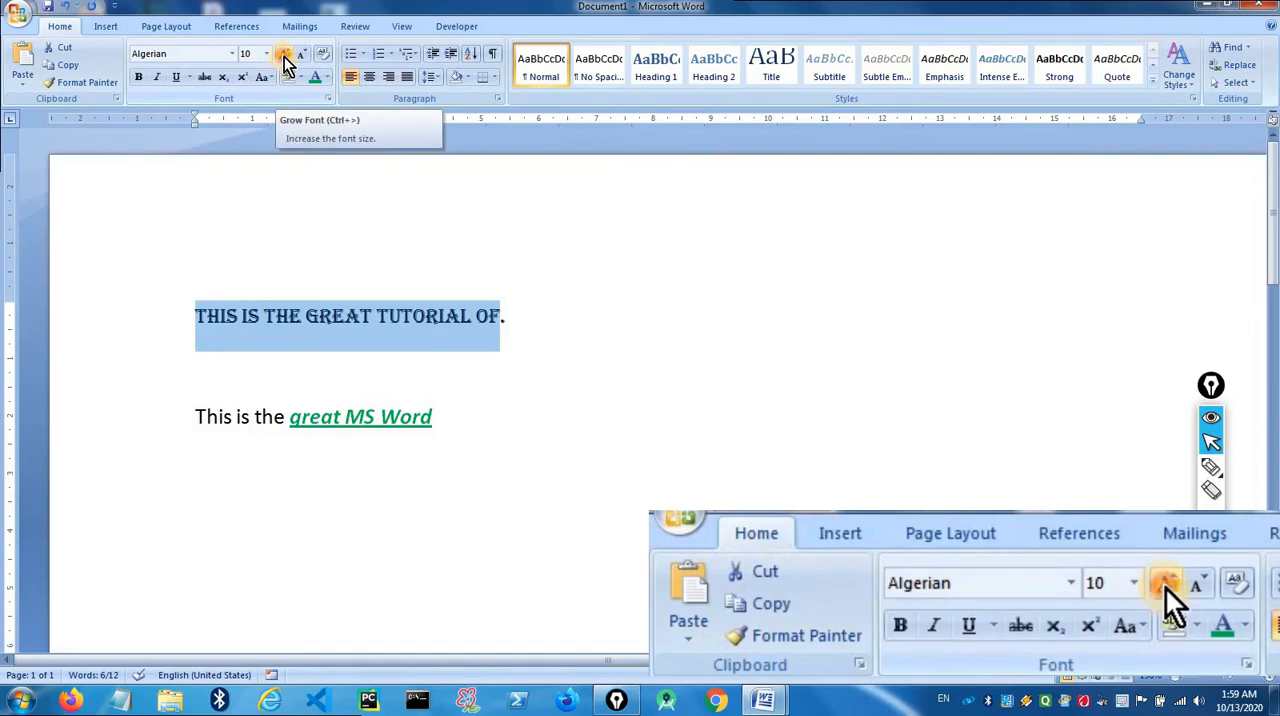
{"action": "left_click", "coordinate": [285, 56]}
{"action": "left_click", "coordinate": [285, 56]}
{"action": "left_click", "coordinate": [285, 56]}
{"action": "left_click", "coordinate": [285, 56]}
{"action": "left_click", "coordinate": [285, 56]}
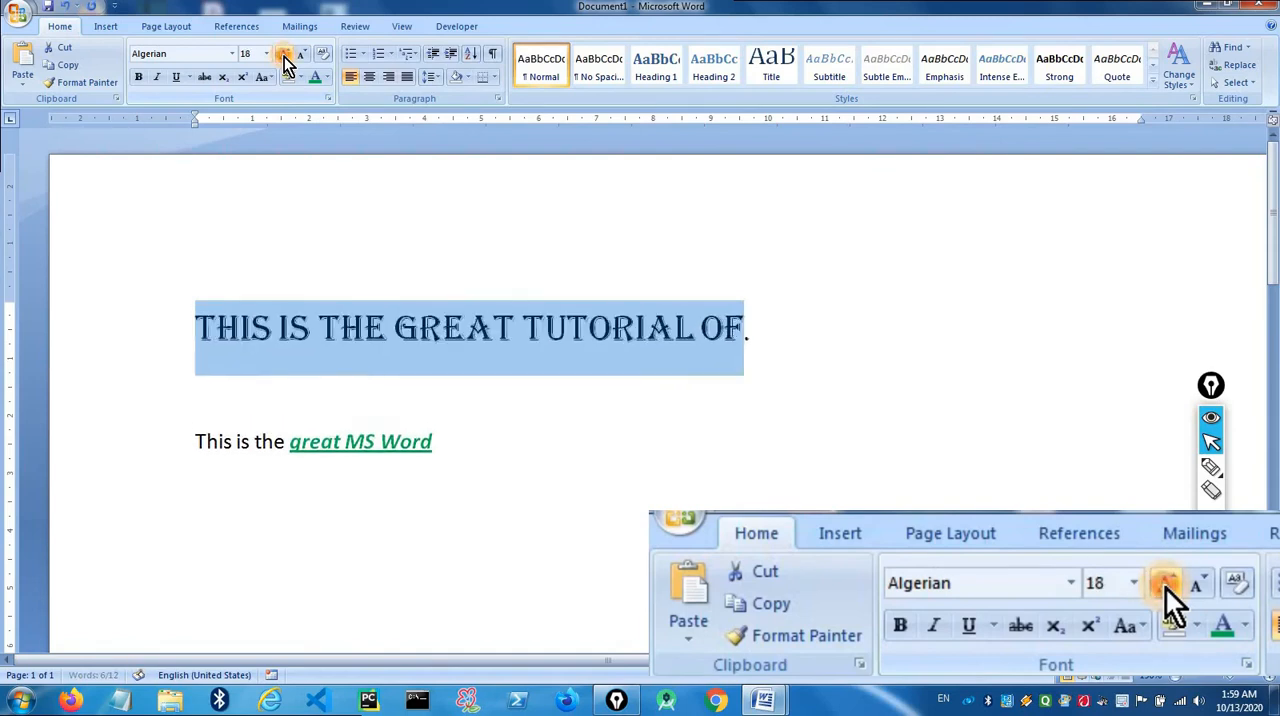
{"action": "left_click", "coordinate": [285, 56]}
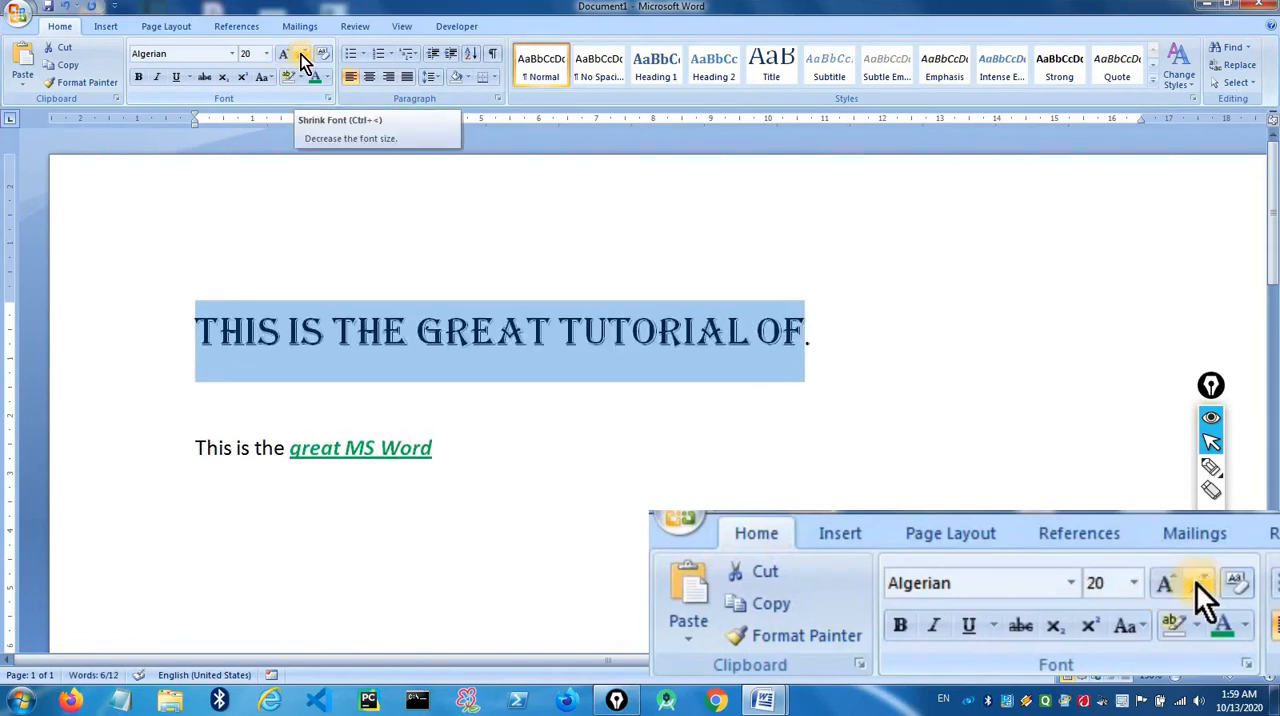
- Use Shrink Font to reduce the selected first-line text to size 10 and deselect it
{"action": "left_click", "coordinate": [302, 56]}
{"action": "left_click", "coordinate": [302, 56]}
{"action": "left_click", "coordinate": [302, 56]}
{"action": "left_click", "coordinate": [302, 56]}
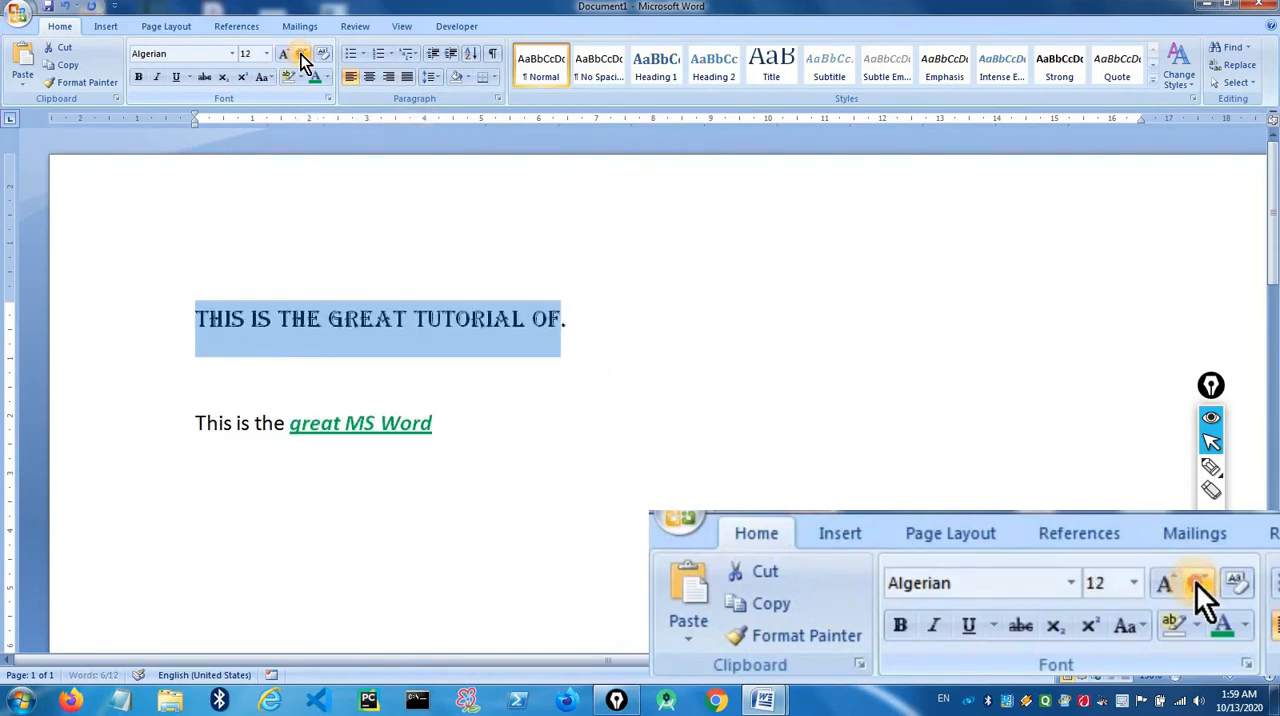
{"action": "left_click", "coordinate": [302, 56]}
{"action": "left_click", "coordinate": [302, 56]}
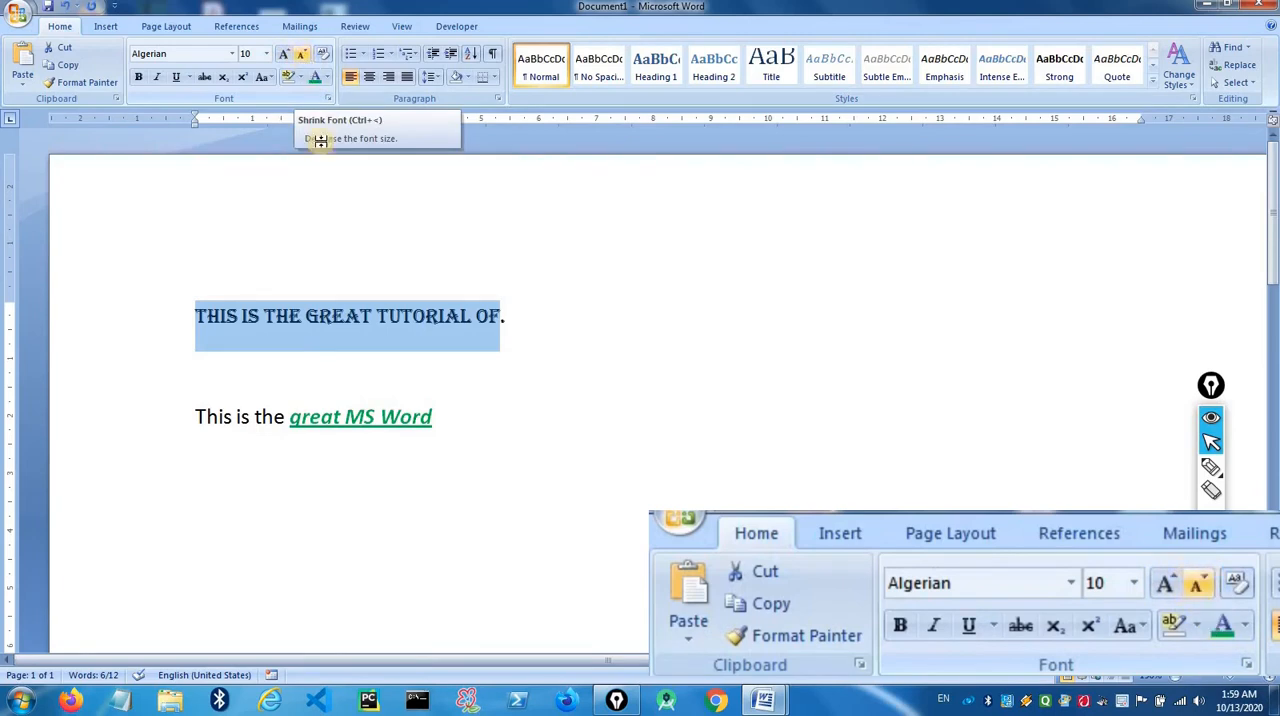
{"action": "left_click", "coordinate": [528, 328]}
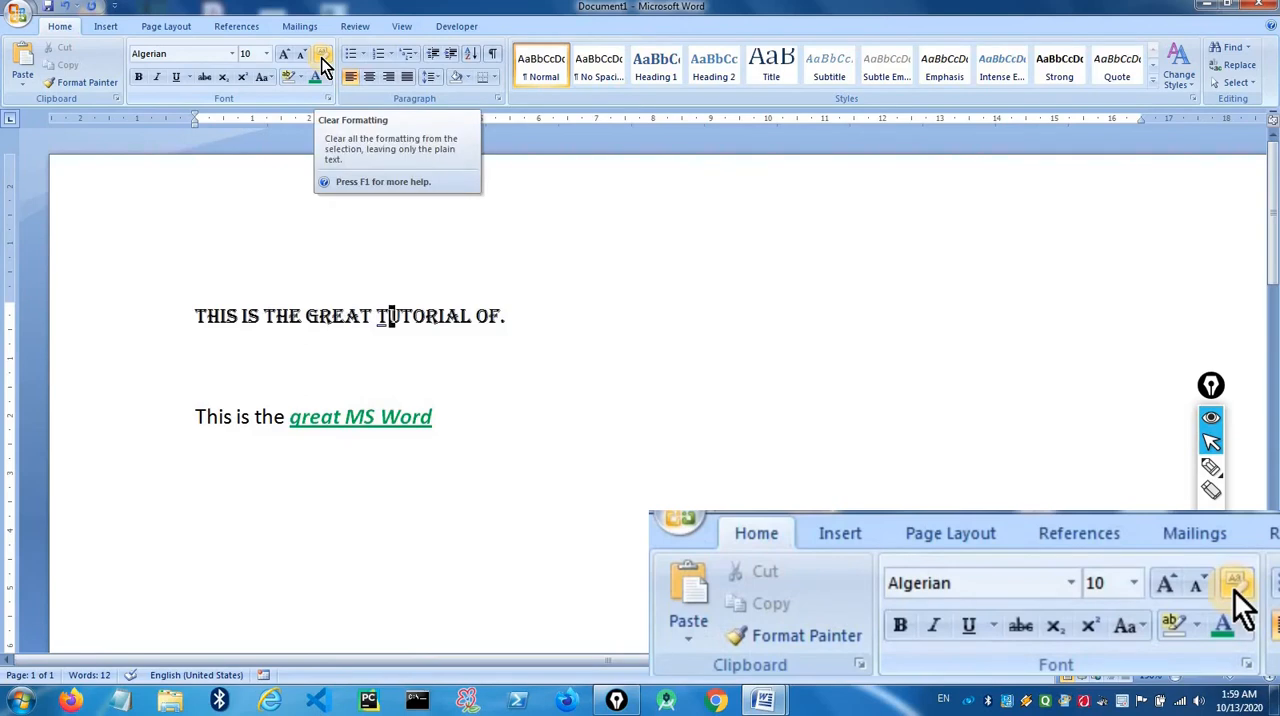
- Clear all formatting from "great MS Word" in the lower line
{"action": "left_click_drag", "start_coordinate": [289, 421], "coordinate": [432, 421]}
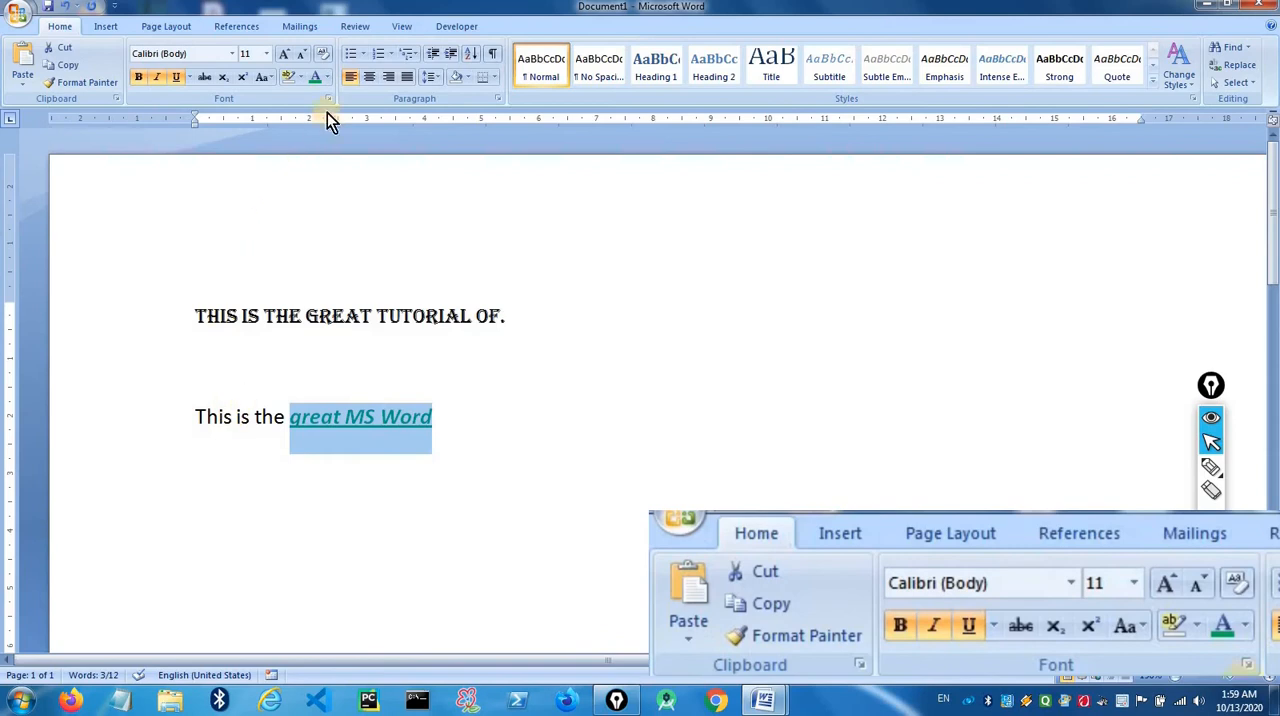
{"action": "left_click", "coordinate": [421, 338]}
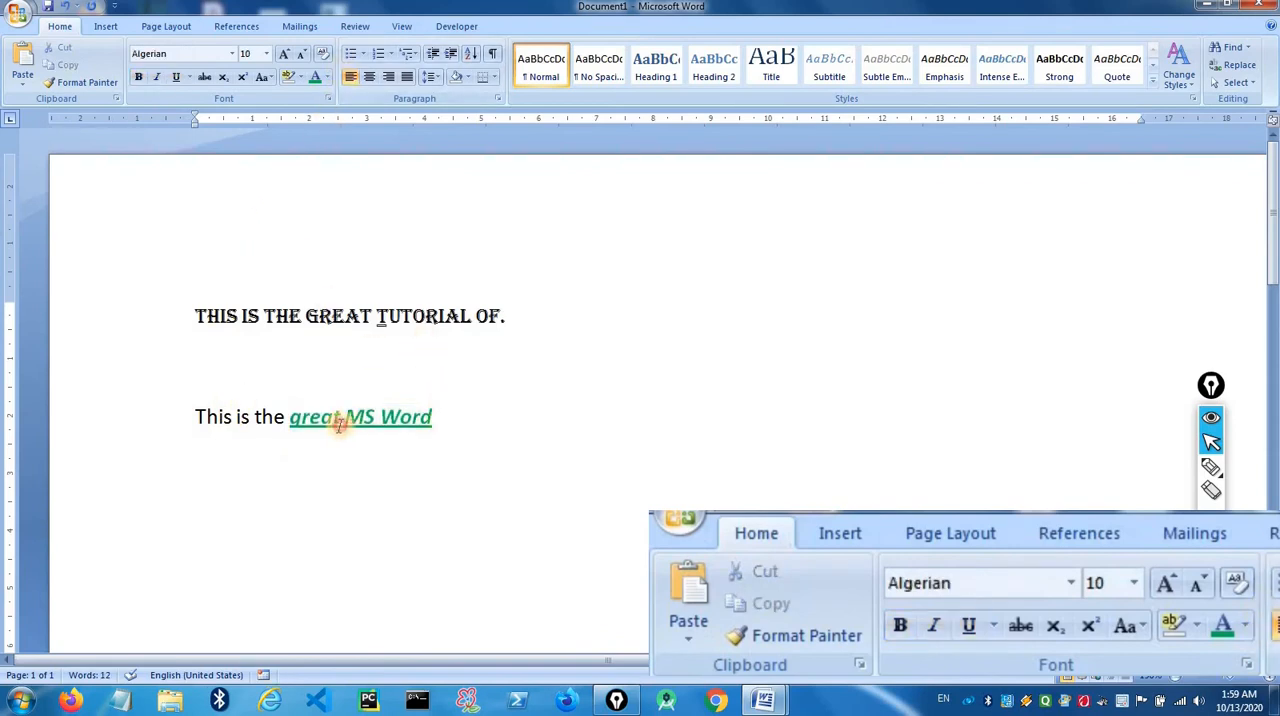
{"action": "left_click_drag", "start_coordinate": [432, 425], "coordinate": [298, 426]}
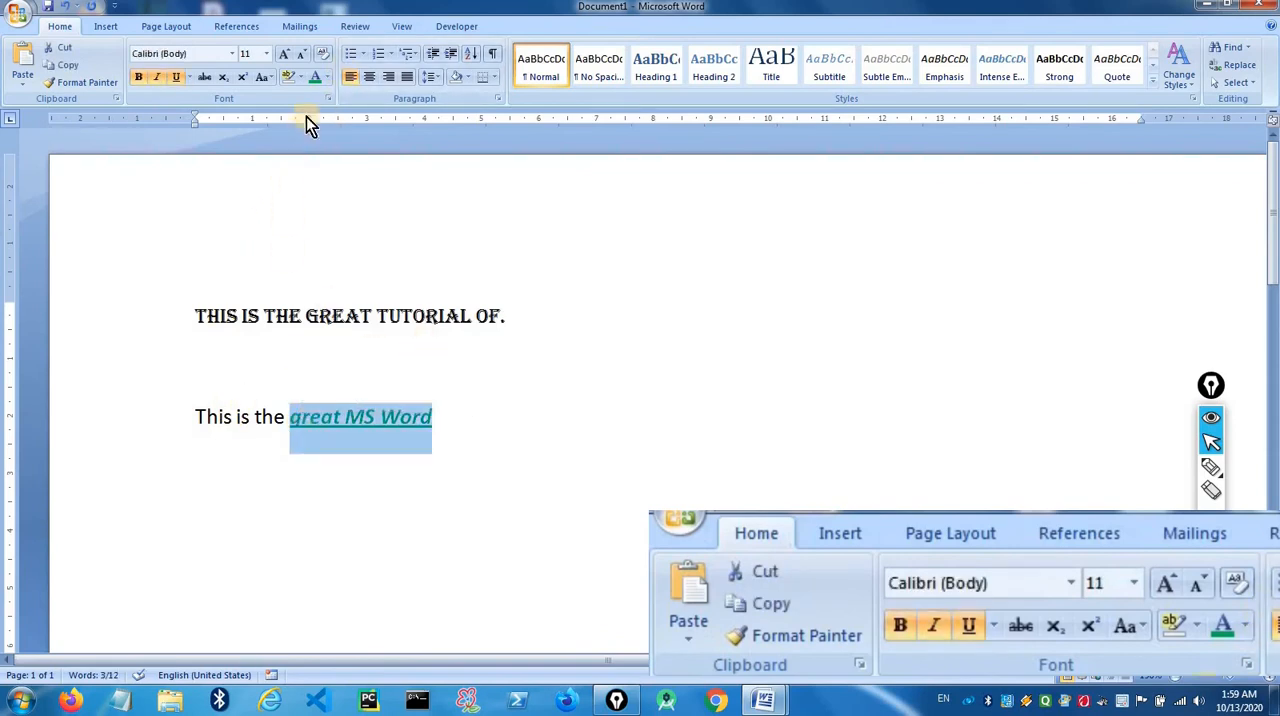
{"action": "left_click", "coordinate": [321, 56]}
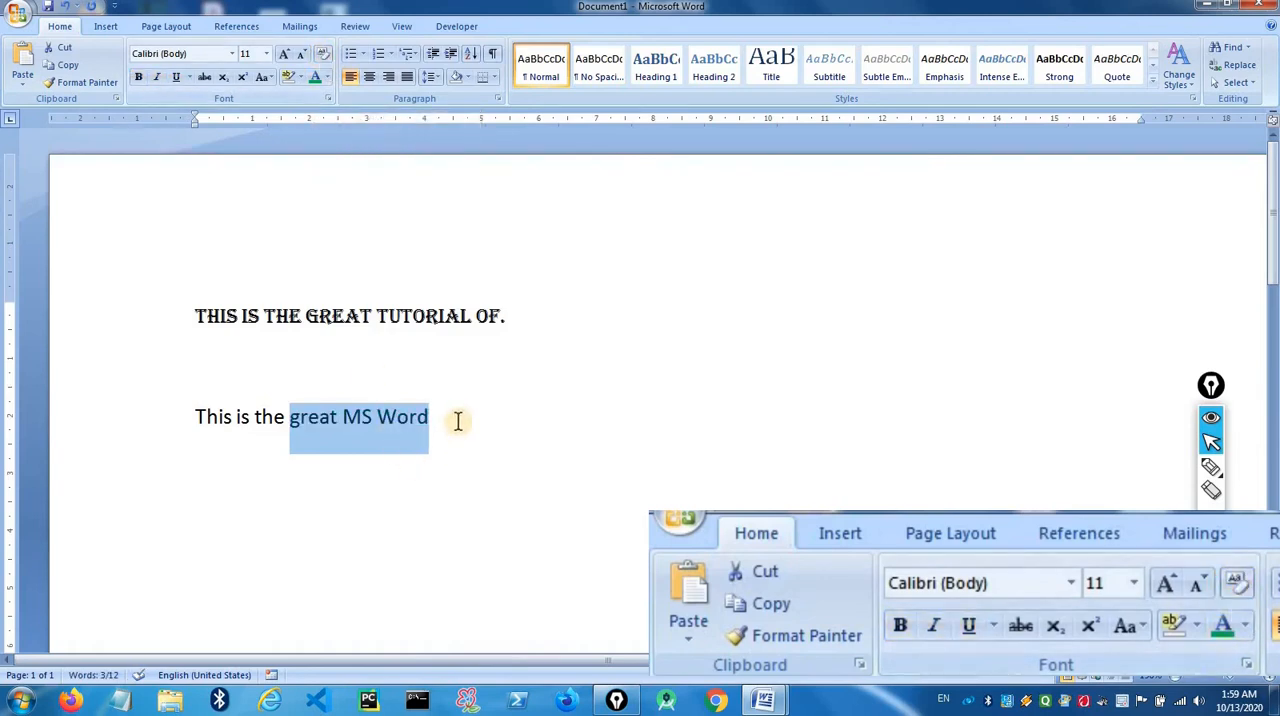
{"action": "left_click_drag", "start_coordinate": [454, 421], "coordinate": [205, 421]}
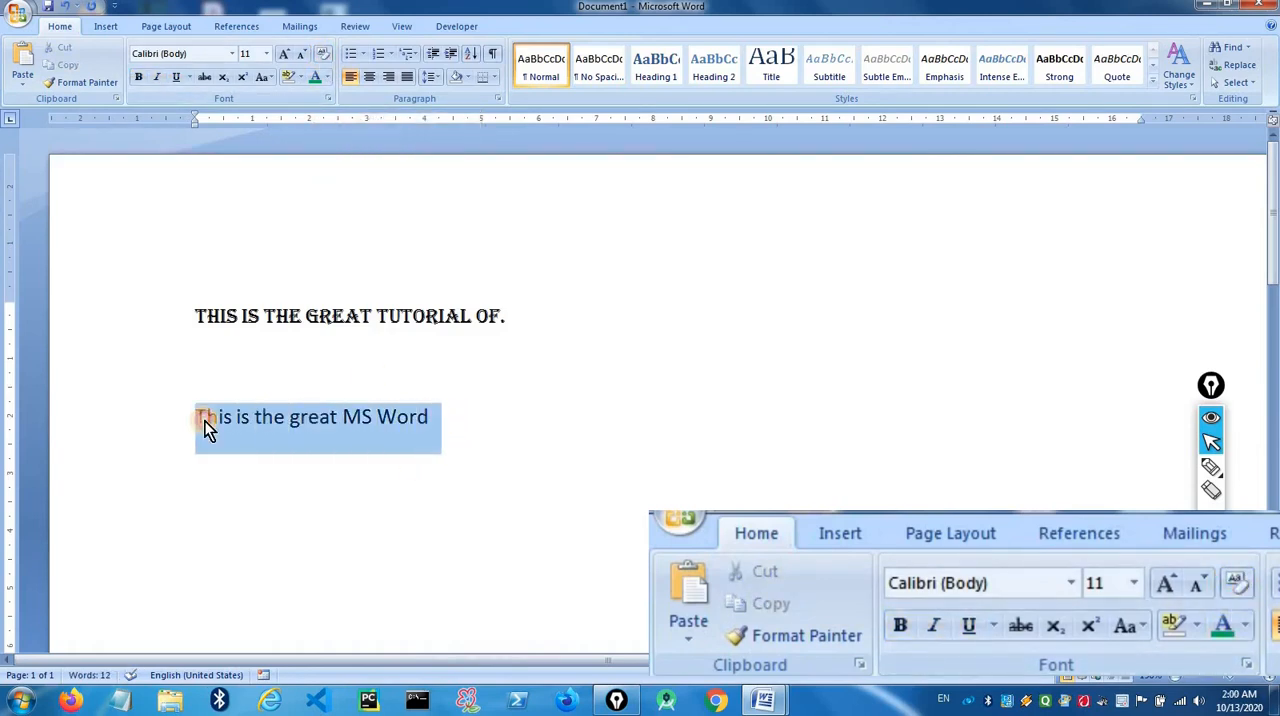
{"action": "left_click", "coordinate": [463, 423]}
- Format "great tutorial" in the first line with red font colour, bold, italic and underline
{"action": "left_click_drag", "start_coordinate": [437, 314], "coordinate": [305, 316]}
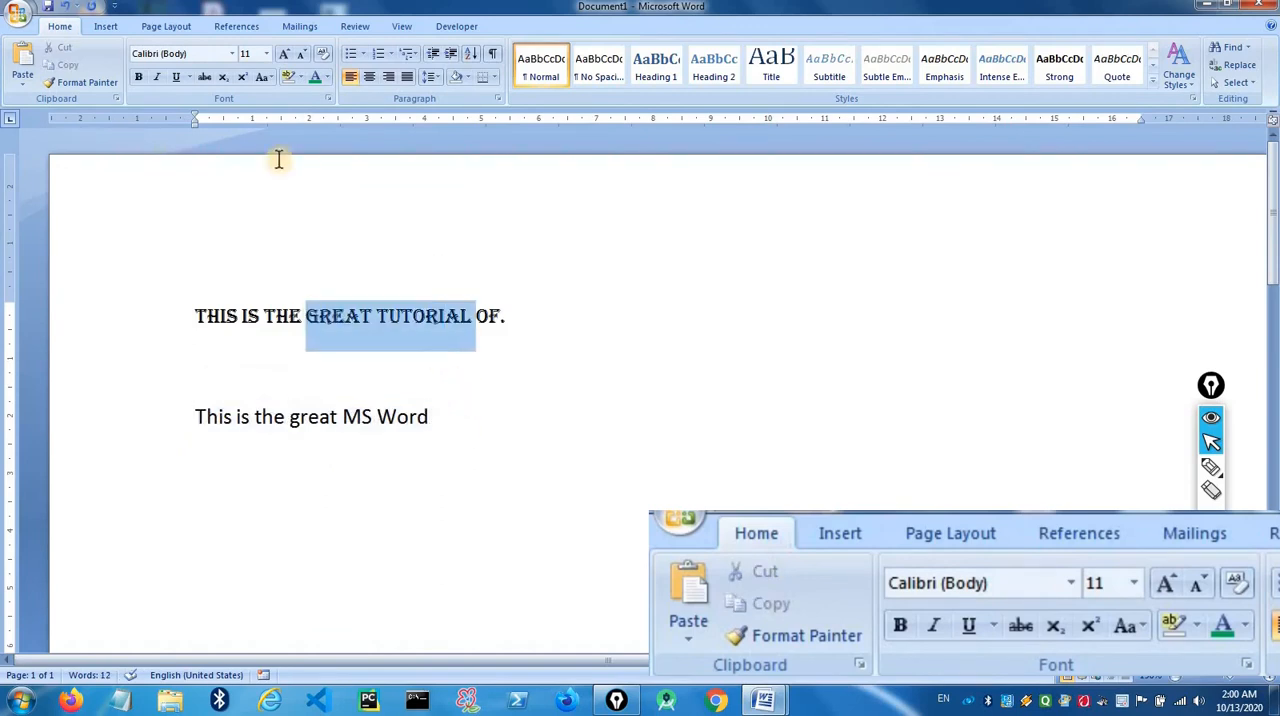
{"action": "left_click", "coordinate": [326, 78]}
{"action": "left_click", "coordinate": [328, 218]}
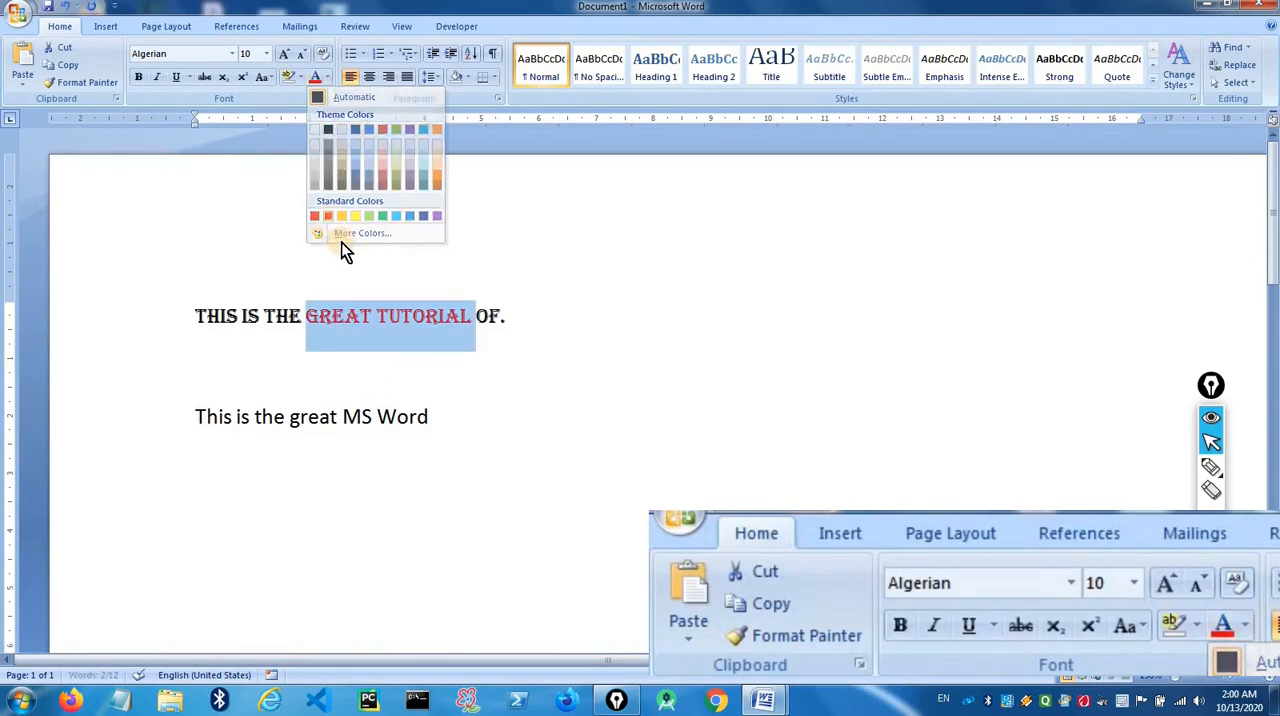
{"action": "left_click", "coordinate": [139, 77]}
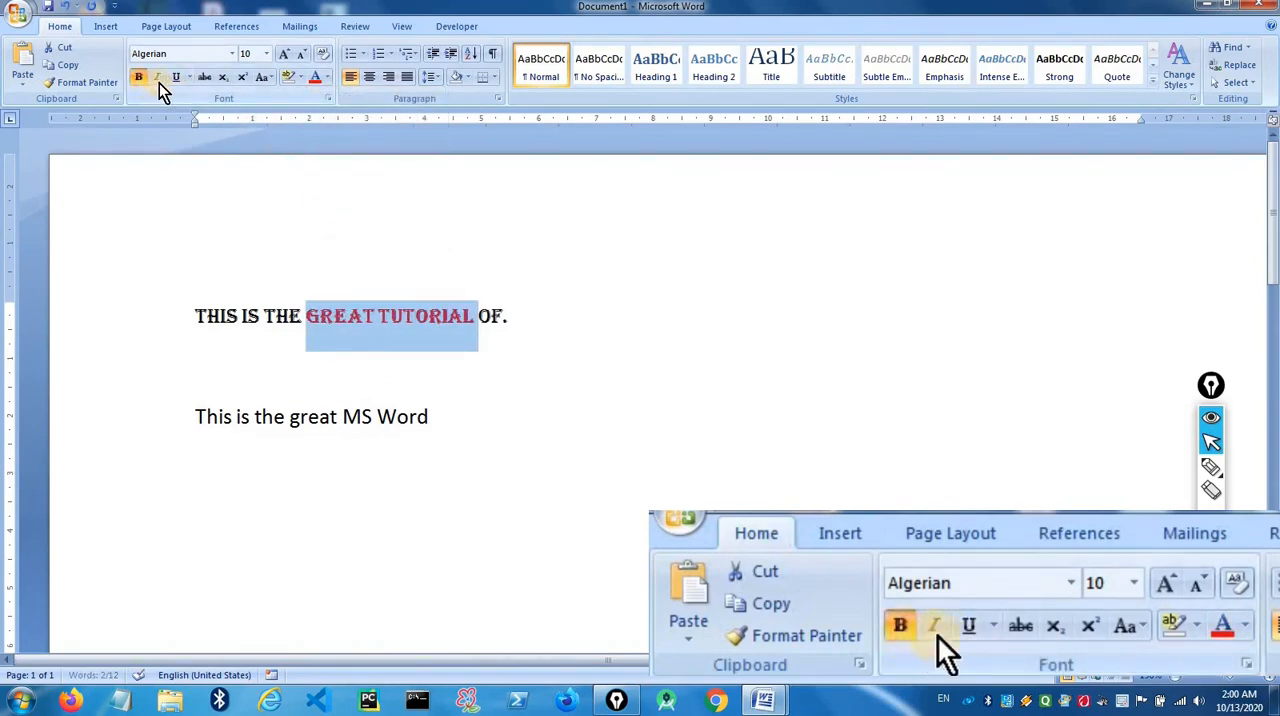
{"action": "left_click", "coordinate": [157, 77]}
{"action": "left_click", "coordinate": [175, 77]}
{"action": "left_click", "coordinate": [418, 385]}
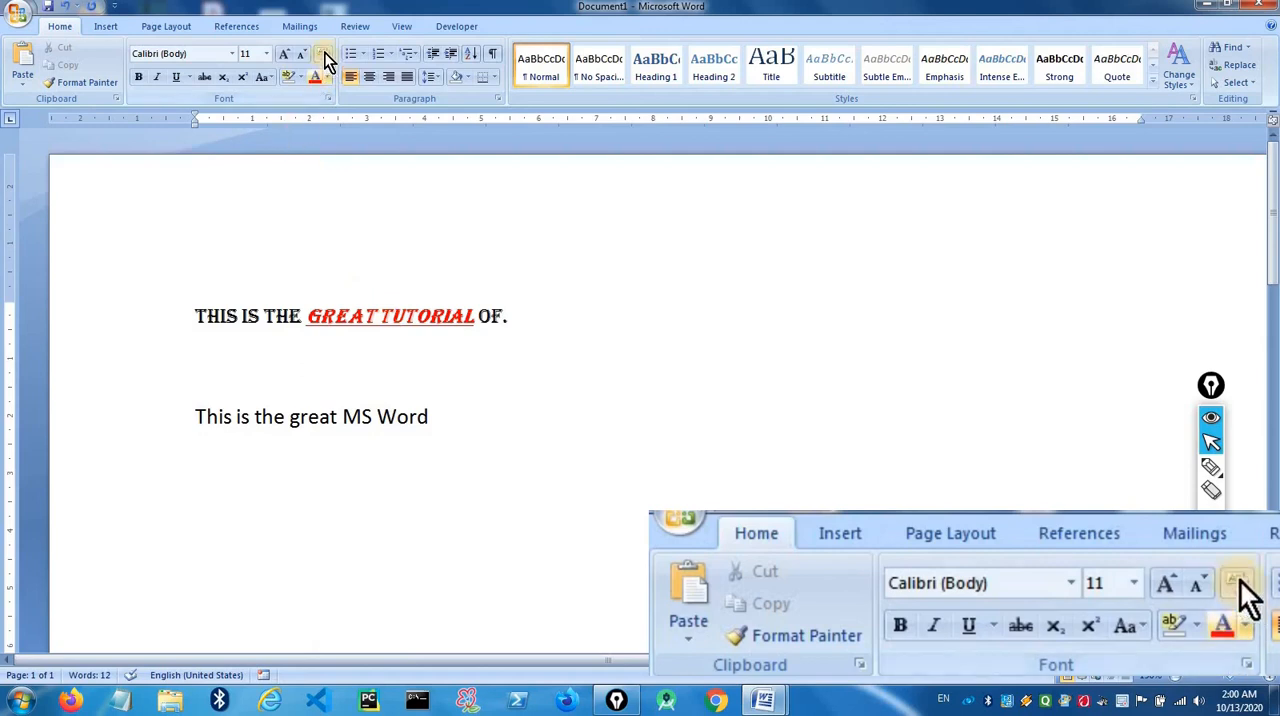
- Clear all formatting from "great tutorial", and from the whole first line as well
{"action": "left_click_drag", "start_coordinate": [477, 312], "coordinate": [306, 314]}
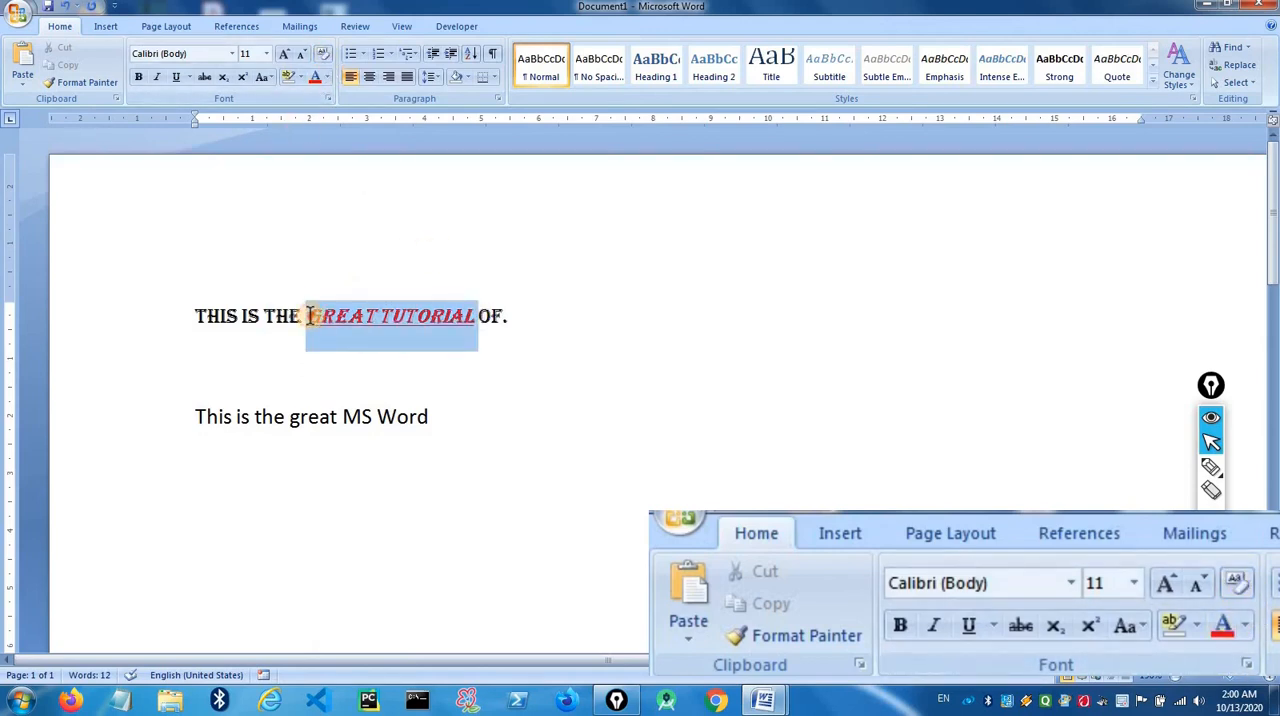
{"action": "left_click", "coordinate": [323, 60]}
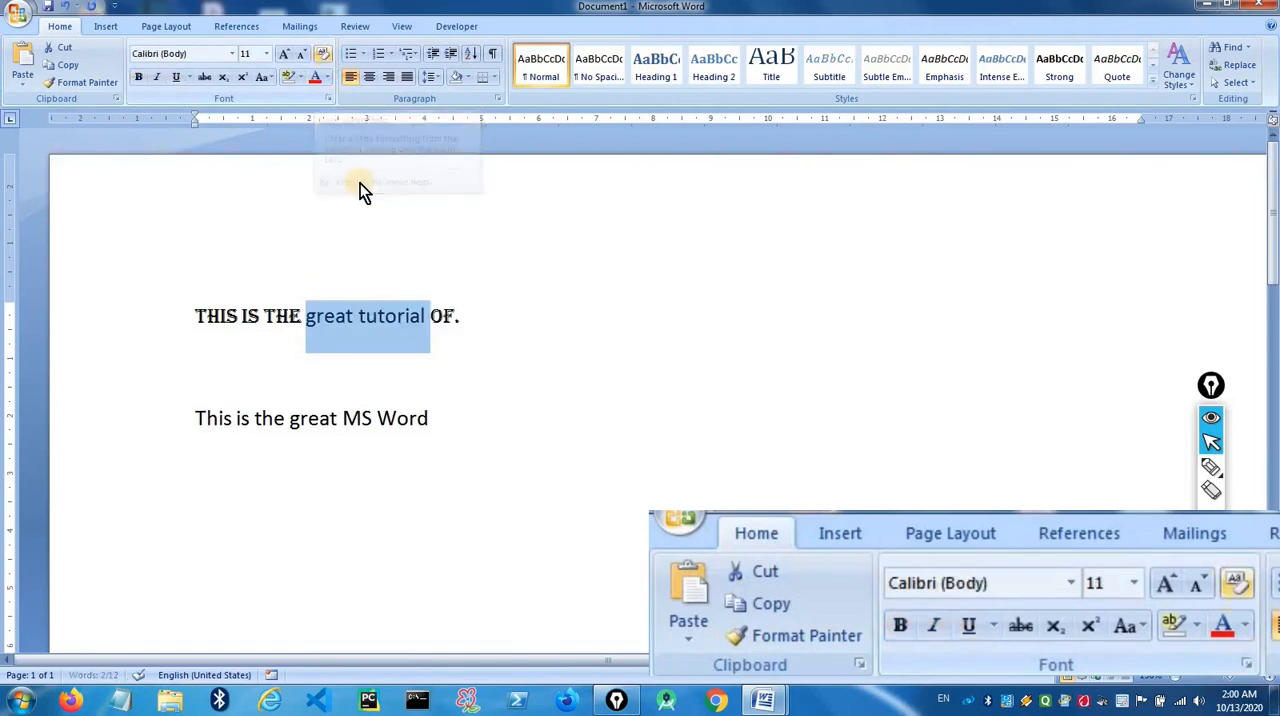
{"action": "left_click", "coordinate": [508, 322]}
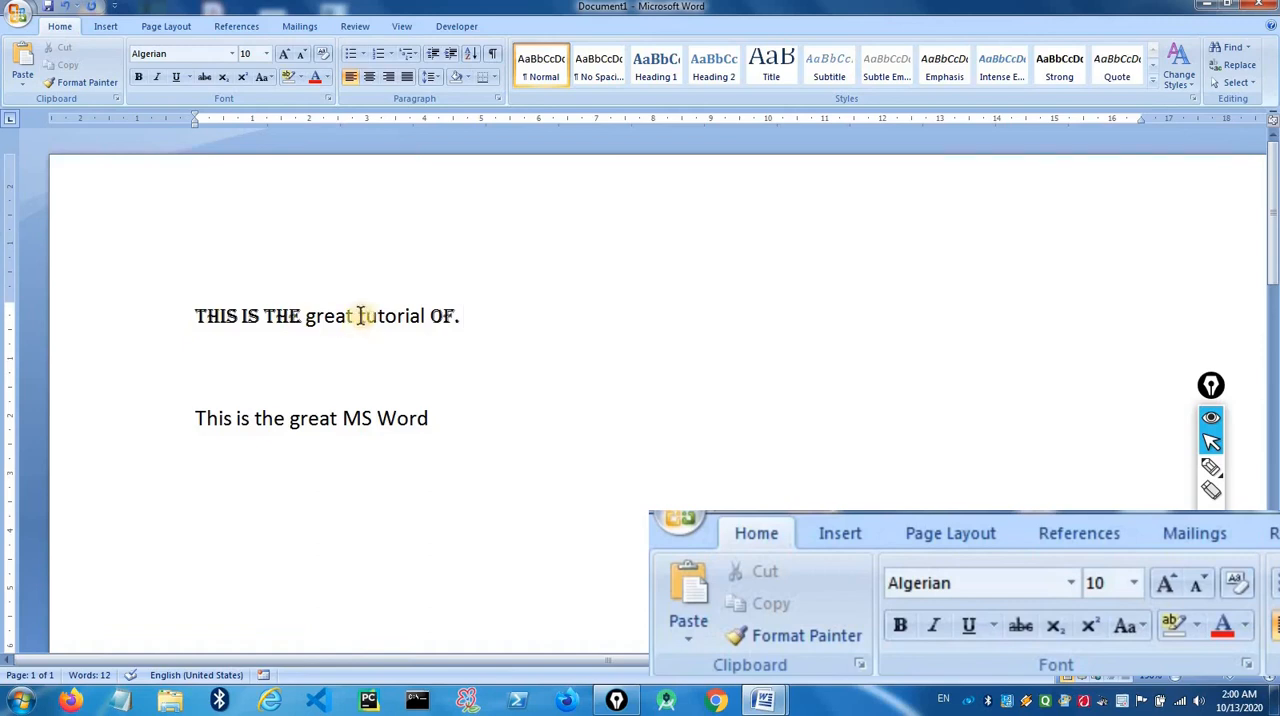
{"action": "left_click_drag", "start_coordinate": [310, 320], "coordinate": [192, 310]}
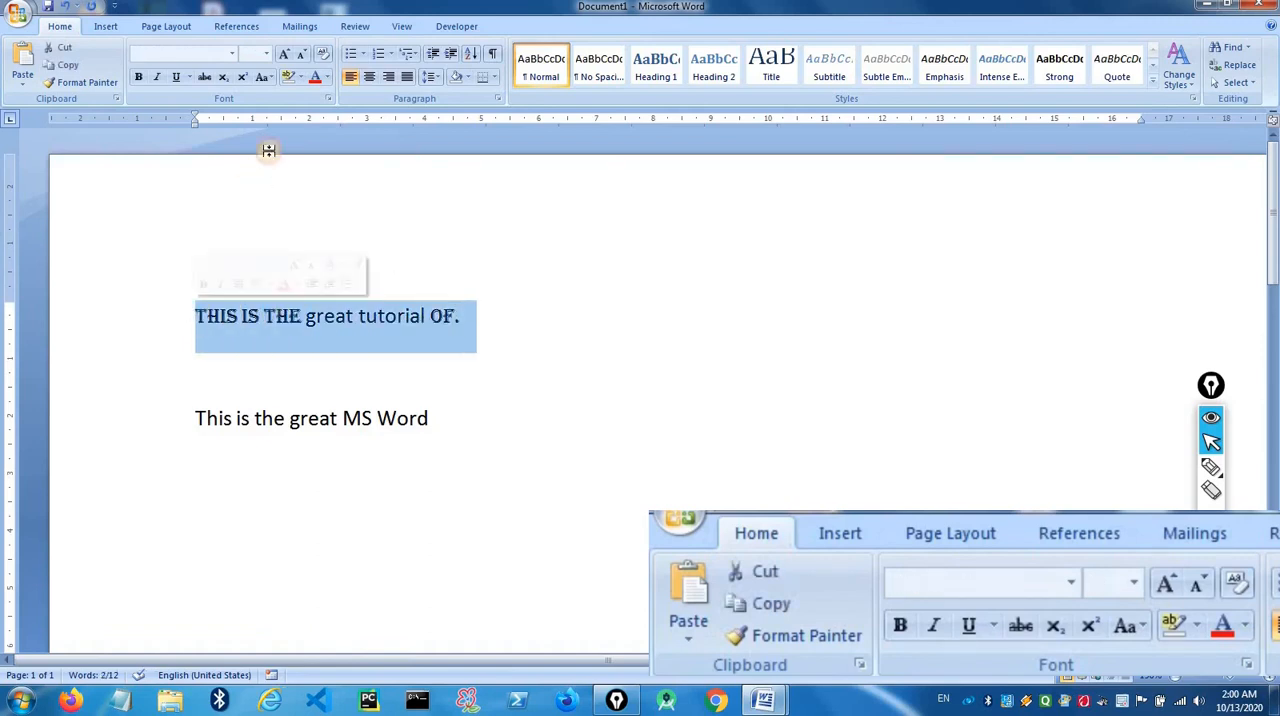
{"action": "left_click", "coordinate": [321, 53]}
{"action": "left_click", "coordinate": [430, 320]}
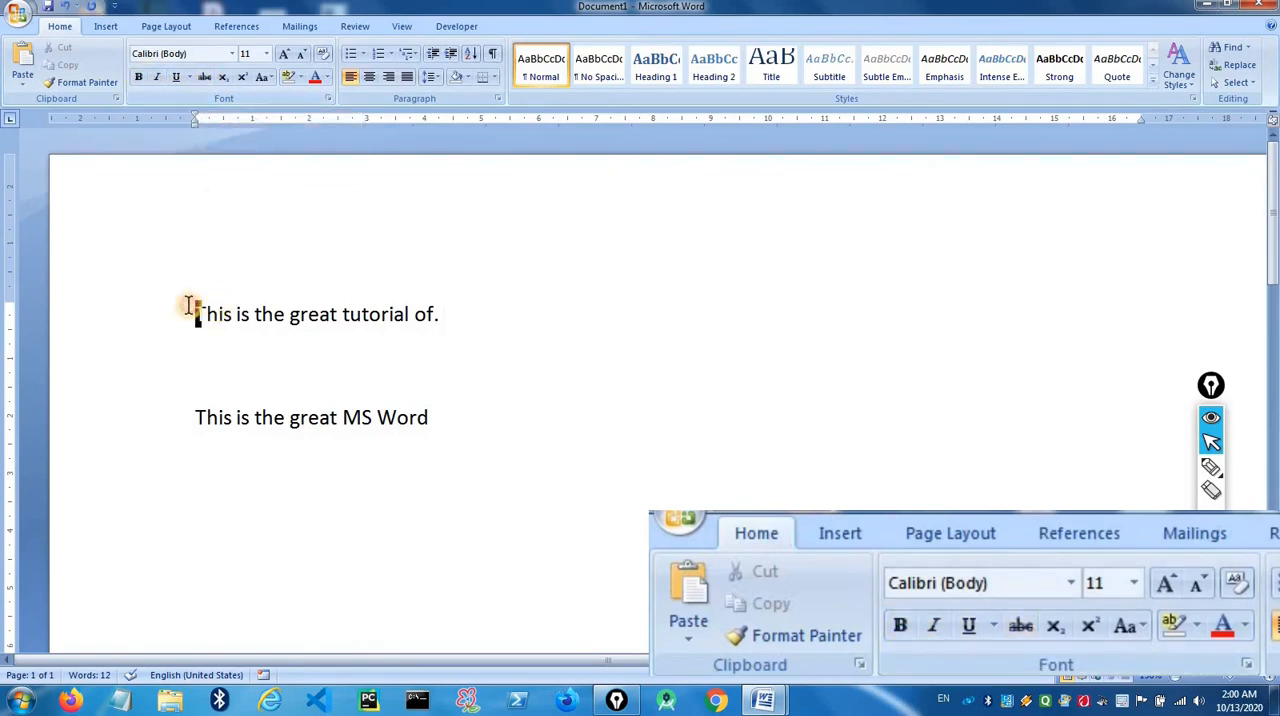
- Apply strikethrough to the whole first line and remove it again
{"action": "left_click_drag", "start_coordinate": [188, 305], "coordinate": [452, 305]}
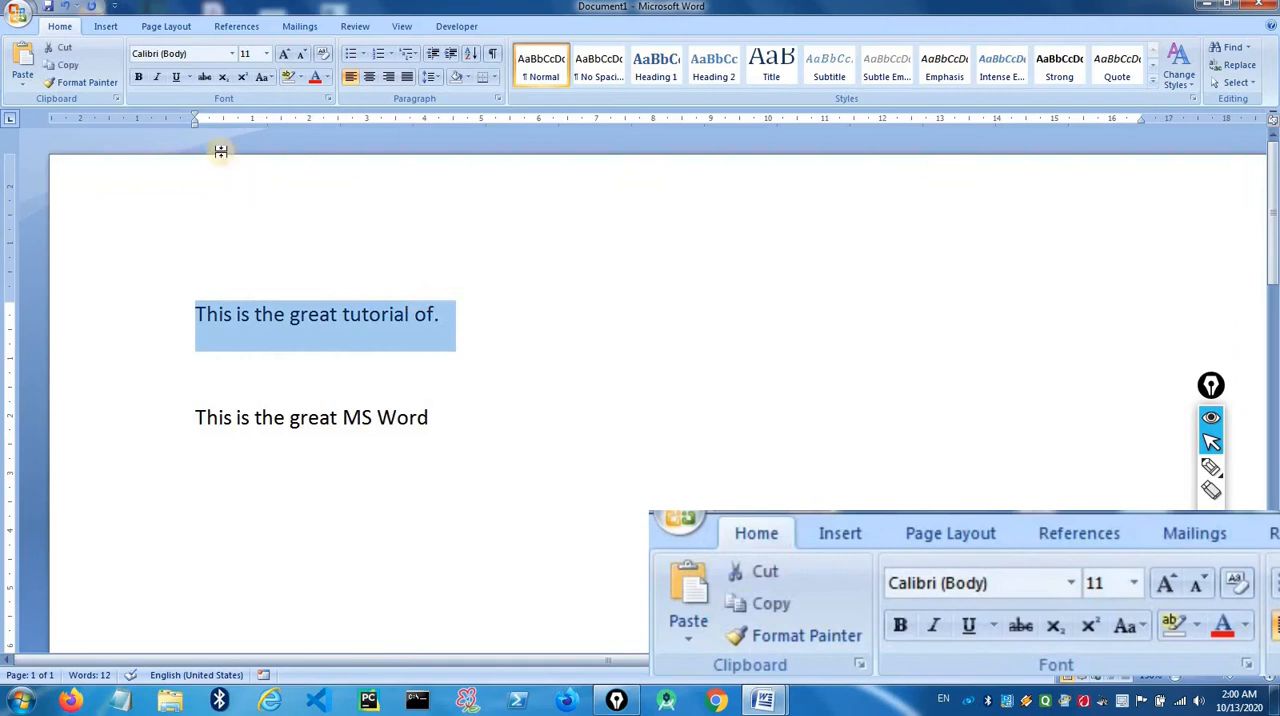
{"action": "left_click", "coordinate": [202, 77]}
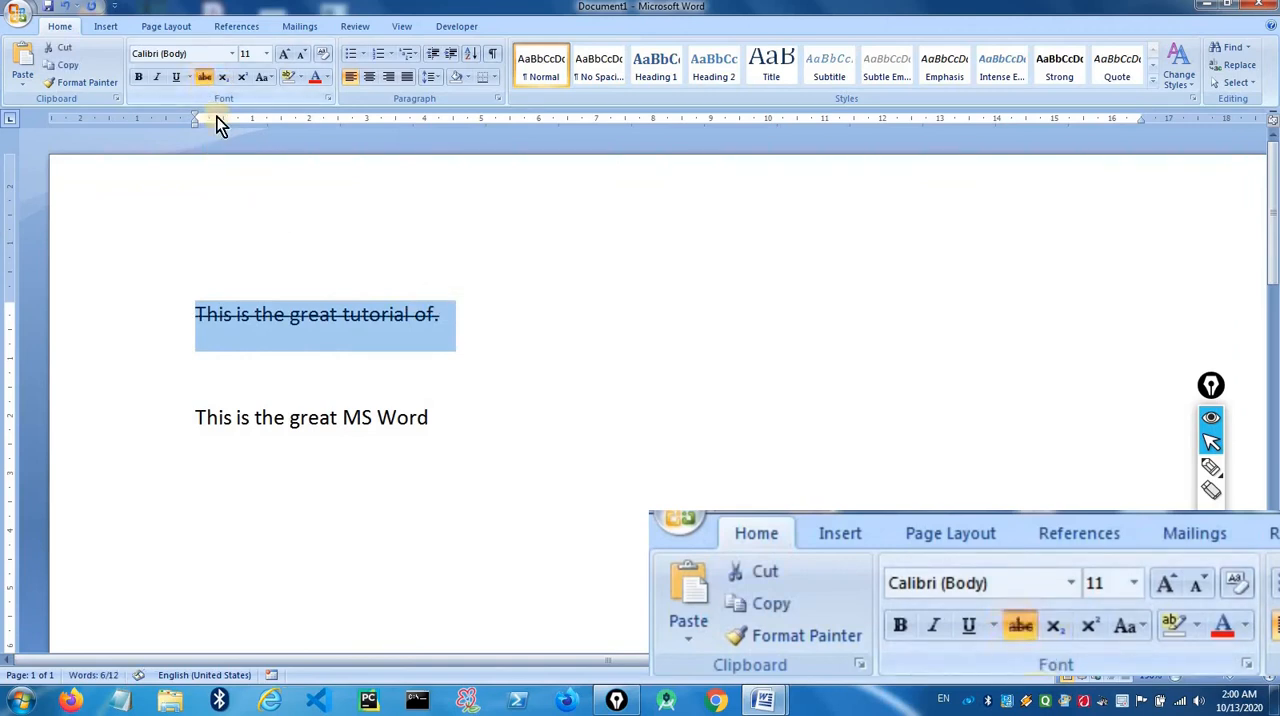
{"action": "left_click", "coordinate": [468, 352]}
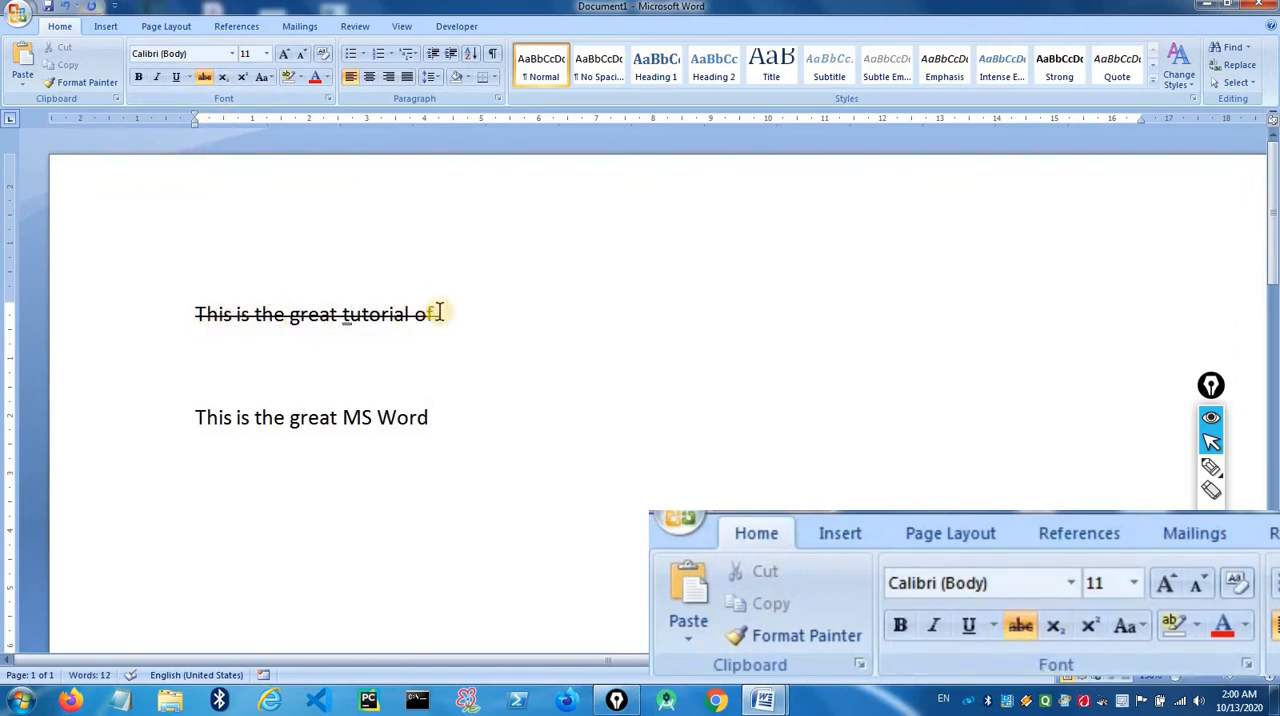
{"action": "left_click_drag", "start_coordinate": [449, 314], "coordinate": [190, 316]}
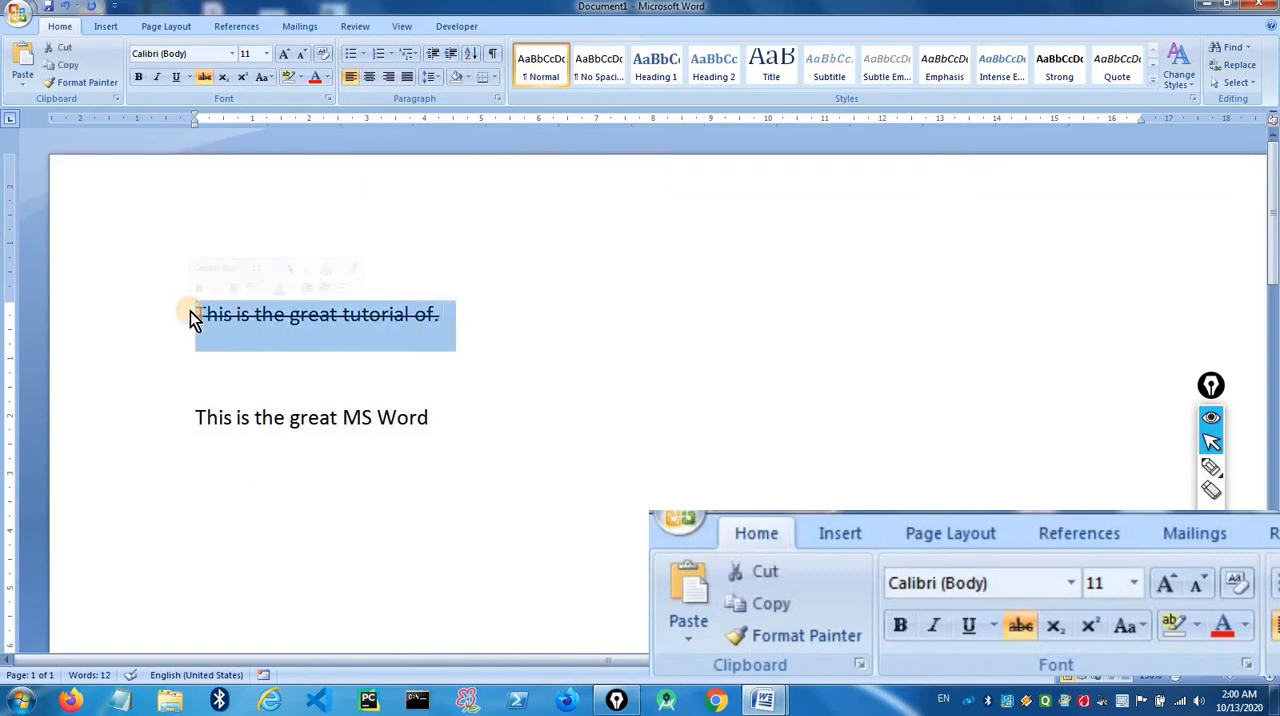
{"action": "left_click", "coordinate": [204, 78]}
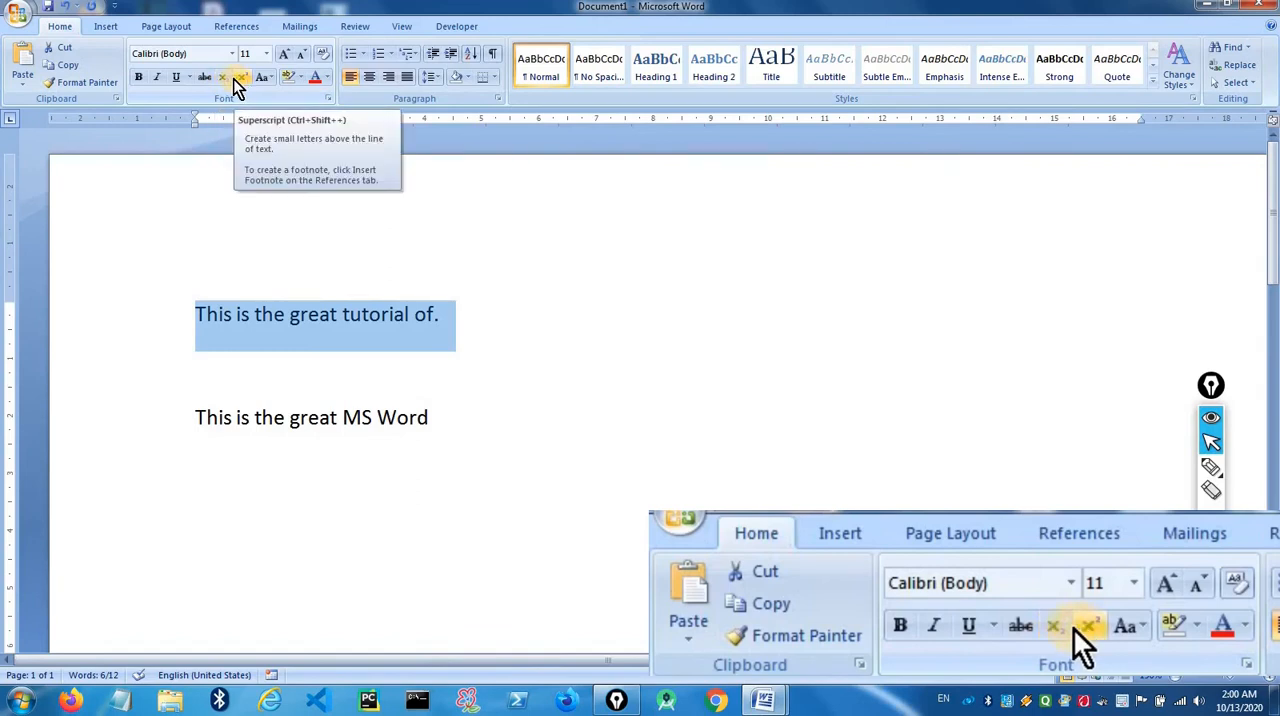
- Enter H2O on the empty line between the two sentences and make its 2 subscript
{"action": "left_click", "coordinate": [474, 337]}
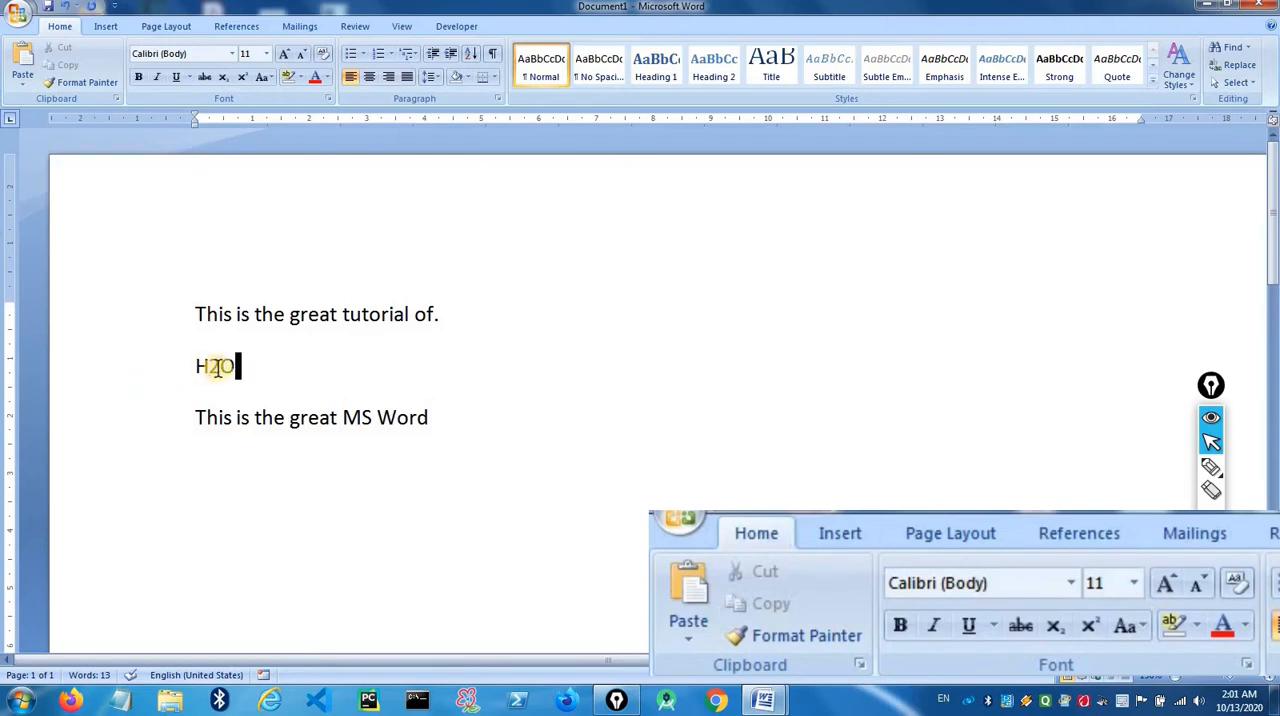
{"action": "left_click_drag", "start_coordinate": [218, 367], "coordinate": [207, 368]}
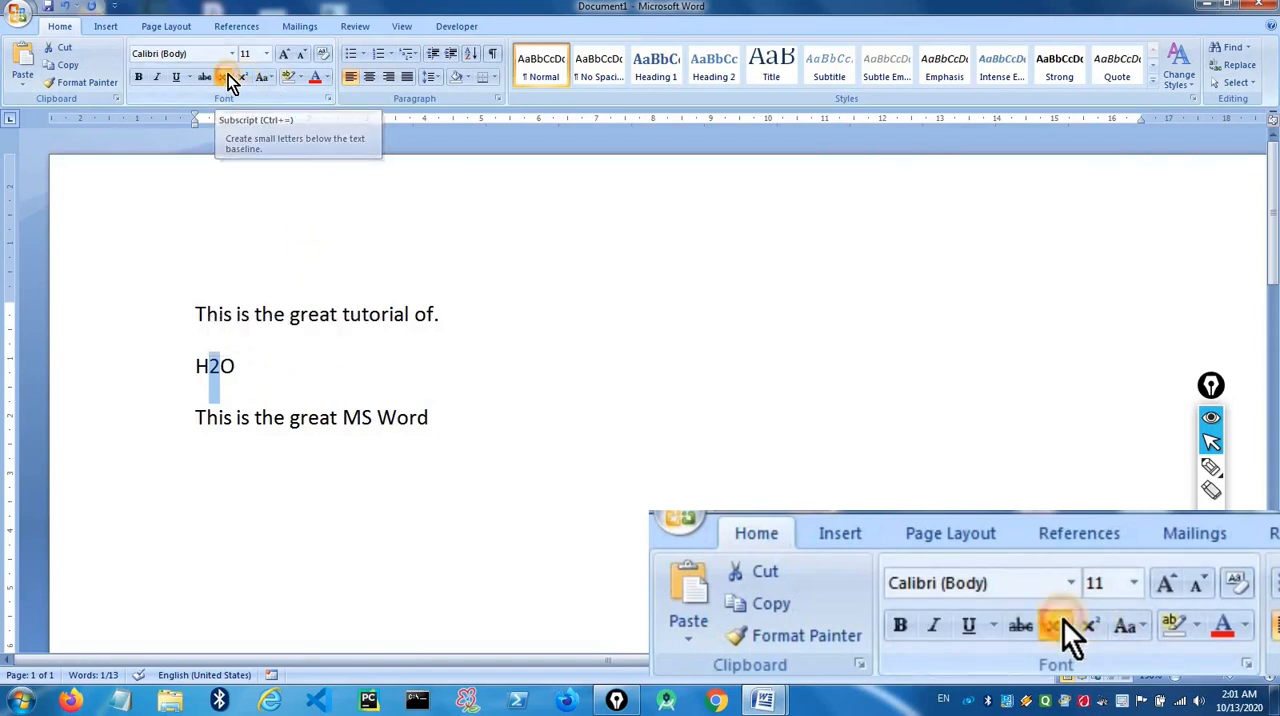
{"action": "left_click", "coordinate": [228, 77]}
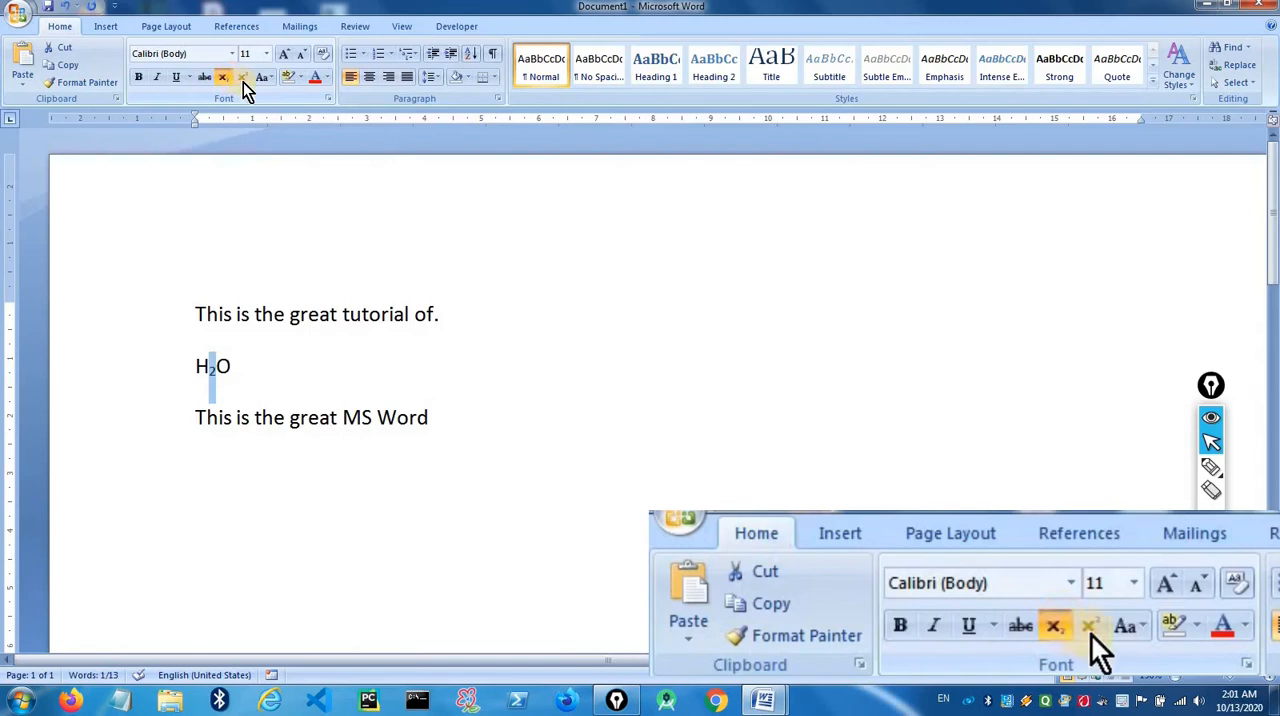
- Switch the 2 in the H2O formula from subscript to superscript and deselect it
{"action": "left_click", "coordinate": [246, 82]}
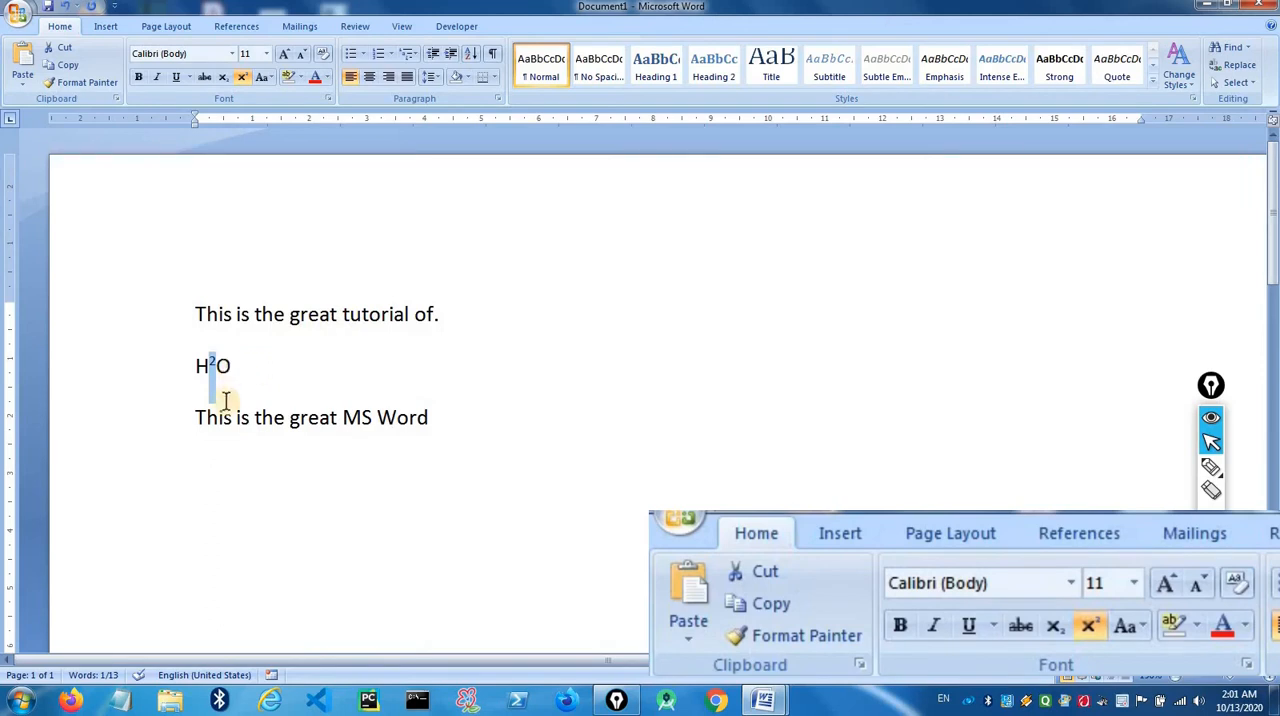
{"action": "left_click", "coordinate": [222, 75]}
{"action": "left_click", "coordinate": [240, 75]}
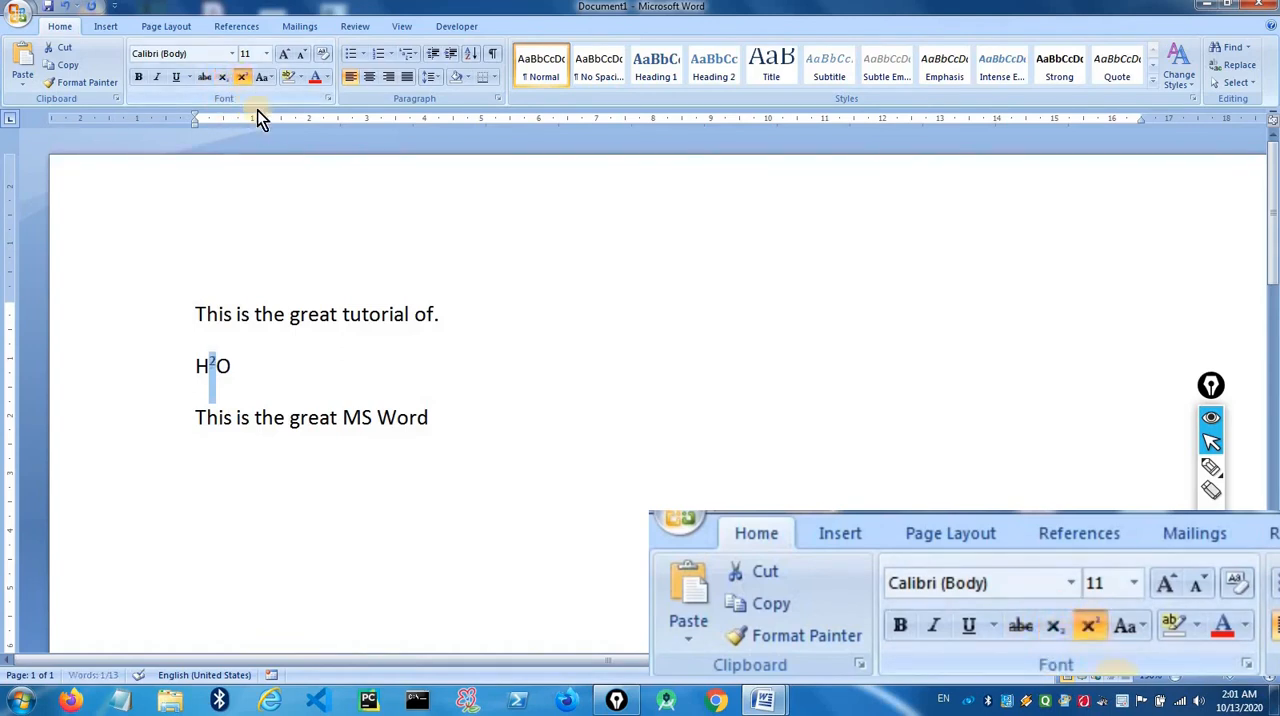
{"action": "left_click", "coordinate": [248, 373]}
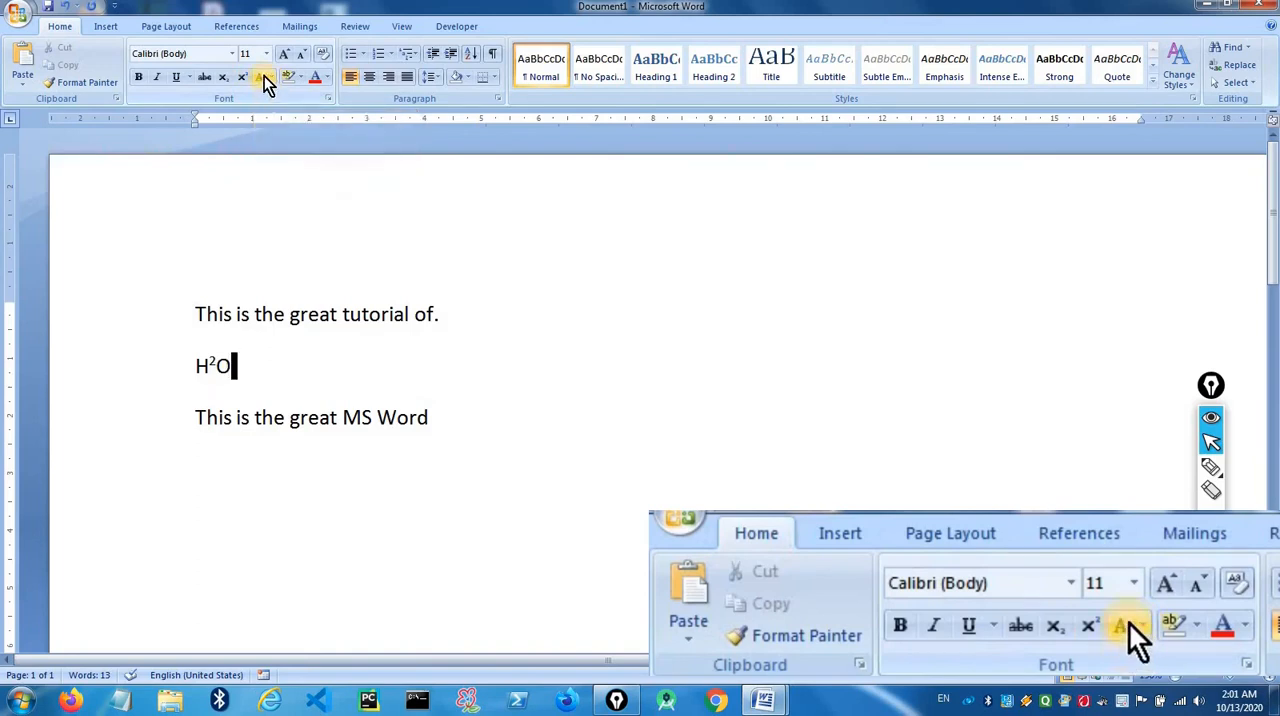
{"action": "left_click", "coordinate": [192, 313]}
{"action": "left_click_drag", "start_coordinate": [258, 313], "coordinate": [445, 311]}
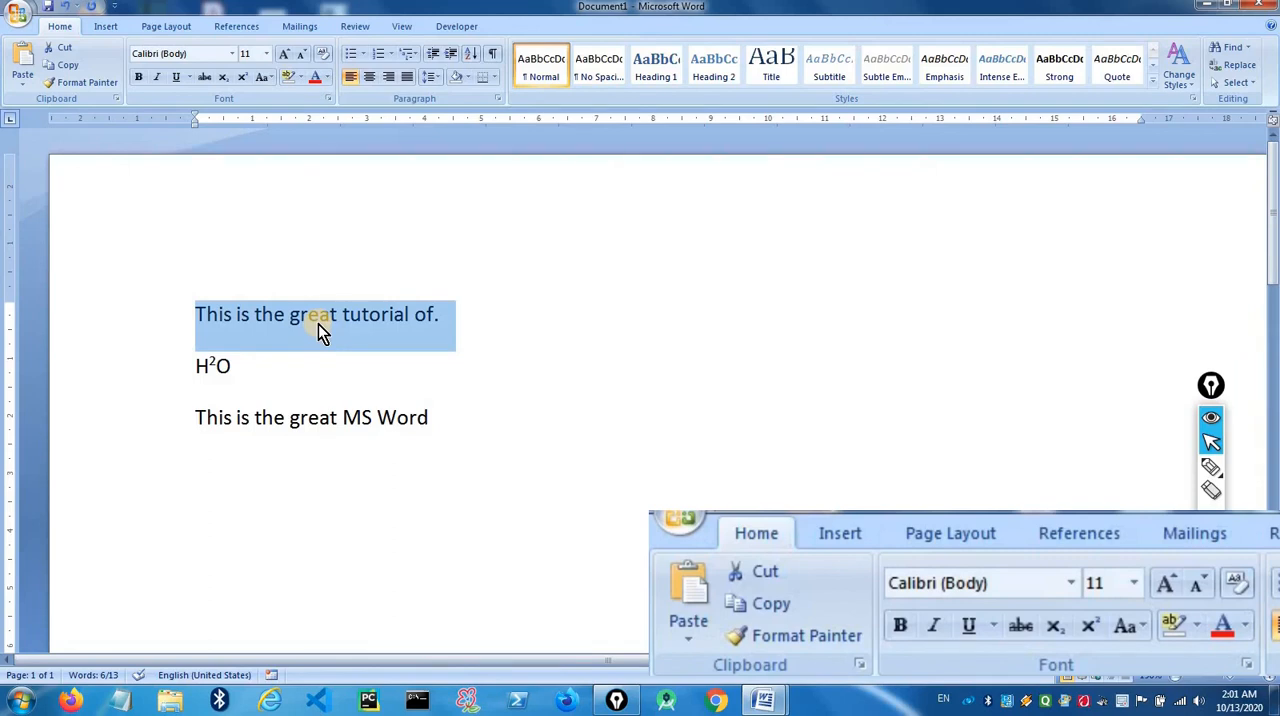
{"action": "left_click", "coordinate": [473, 298]}
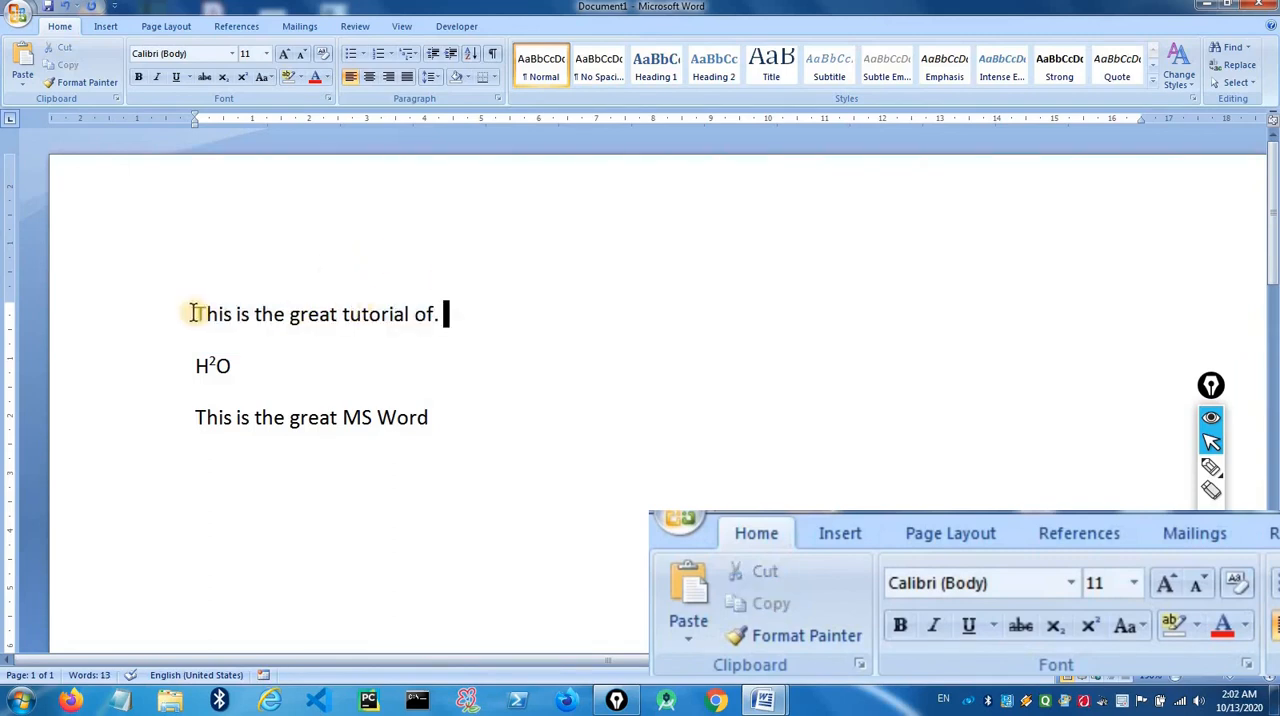
- Apply the Sentence case option to the whole first line and deselect it
{"action": "left_click_drag", "start_coordinate": [192, 313], "coordinate": [456, 316]}
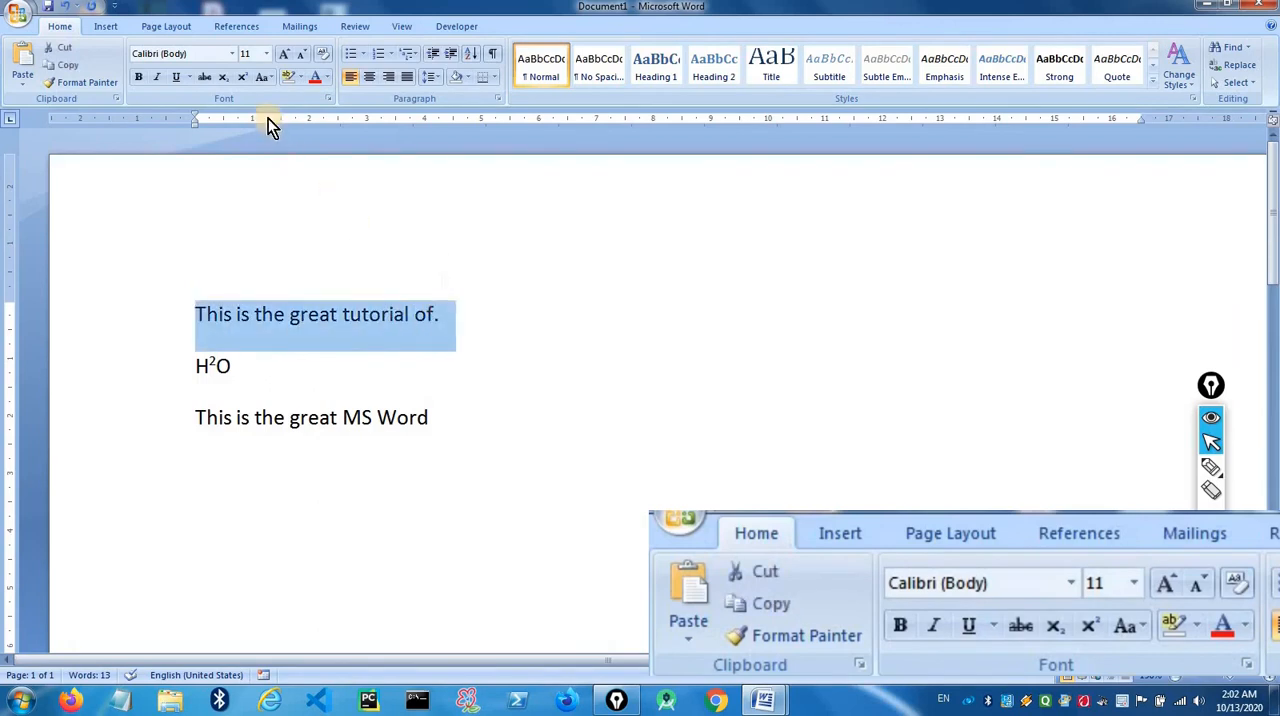
{"action": "left_click", "coordinate": [264, 77]}
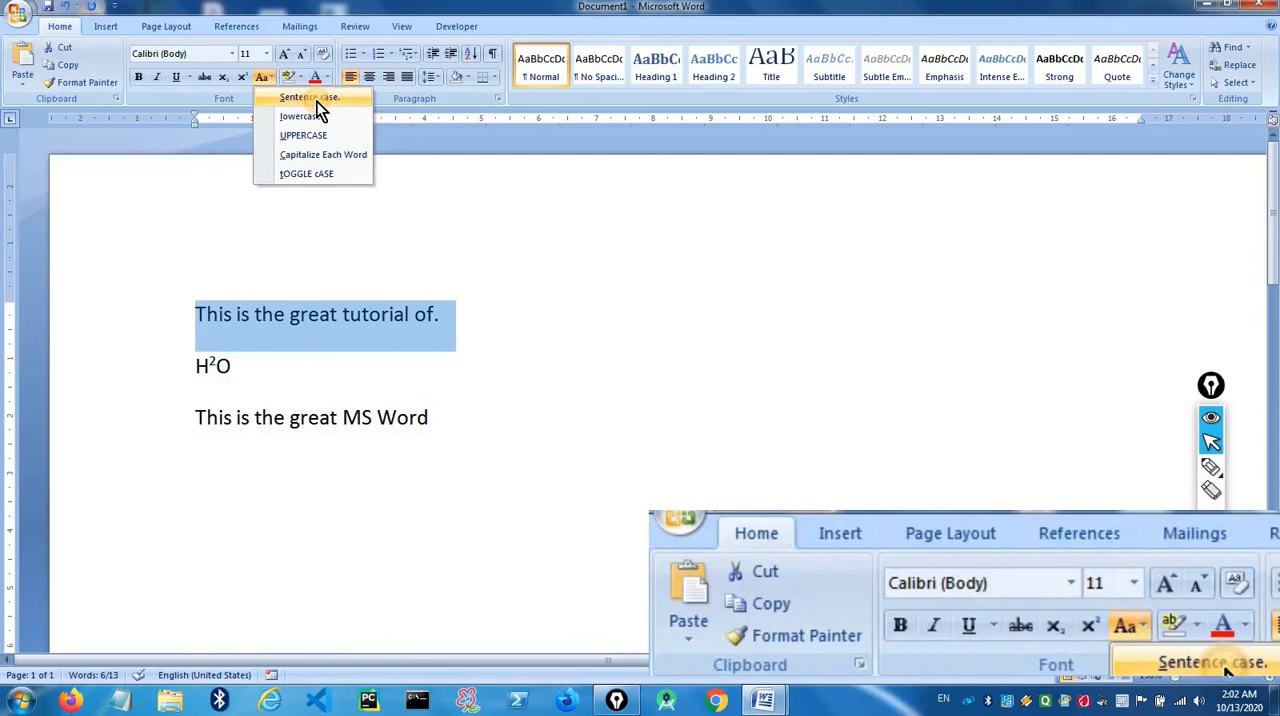
{"action": "left_click", "coordinate": [310, 97]}
{"action": "left_click", "coordinate": [286, 371]}
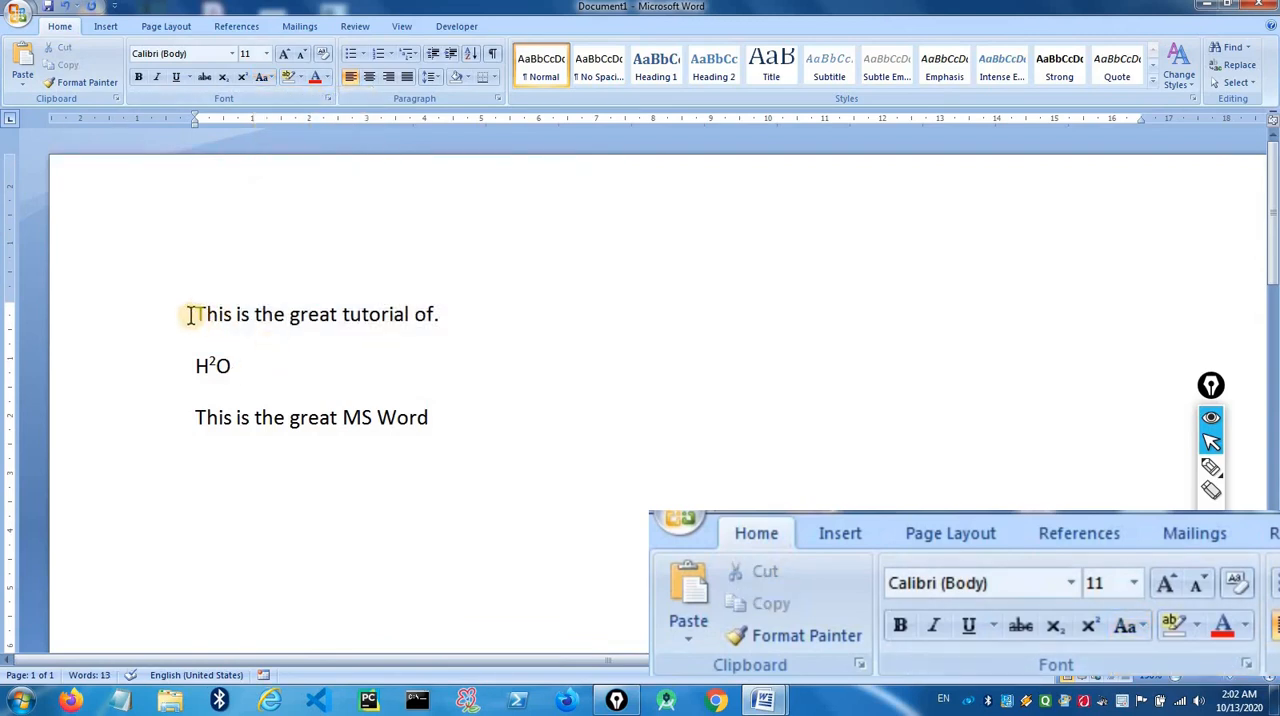
- Change the whole first line to lowercase and then to UPPERCASE
{"action": "left_click_drag", "start_coordinate": [196, 316], "coordinate": [206, 318]}
{"action": "left_click_drag", "start_coordinate": [463, 305], "coordinate": [194, 314]}
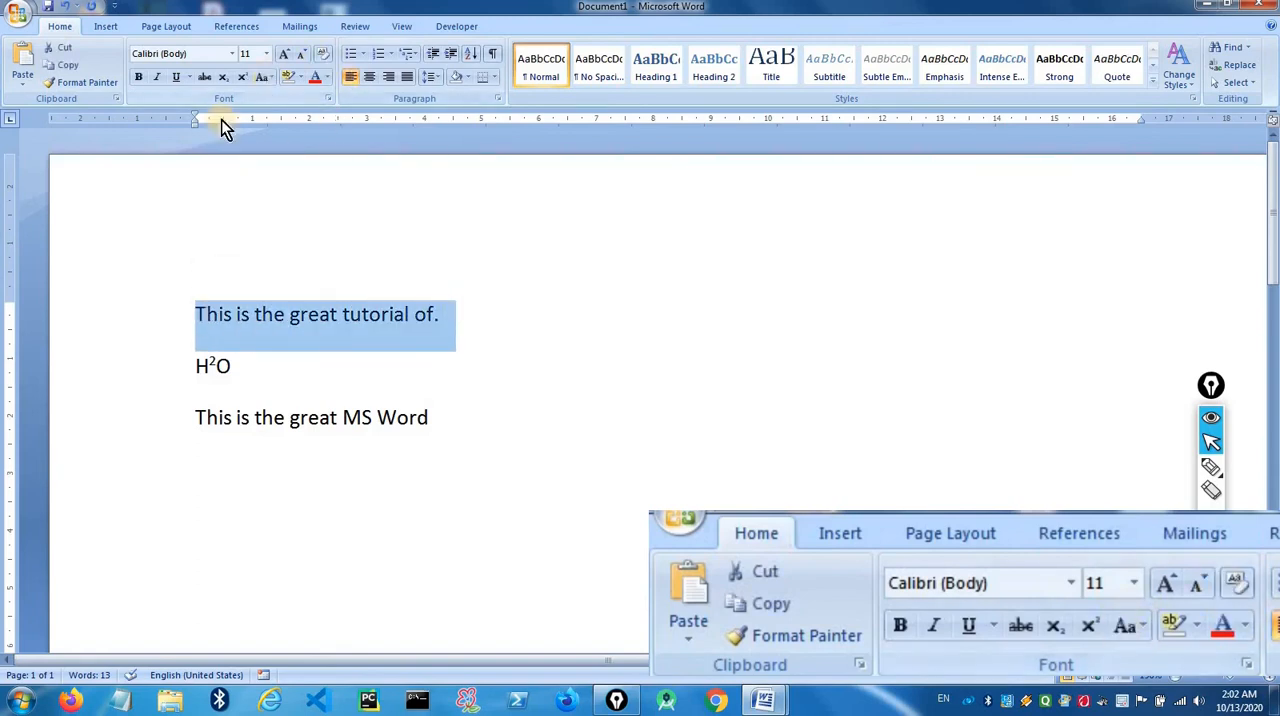
{"action": "left_click", "coordinate": [272, 80]}
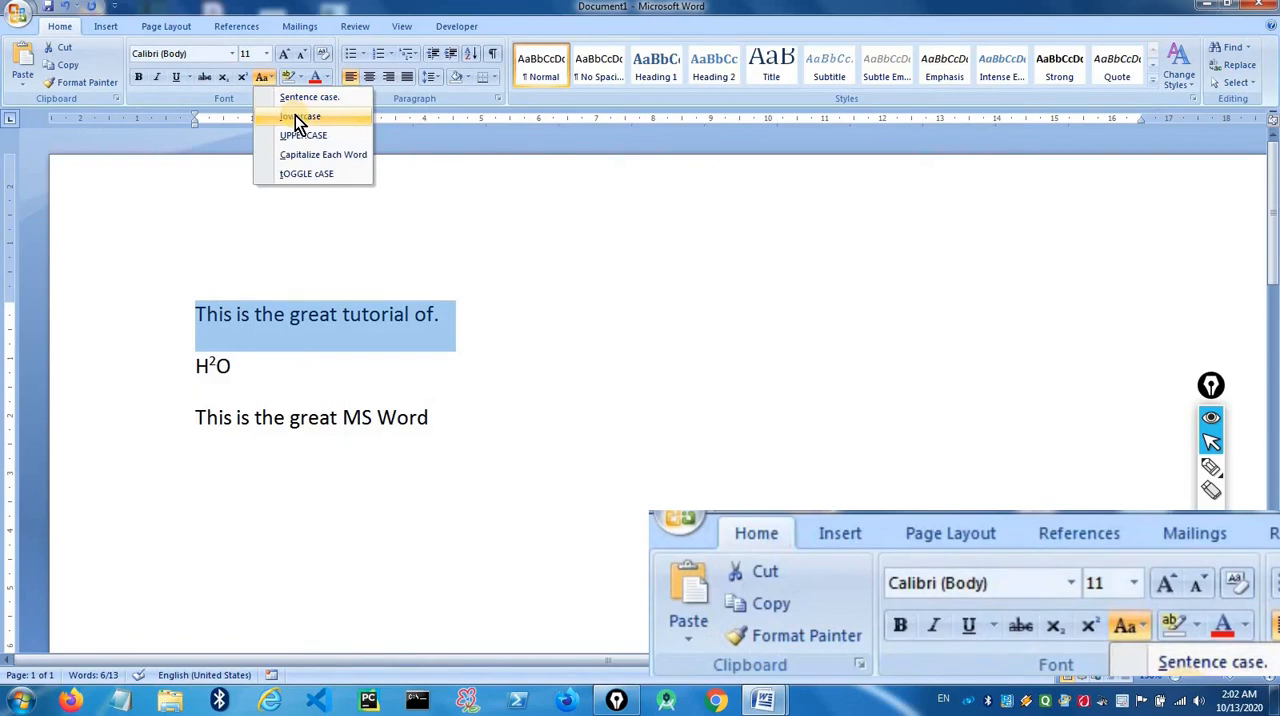
{"action": "left_click", "coordinate": [298, 118]}
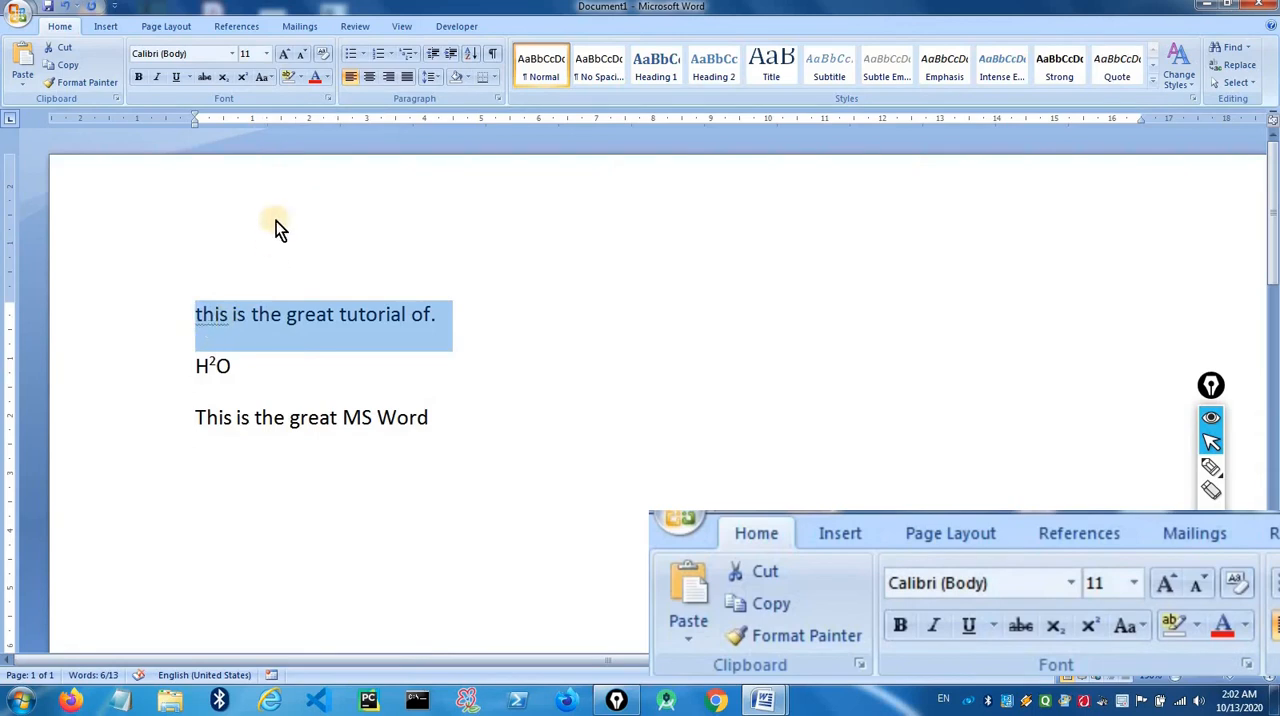
{"action": "left_click", "coordinate": [275, 80]}
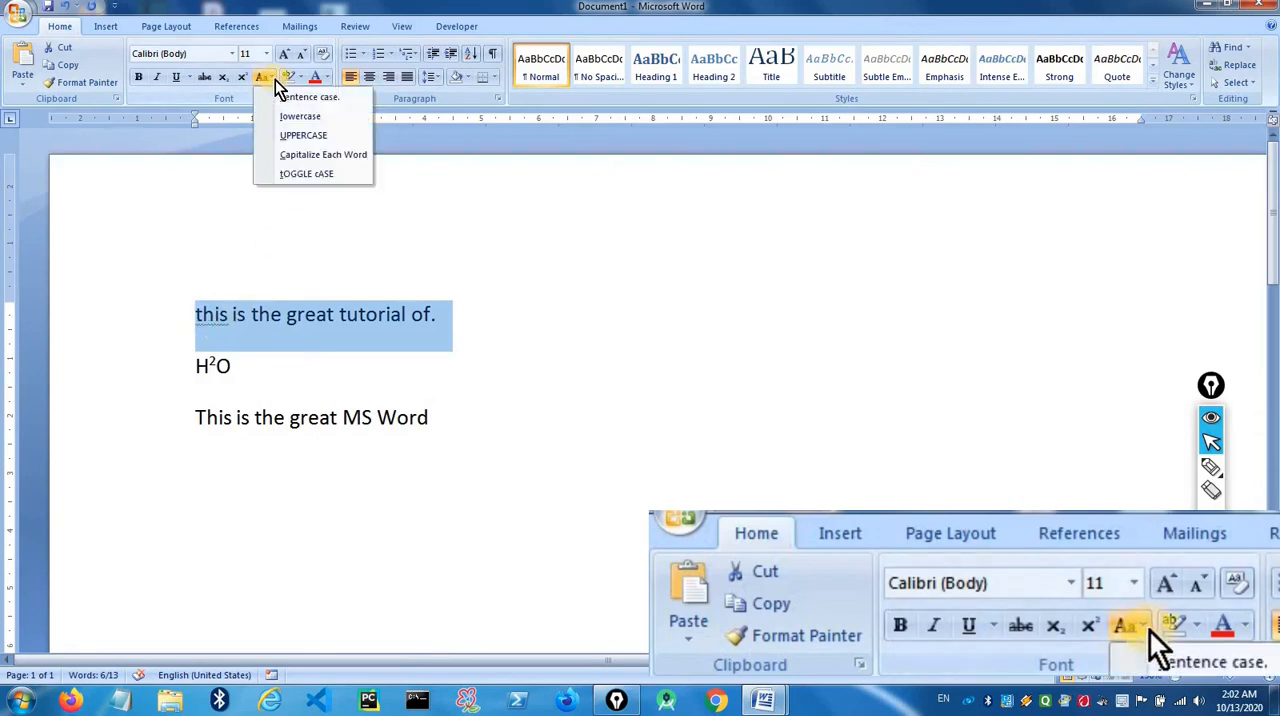
{"action": "left_click", "coordinate": [295, 137]}
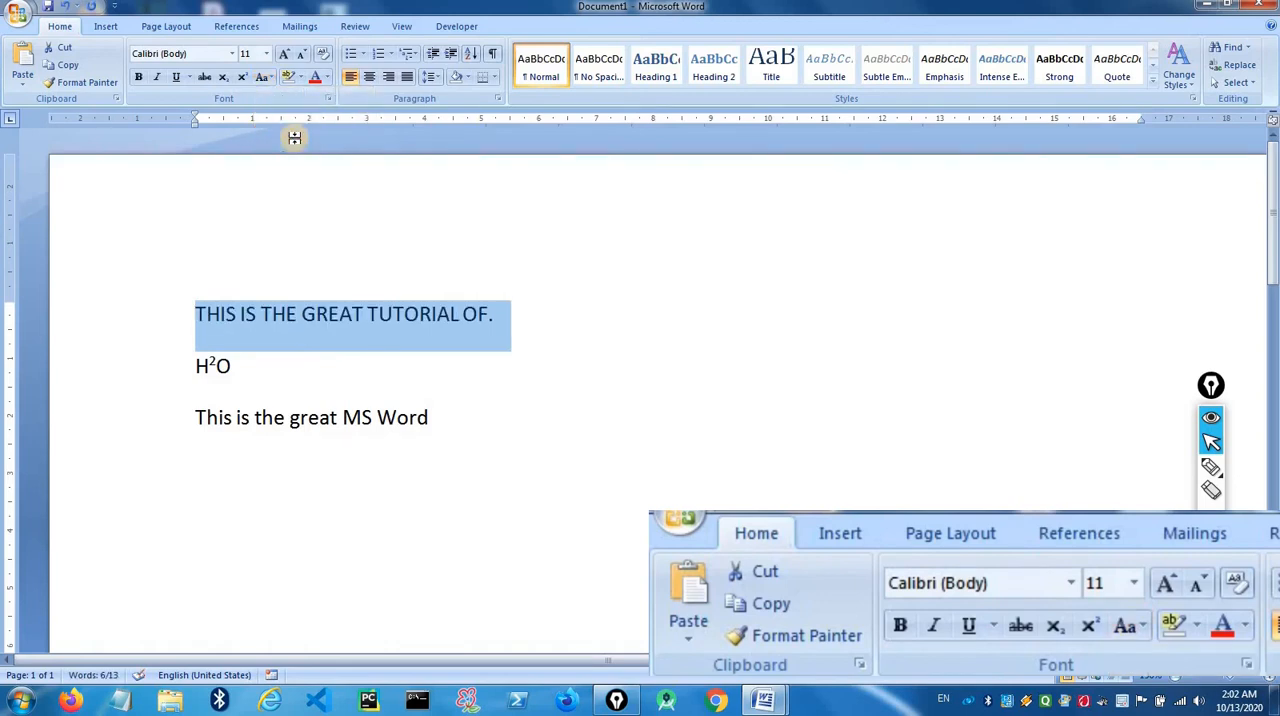
- Change the first line's letter case to Capitalize Each Word and deselect it
{"action": "left_click", "coordinate": [270, 79]}
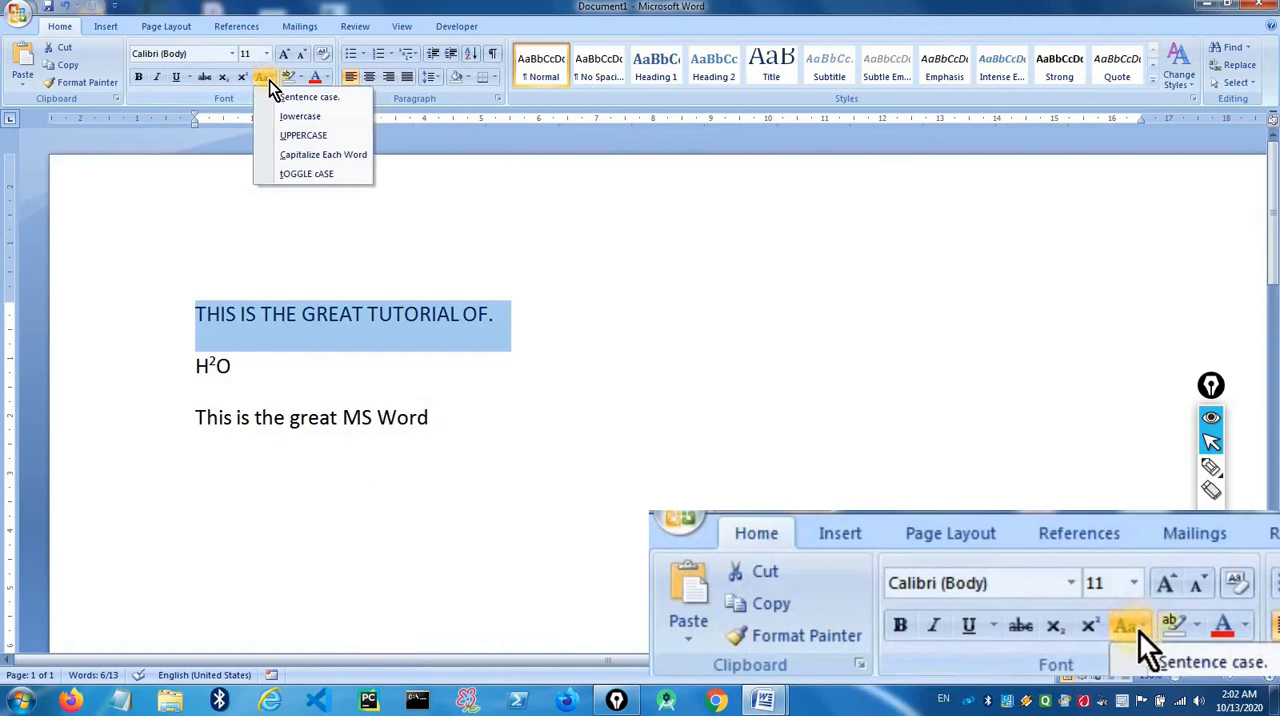
{"action": "left_click", "coordinate": [306, 156]}
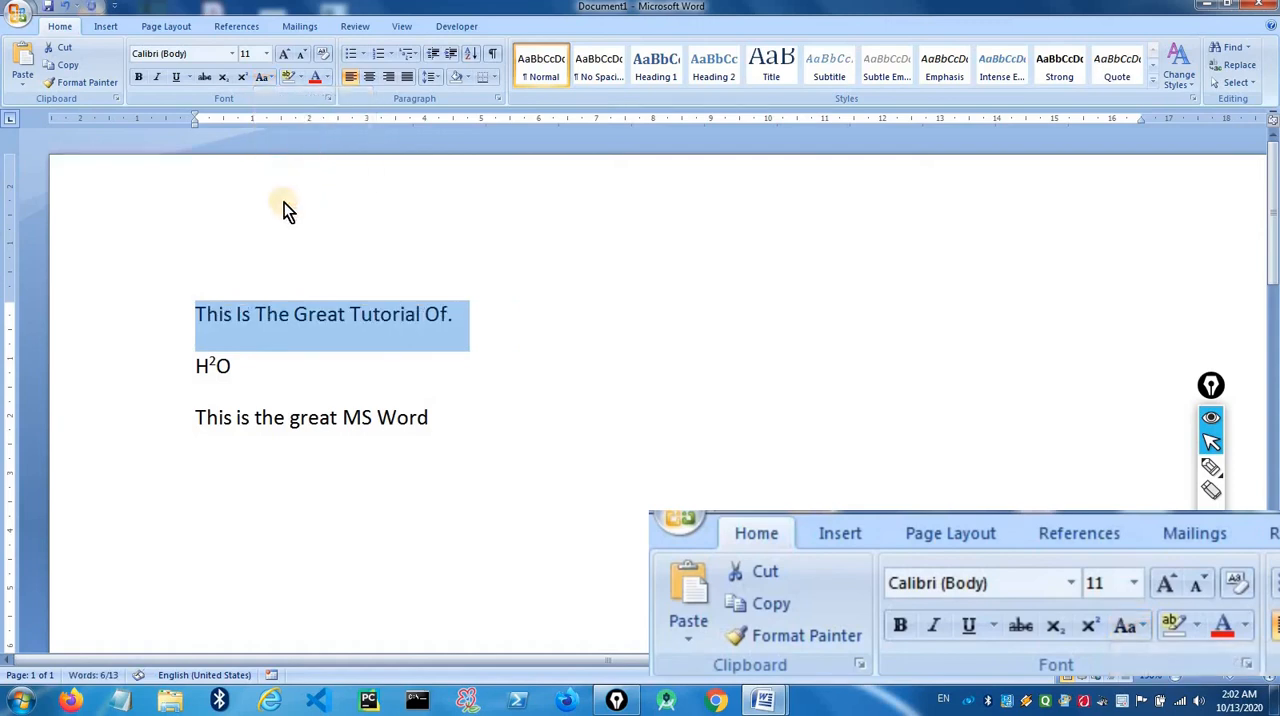
{"action": "left_click", "coordinate": [208, 317]}
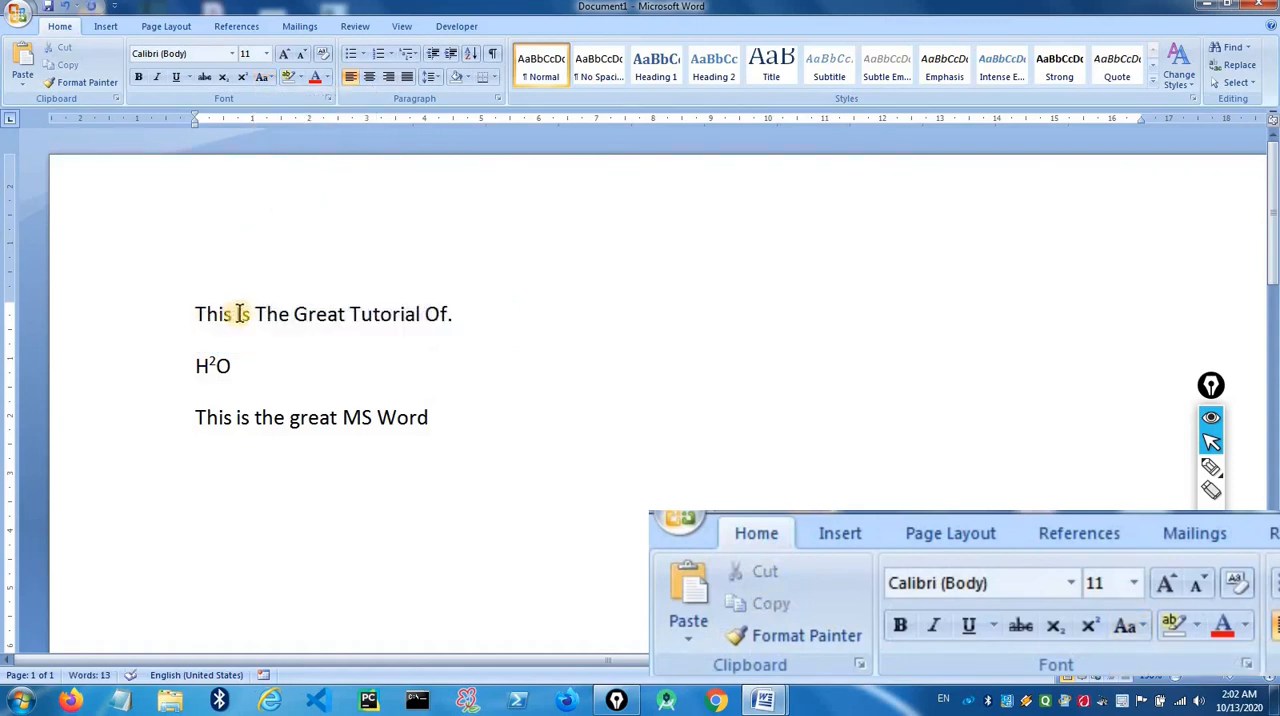
{"action": "left_click", "coordinate": [243, 314]}
{"action": "left_click", "coordinate": [268, 316]}
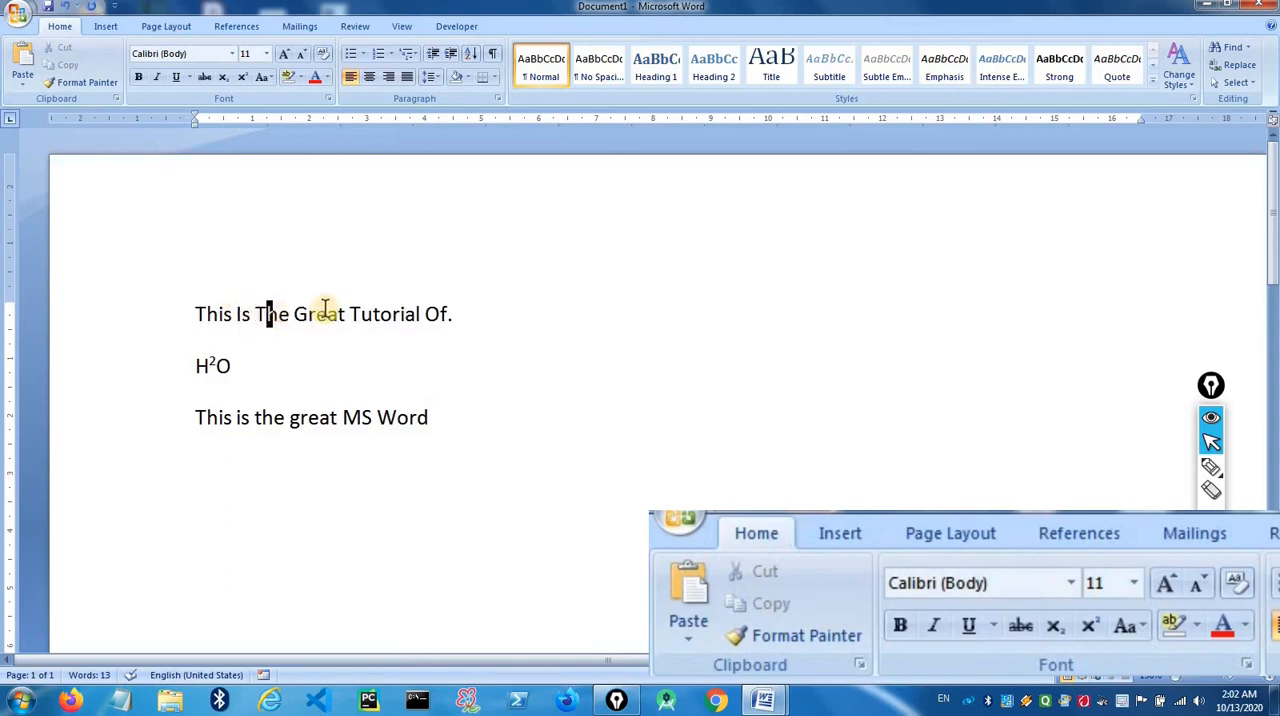
- Examine the capitalized words of the first line and review the letter-case options available for it
{"action": "left_click", "coordinate": [313, 311]}
{"action": "left_click", "coordinate": [362, 312]}
{"action": "left_click", "coordinate": [434, 316]}
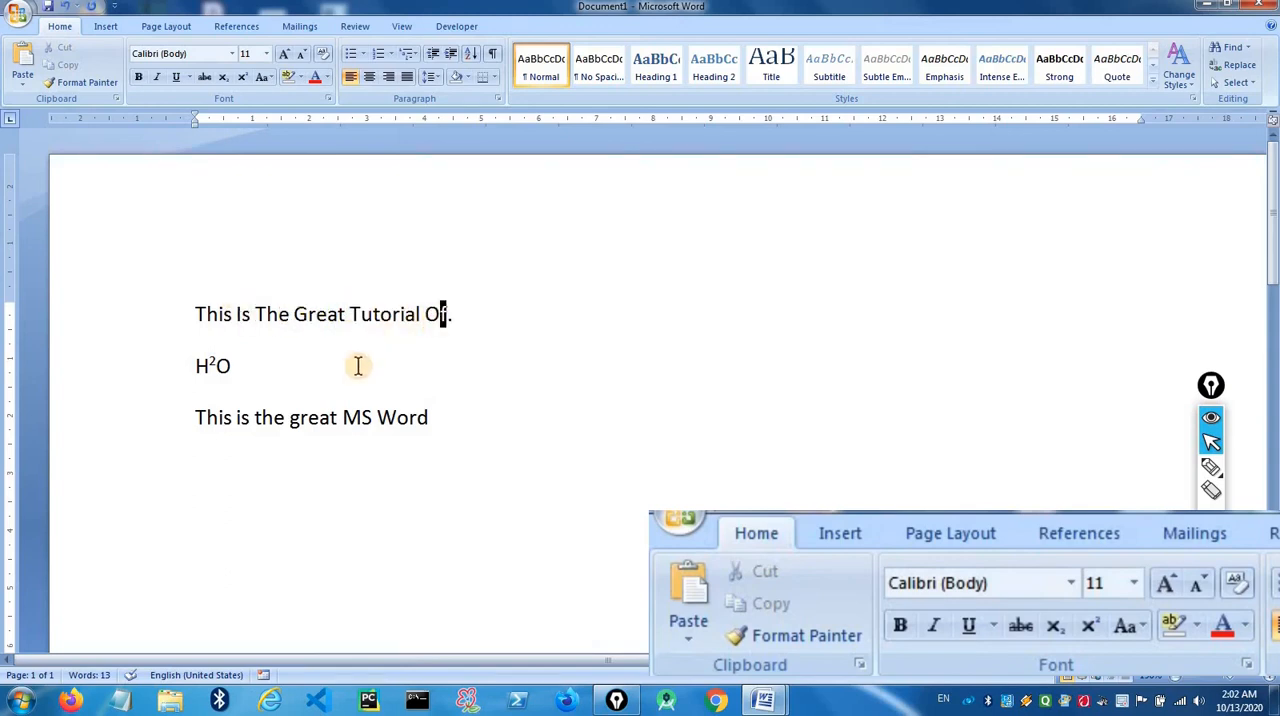
{"action": "left_click", "coordinate": [474, 304]}
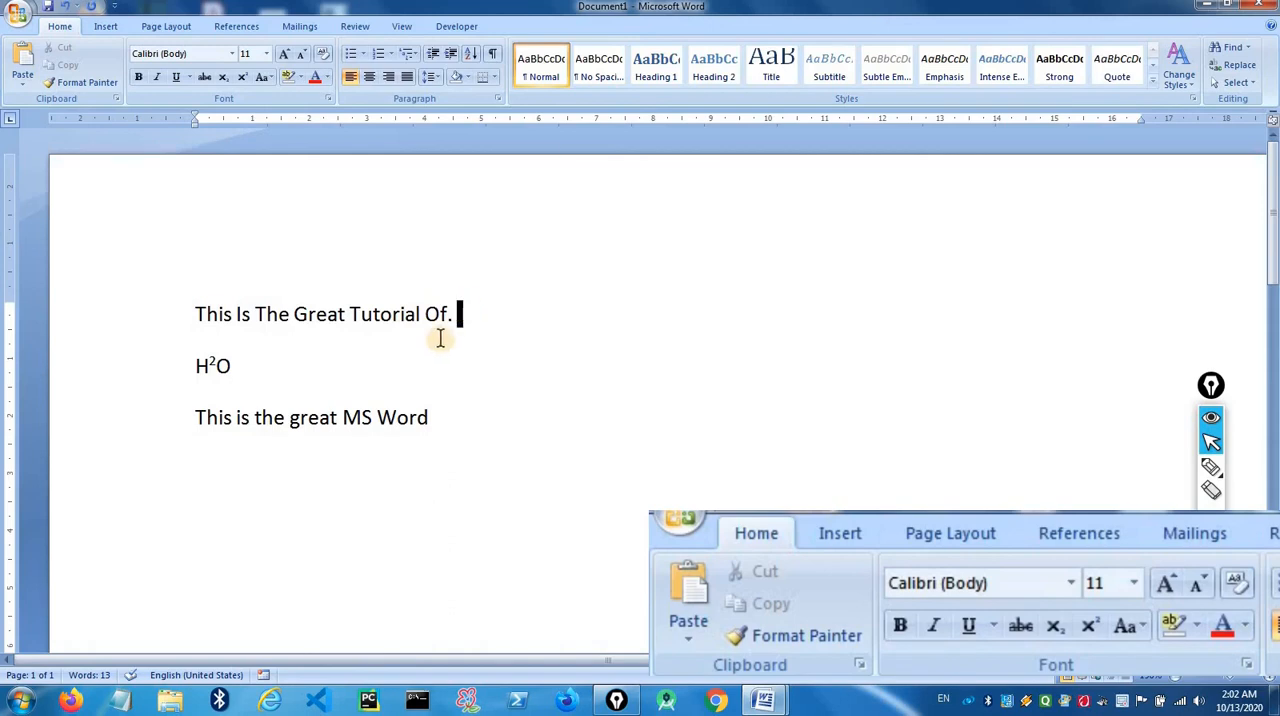
{"action": "left_click_drag", "start_coordinate": [463, 312], "coordinate": [200, 316]}
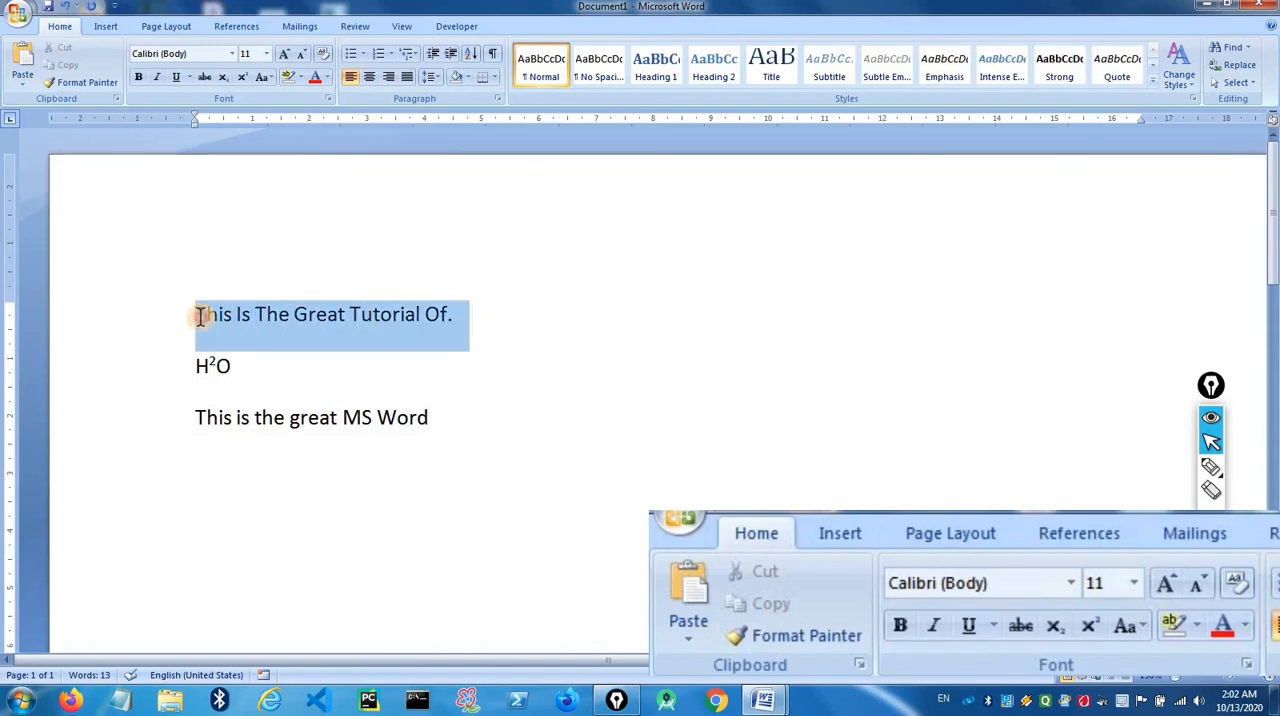
{"action": "left_click", "coordinate": [276, 77]}
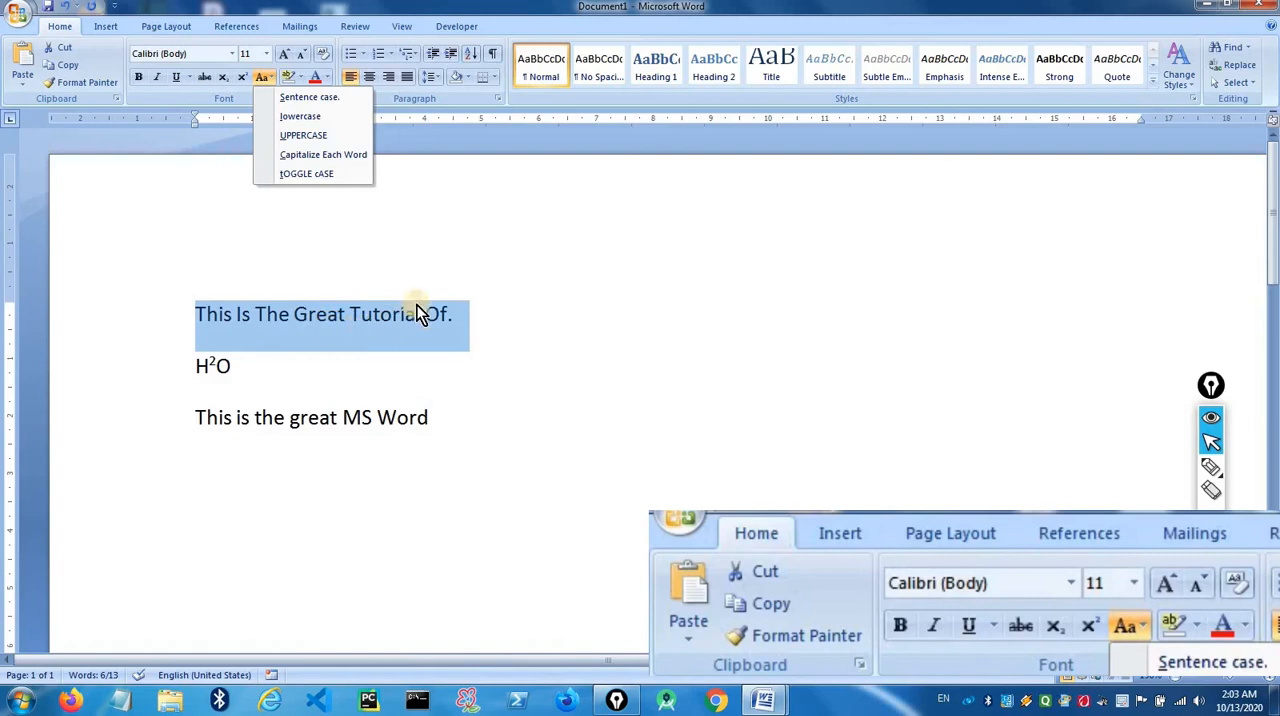
{"action": "left_click", "coordinate": [237, 335]}
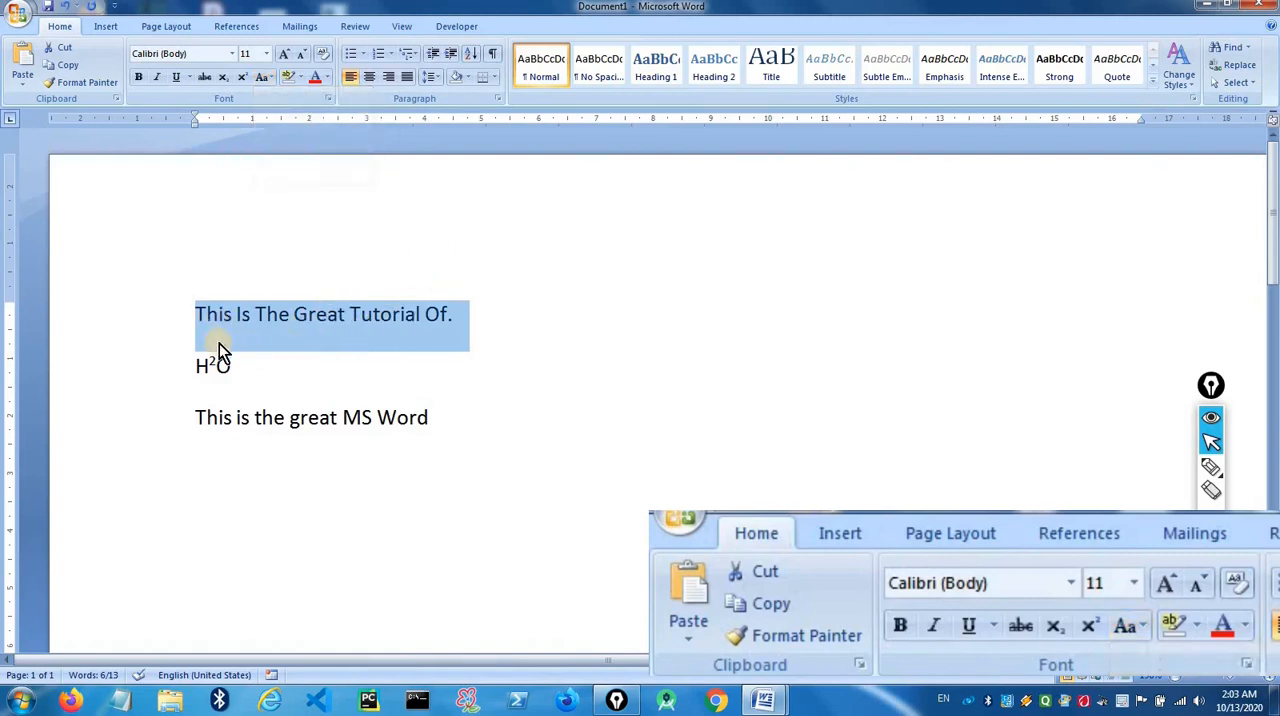
{"action": "left_click", "coordinate": [449, 311]}
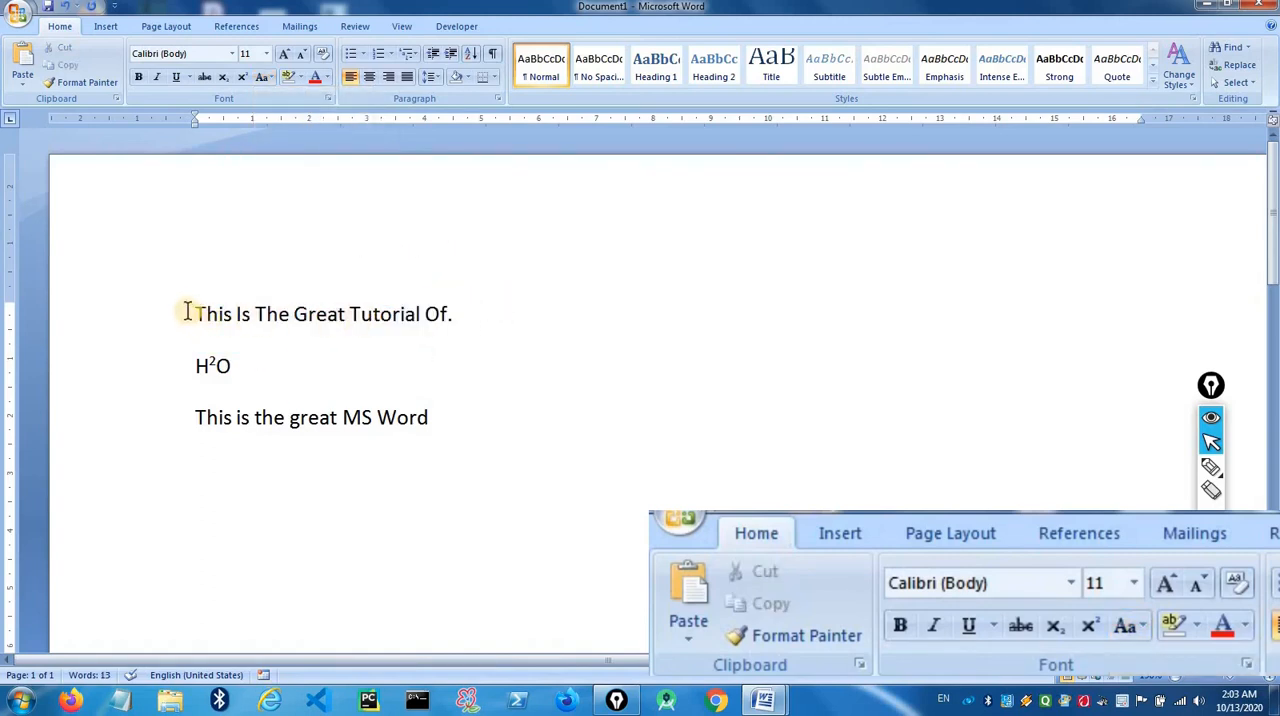
- Apply the tOGGLE cASE option to the whole first line and deselect it
{"action": "left_click_drag", "start_coordinate": [190, 314], "coordinate": [462, 318]}
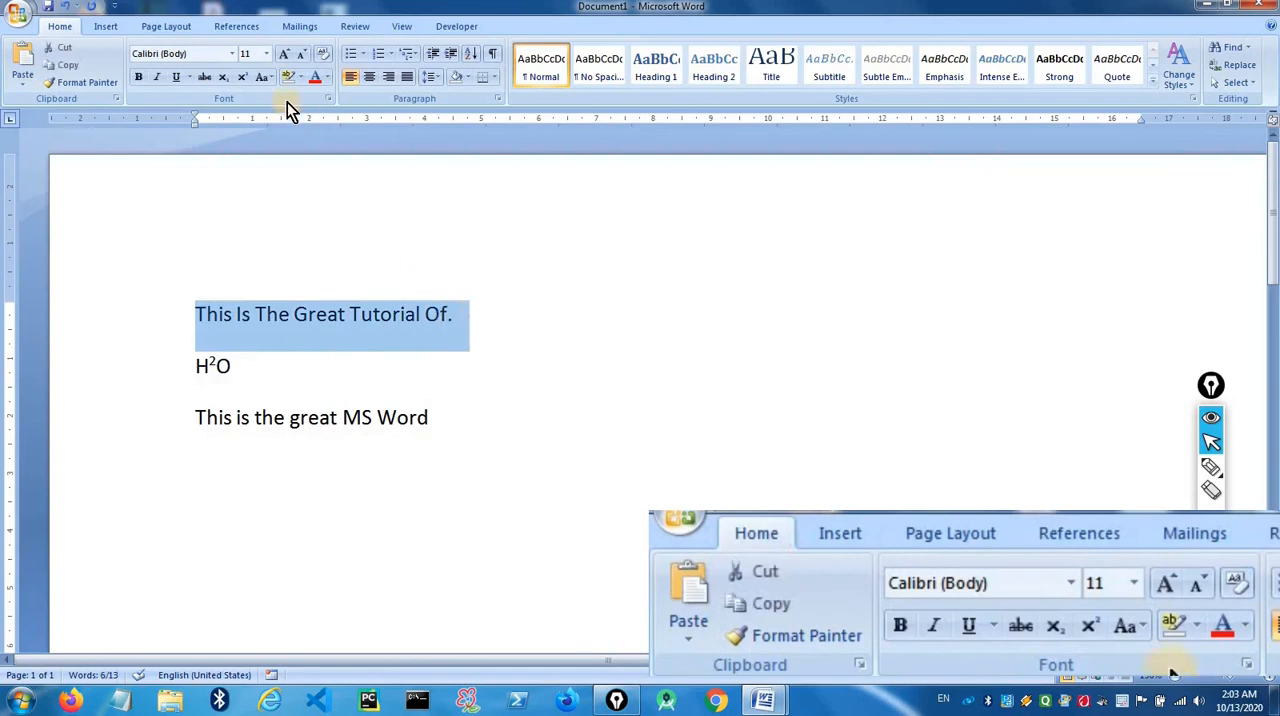
{"action": "left_click", "coordinate": [267, 77]}
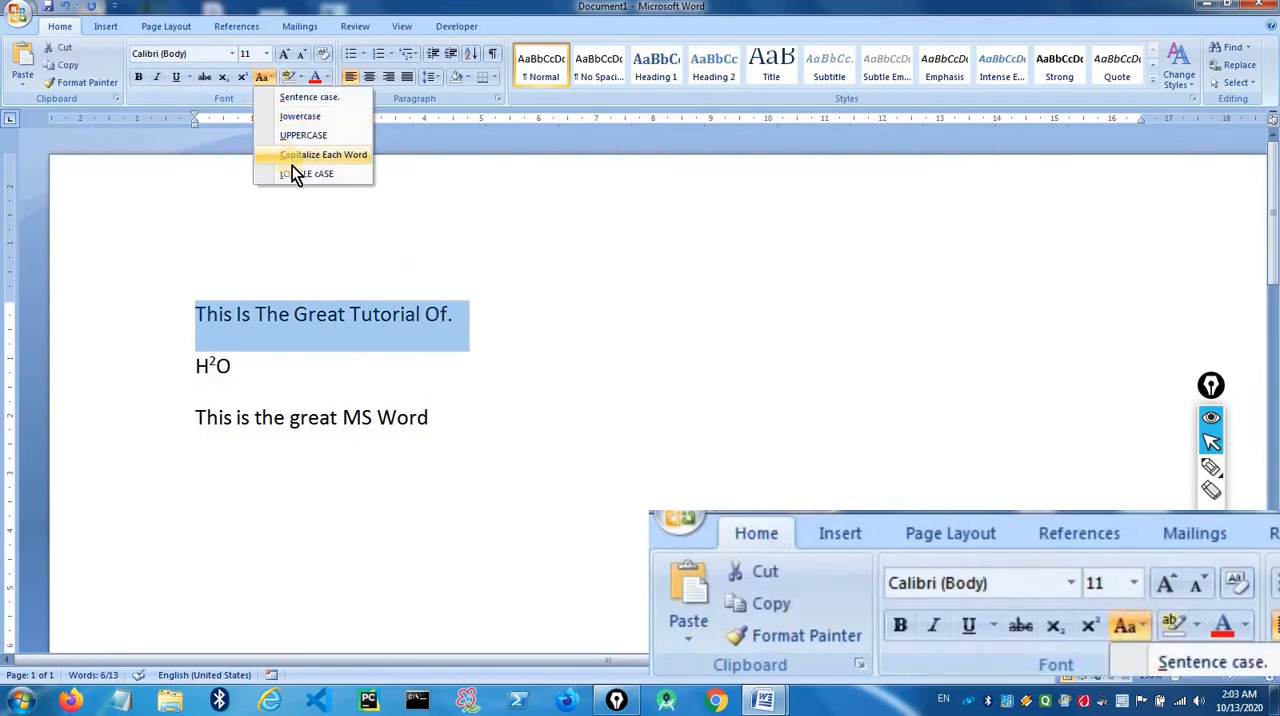
{"action": "left_click", "coordinate": [293, 173]}
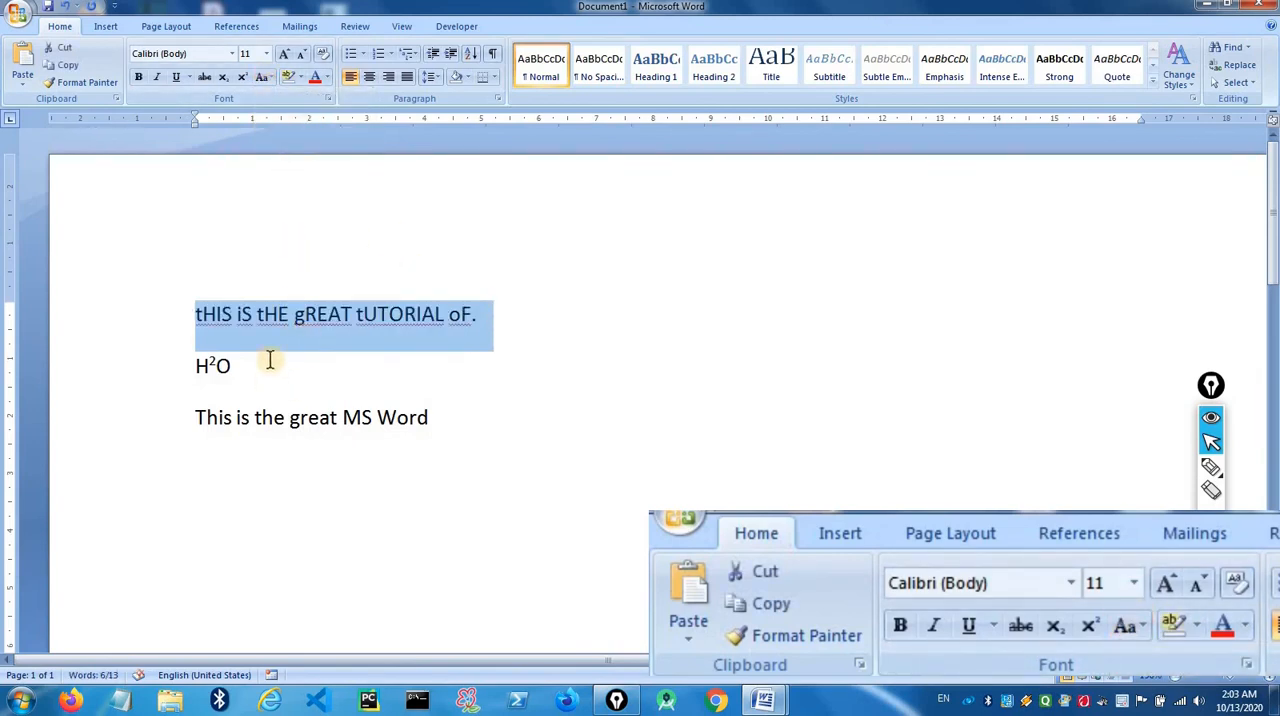
{"action": "left_click", "coordinate": [214, 314]}
- Change the first line's text back to Sentence case and deselect it
{"action": "left_click_drag", "start_coordinate": [193, 314], "coordinate": [471, 318]}
{"action": "left_click", "coordinate": [262, 77]}
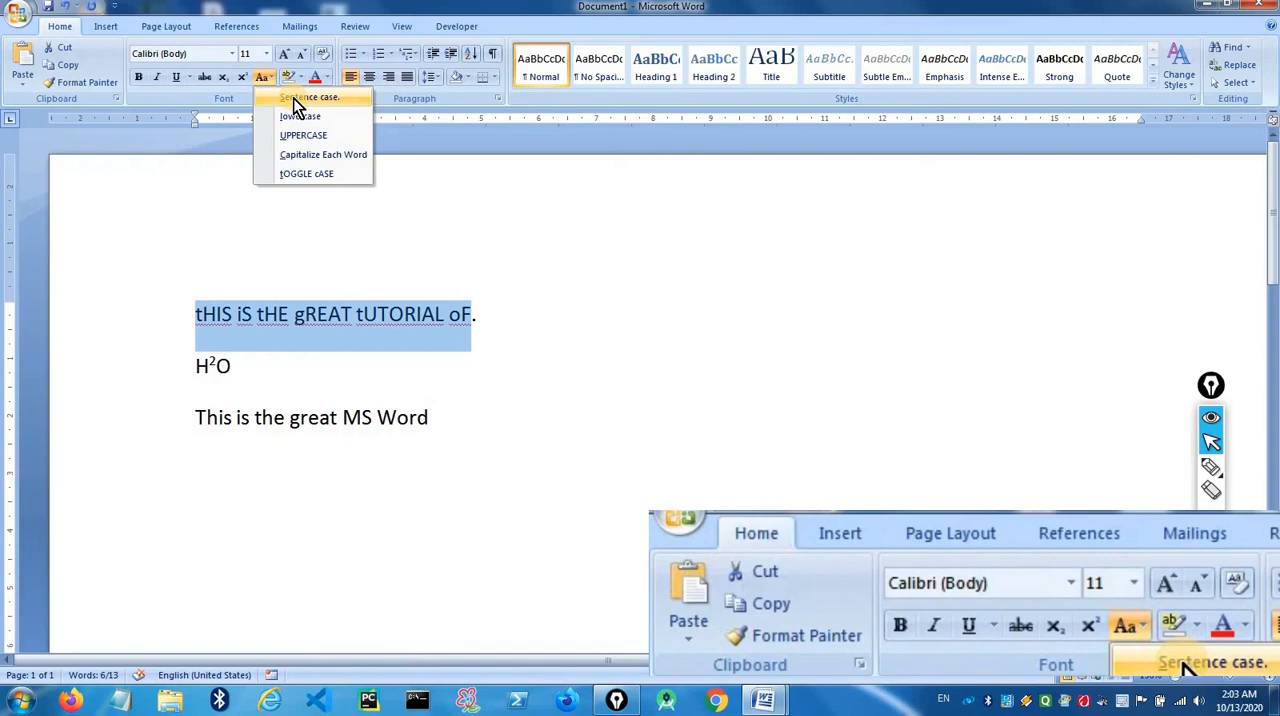
{"action": "left_click", "coordinate": [293, 99]}
{"action": "left_click", "coordinate": [243, 358]}
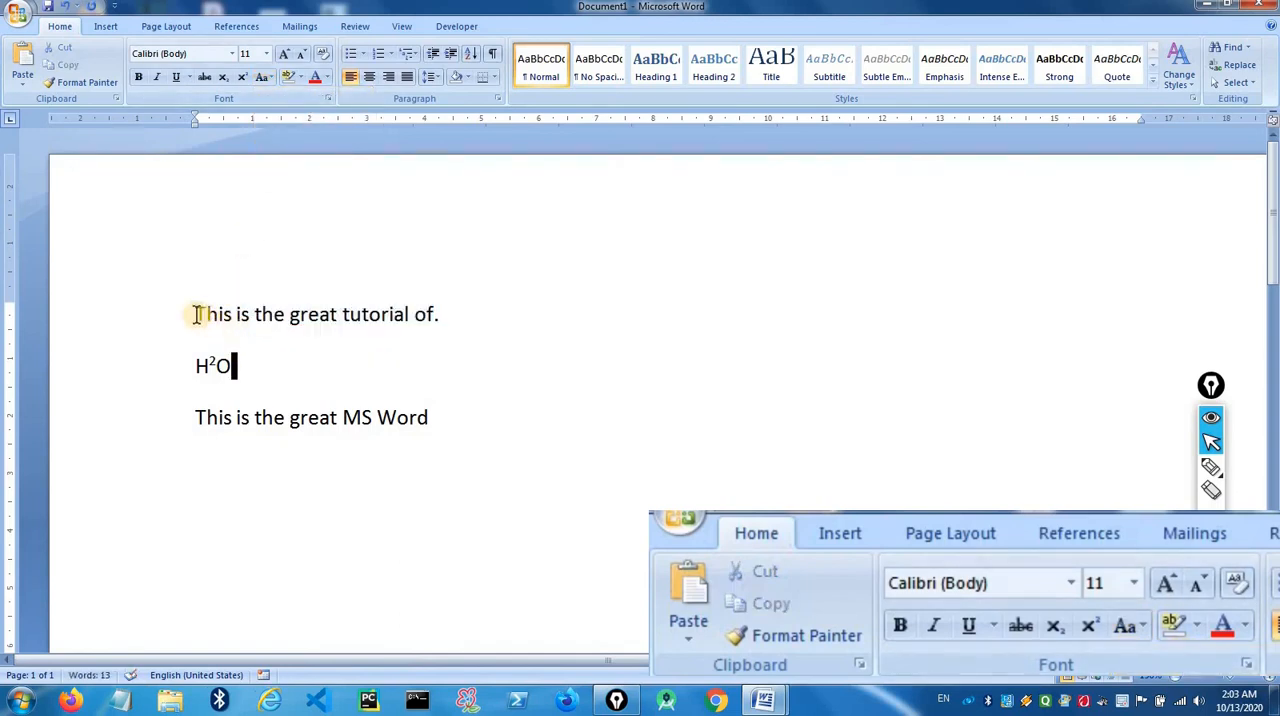
{"action": "left_click_drag", "start_coordinate": [197, 314], "coordinate": [455, 318]}
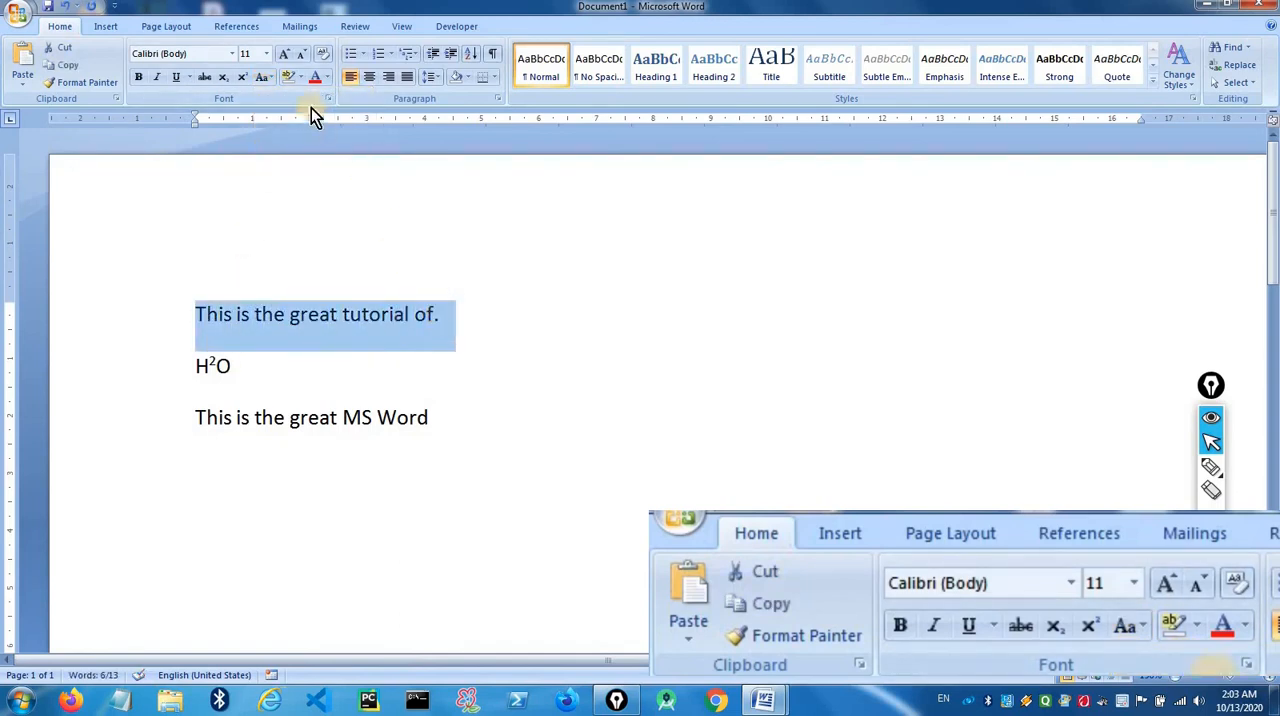
{"action": "left_click", "coordinate": [270, 79]}
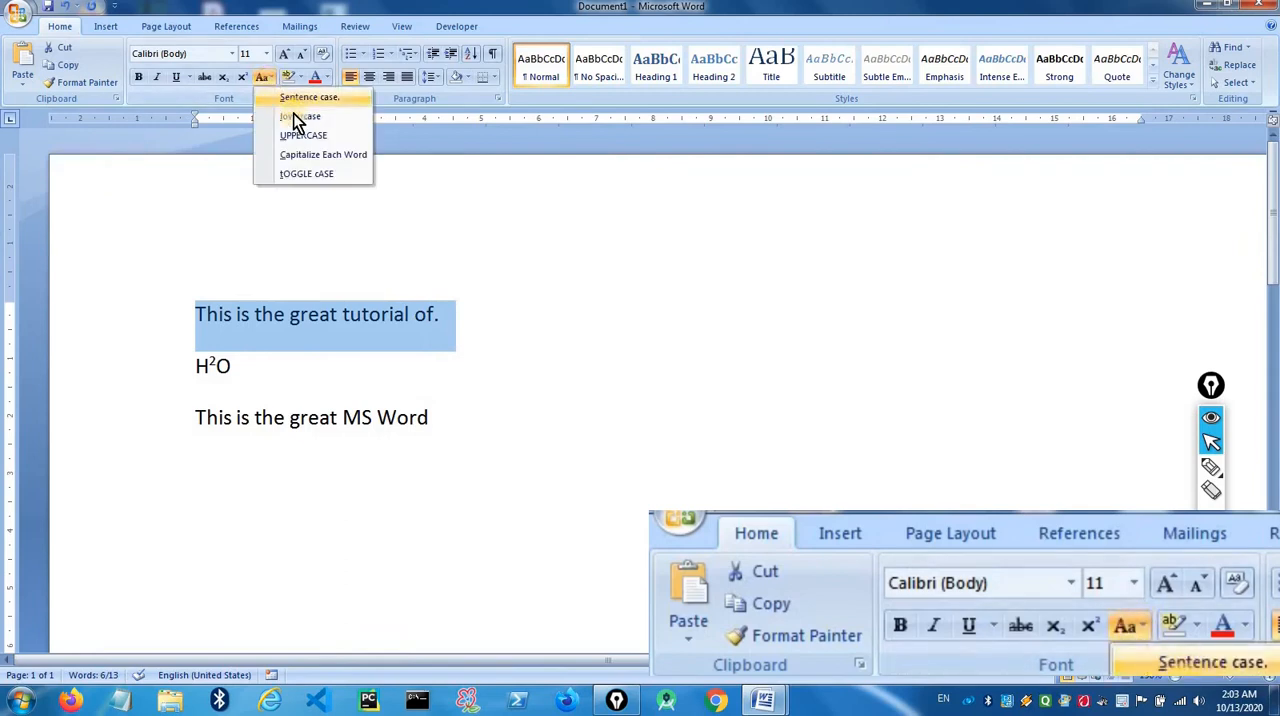
{"action": "left_click", "coordinate": [472, 285]}
- Add the word "Welcome" with a capital W after the full stop at the end of the first line
{"action": "left_click", "coordinate": [449, 314]}
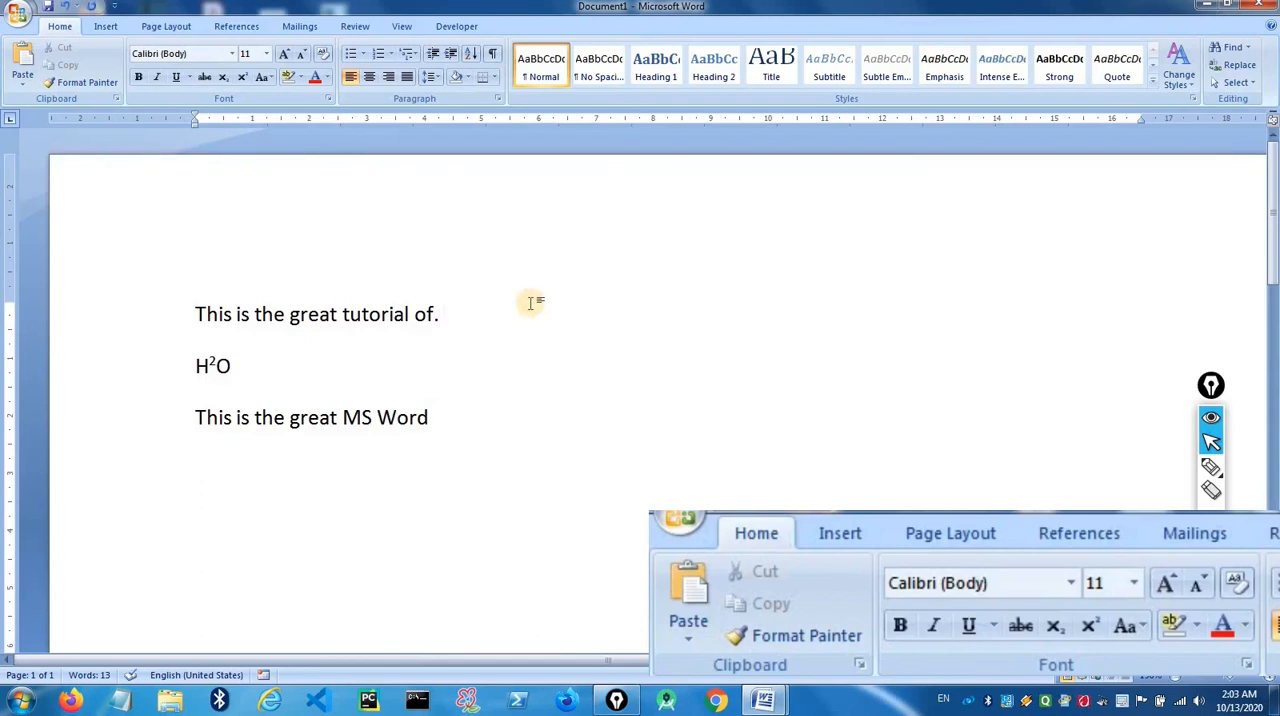
{"action": "type", "text": "WE"}
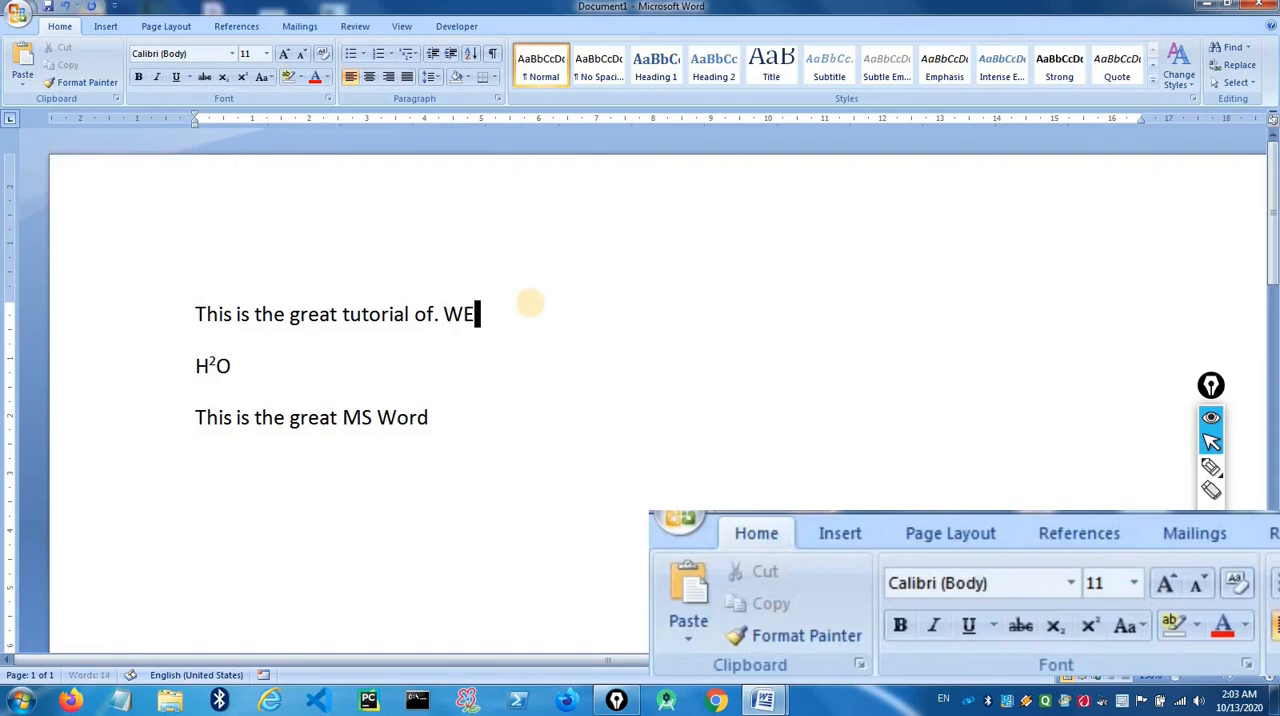
{"action": "type", "text": "welcome"}
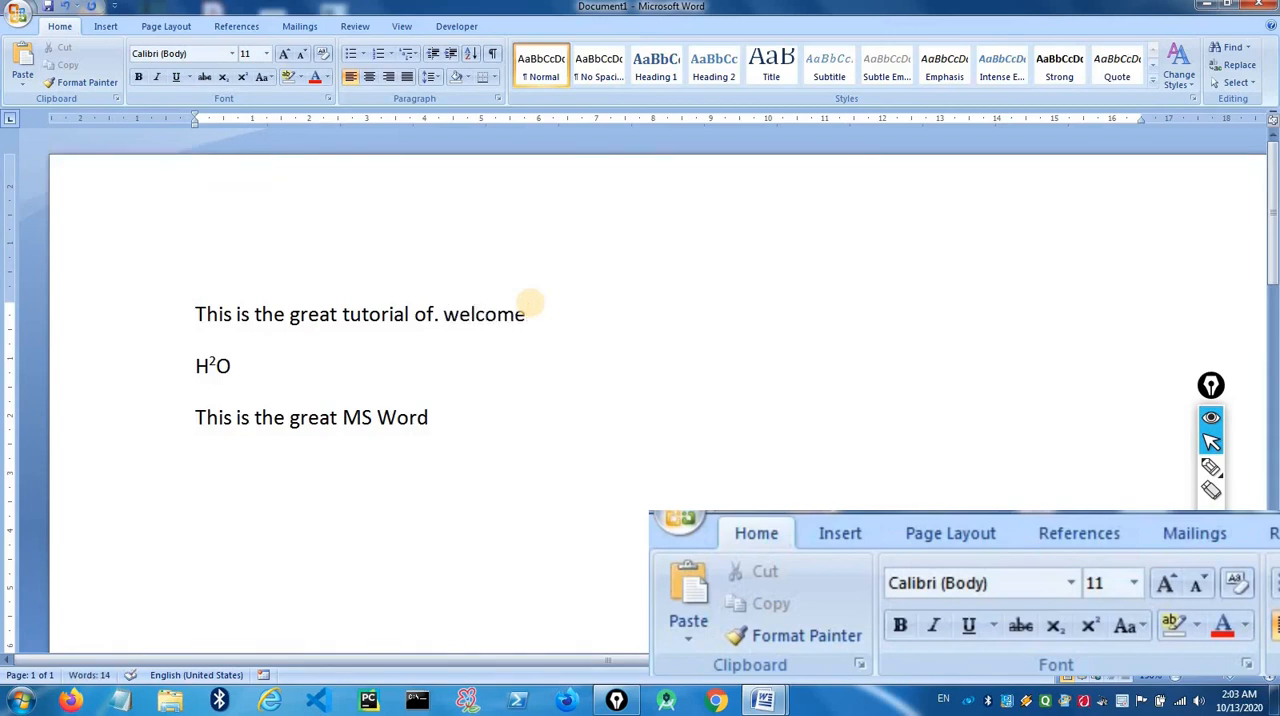
{"action": "left_click", "coordinate": [440, 314]}
{"action": "left_click", "coordinate": [529, 302]}
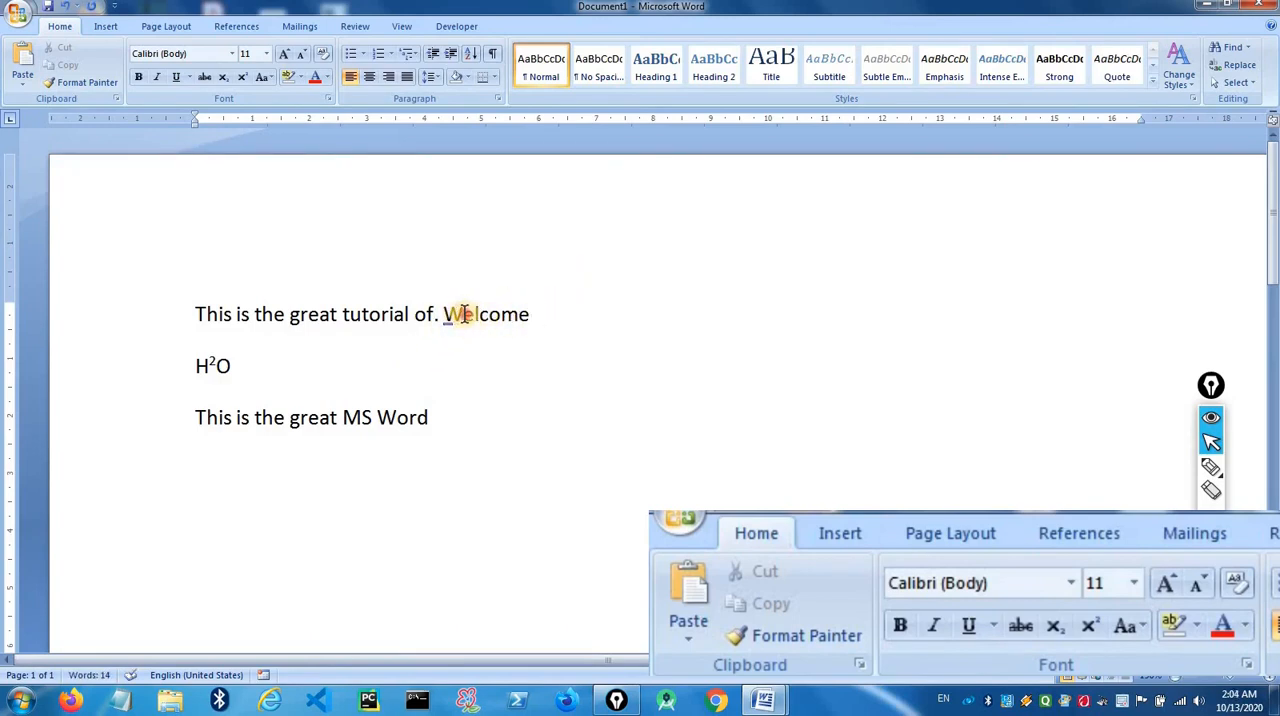
{"action": "left_click_drag", "start_coordinate": [463, 314], "coordinate": [443, 314]}
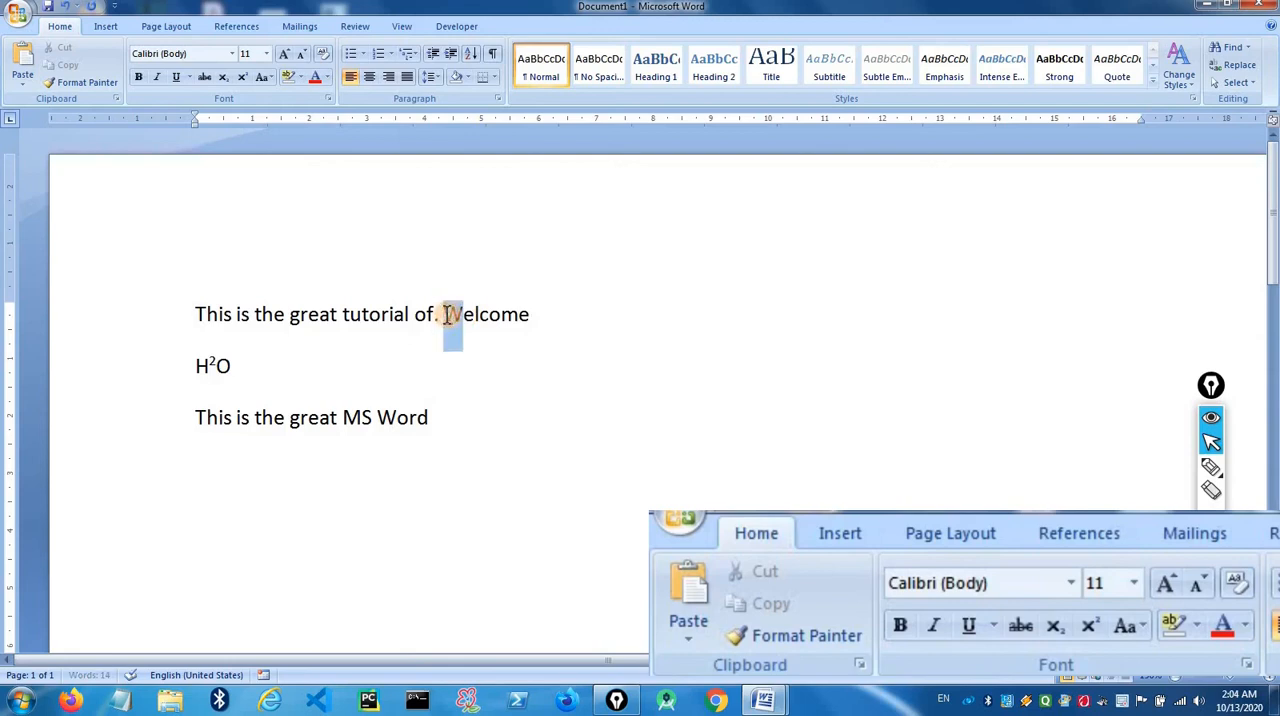
{"action": "left_click", "coordinate": [544, 319]}
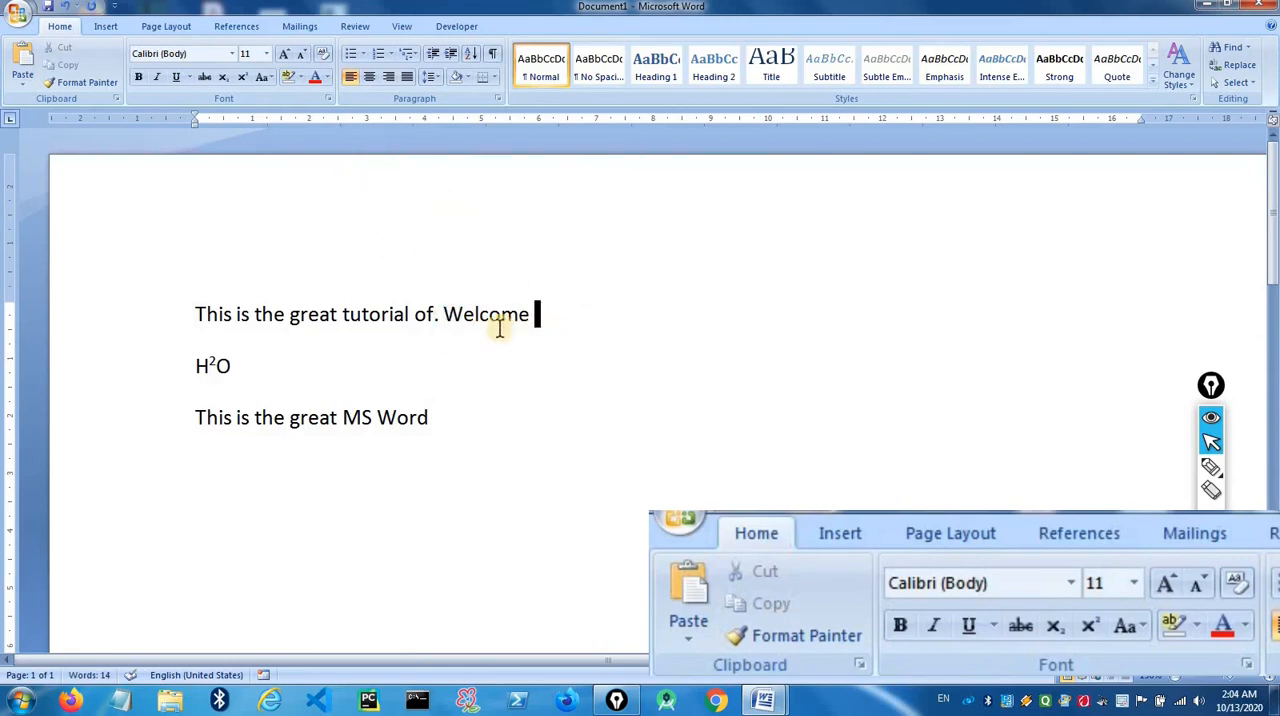
{"action": "mouse_move", "coordinate": [443, 316]}
{"action": "left_mouse_down"}
{"action": "mouse_move", "coordinate": [424, 320]}
{"action": "mouse_move", "coordinate": [462, 314]}
{"action": "left_mouse_up"}
{"action": "left_click", "coordinate": [465, 314]}
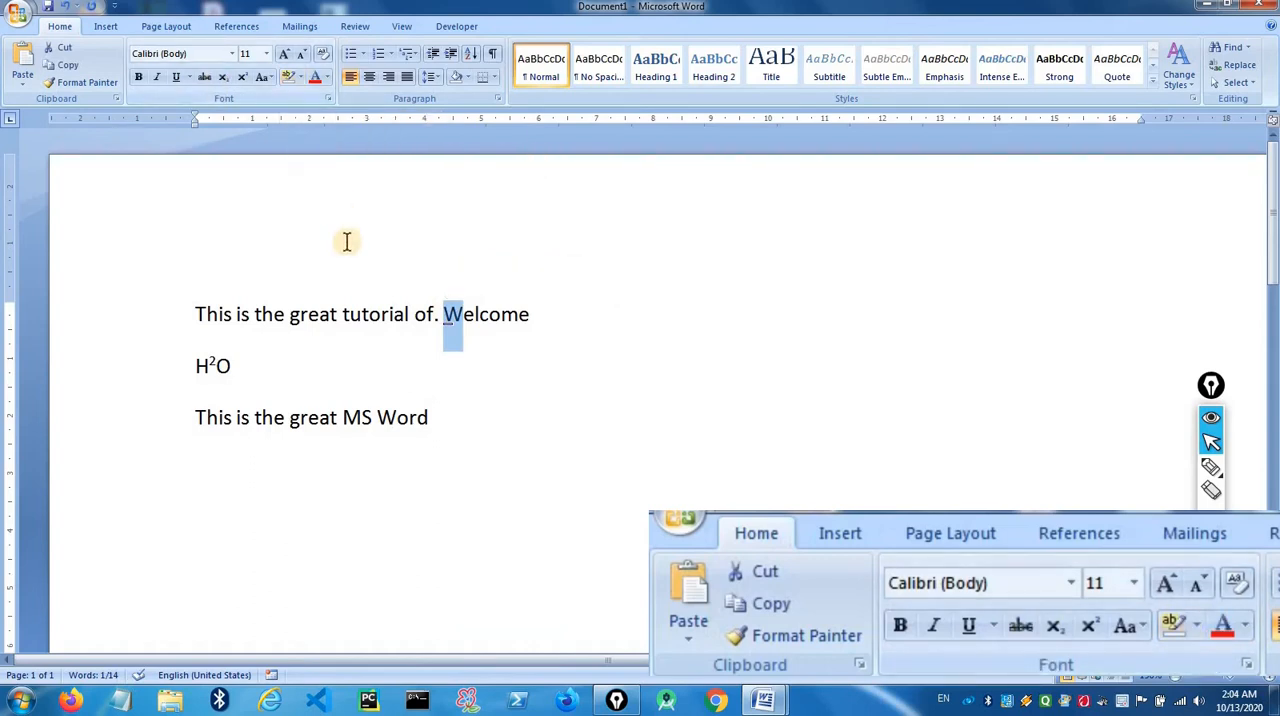
{"action": "left_click", "coordinate": [351, 314]}
- Highlight the words "great tutorial of" in the first line with bright green
{"action": "left_click", "coordinate": [299, 78]}
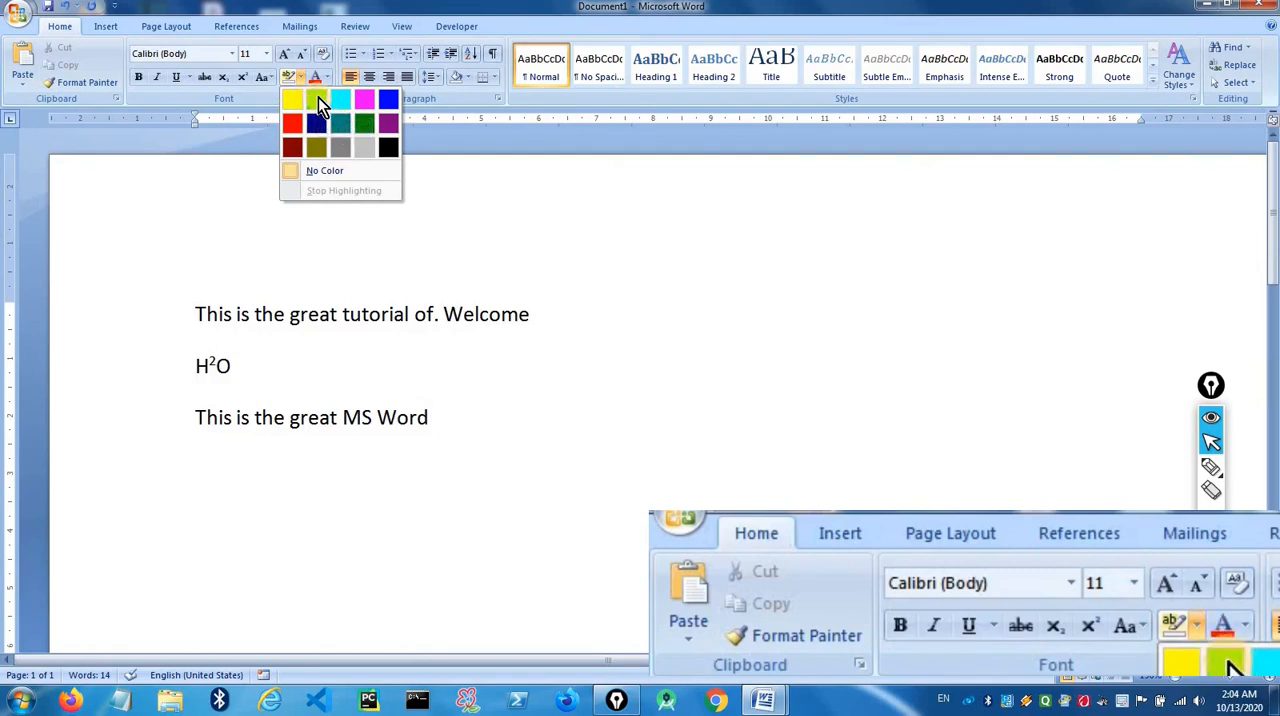
{"action": "left_click", "coordinate": [318, 97]}
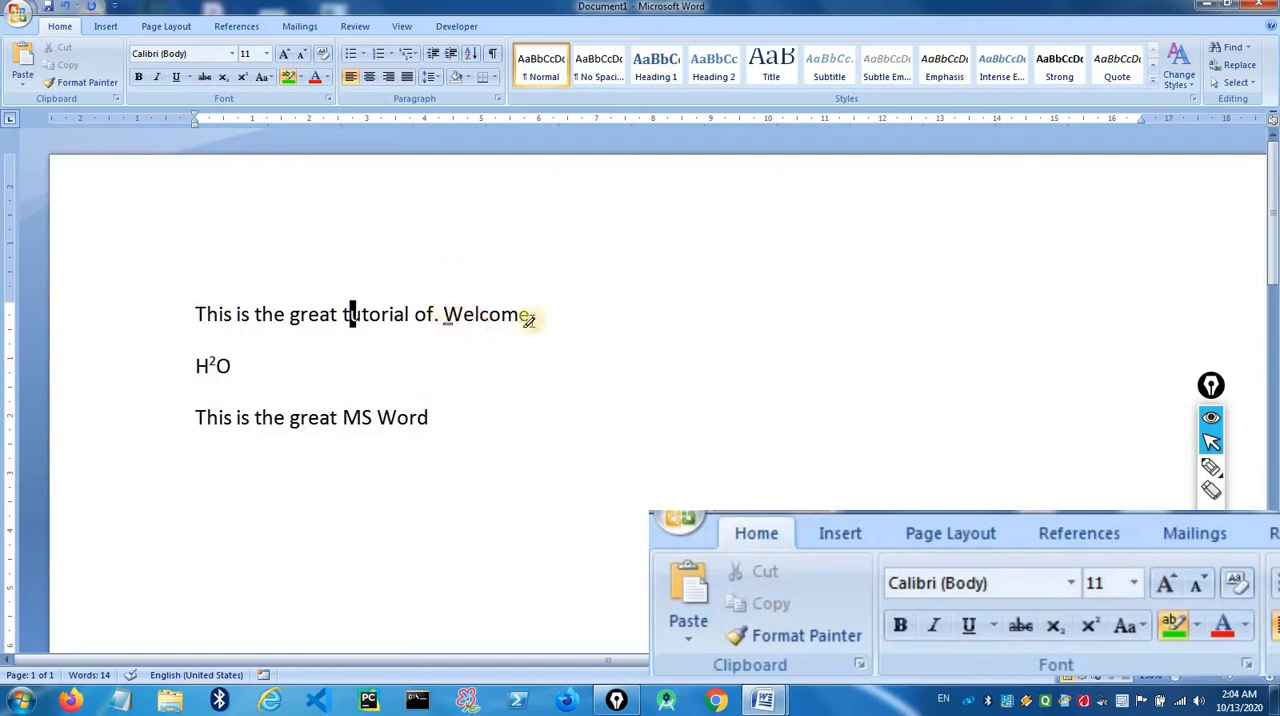
{"action": "mouse_move", "coordinate": [447, 319]}
{"action": "left_mouse_down"}
{"action": "mouse_move", "coordinate": [468, 326]}
{"action": "mouse_move", "coordinate": [297, 308]}
{"action": "left_mouse_up"}
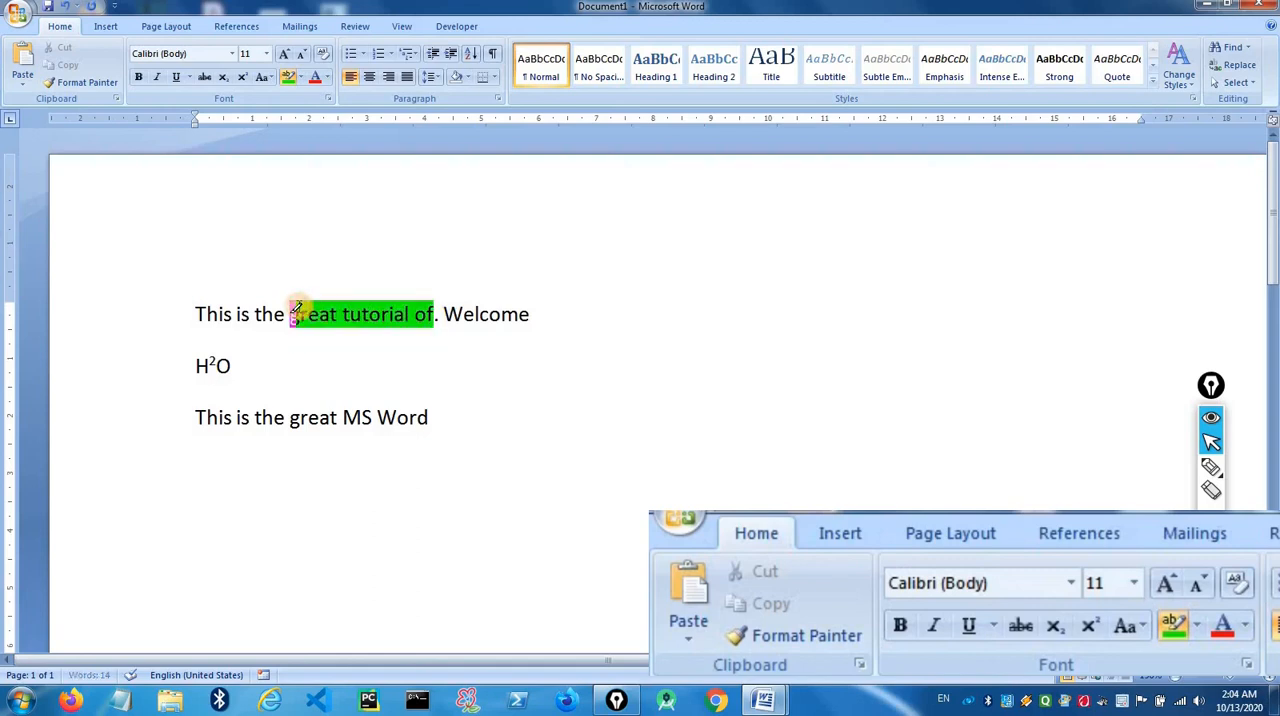
{"action": "left_click", "coordinate": [398, 327]}
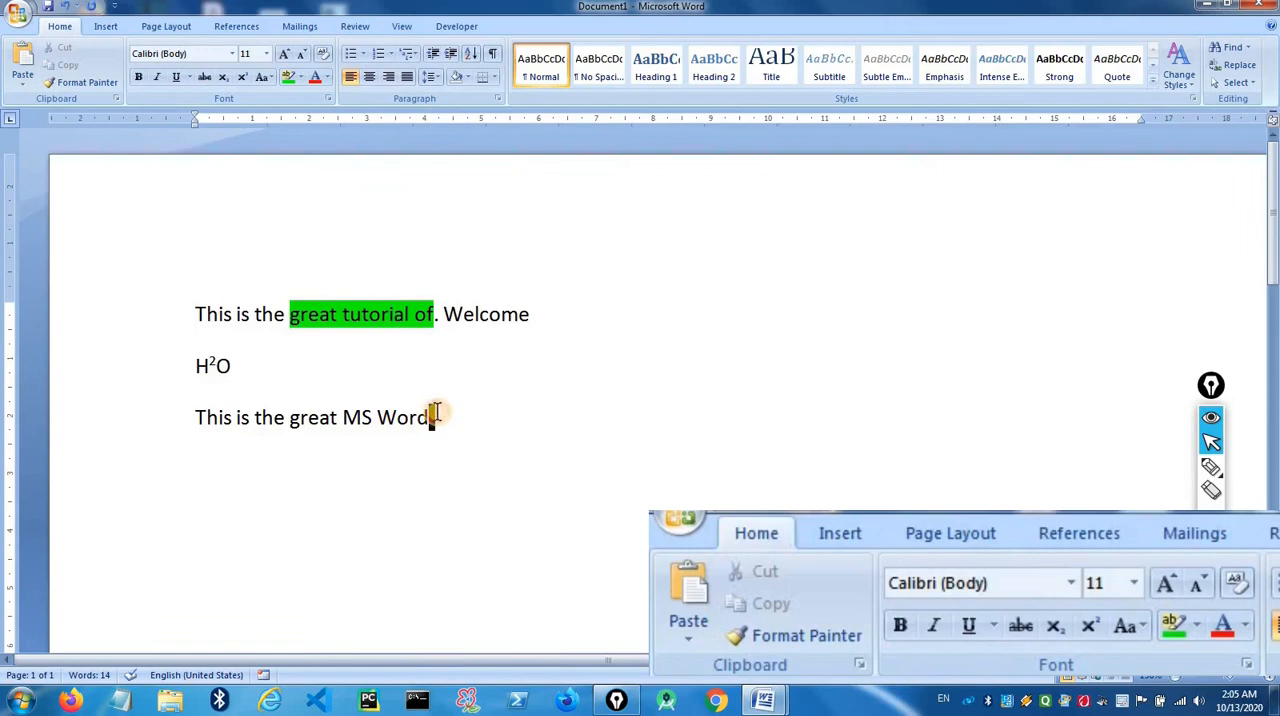
- Color the words "MS Word" in the last line red and deselect them
{"action": "left_click_drag", "start_coordinate": [434, 417], "coordinate": [354, 415]}
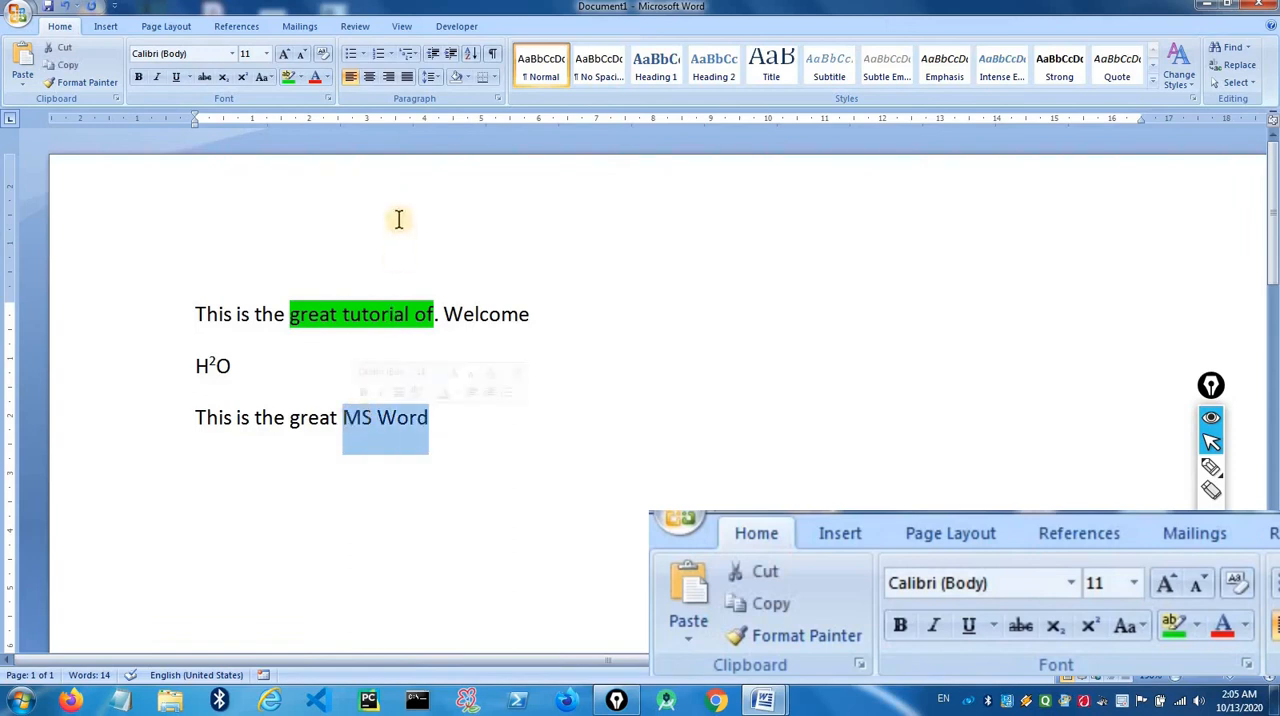
{"action": "left_click", "coordinate": [315, 80]}
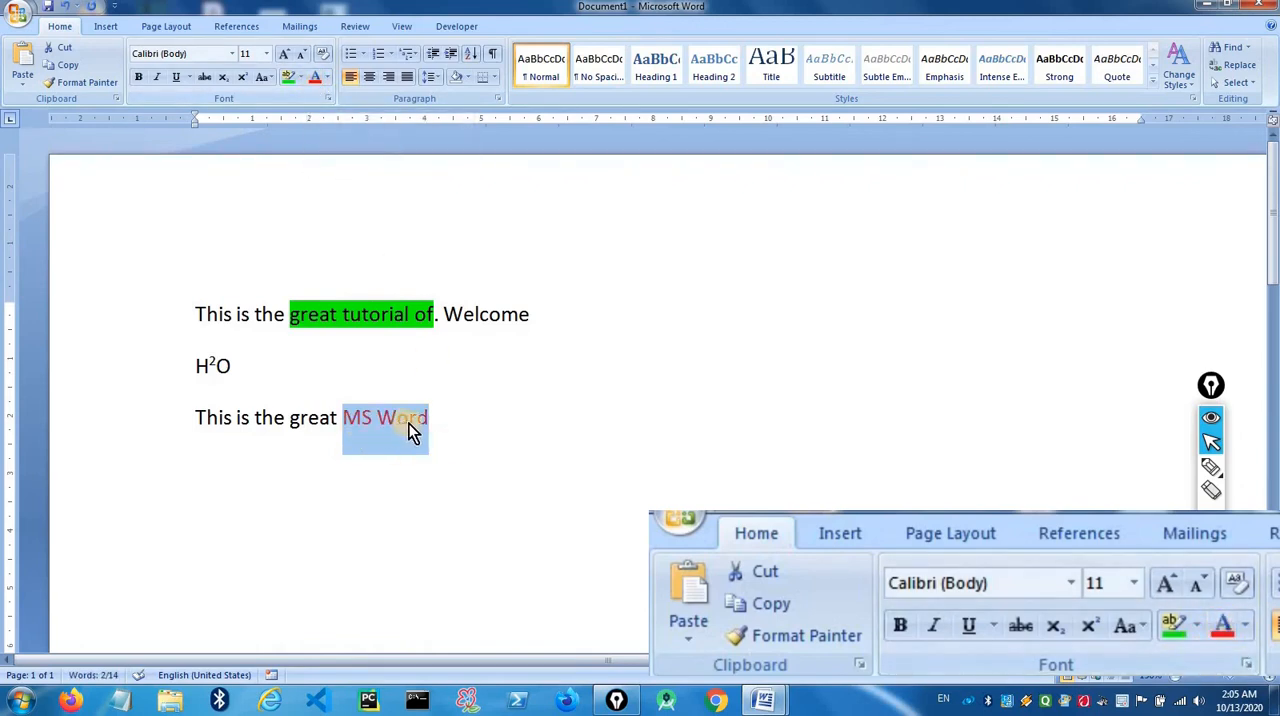
{"action": "left_click", "coordinate": [445, 418]}
- Set the font color of "MS Word" in the last line to the standard Blue and deselect it
{"action": "left_click_drag", "start_coordinate": [440, 417], "coordinate": [343, 413]}
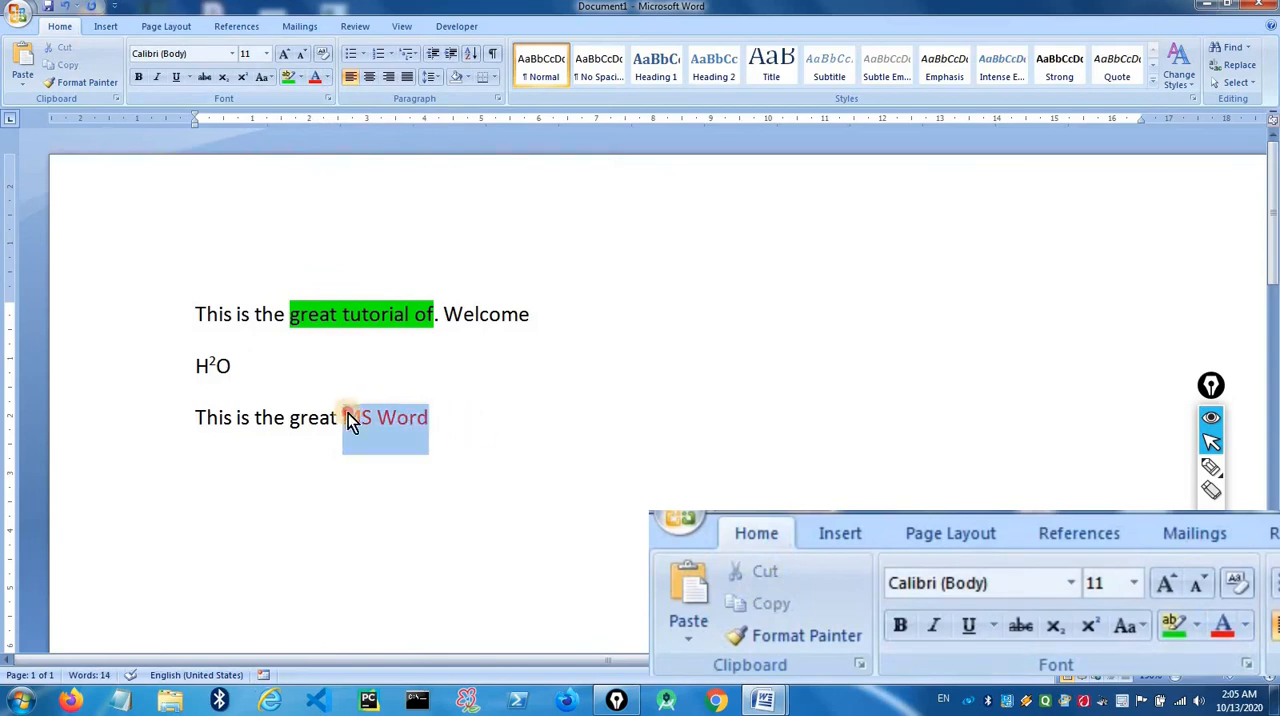
{"action": "left_click", "coordinate": [327, 77]}
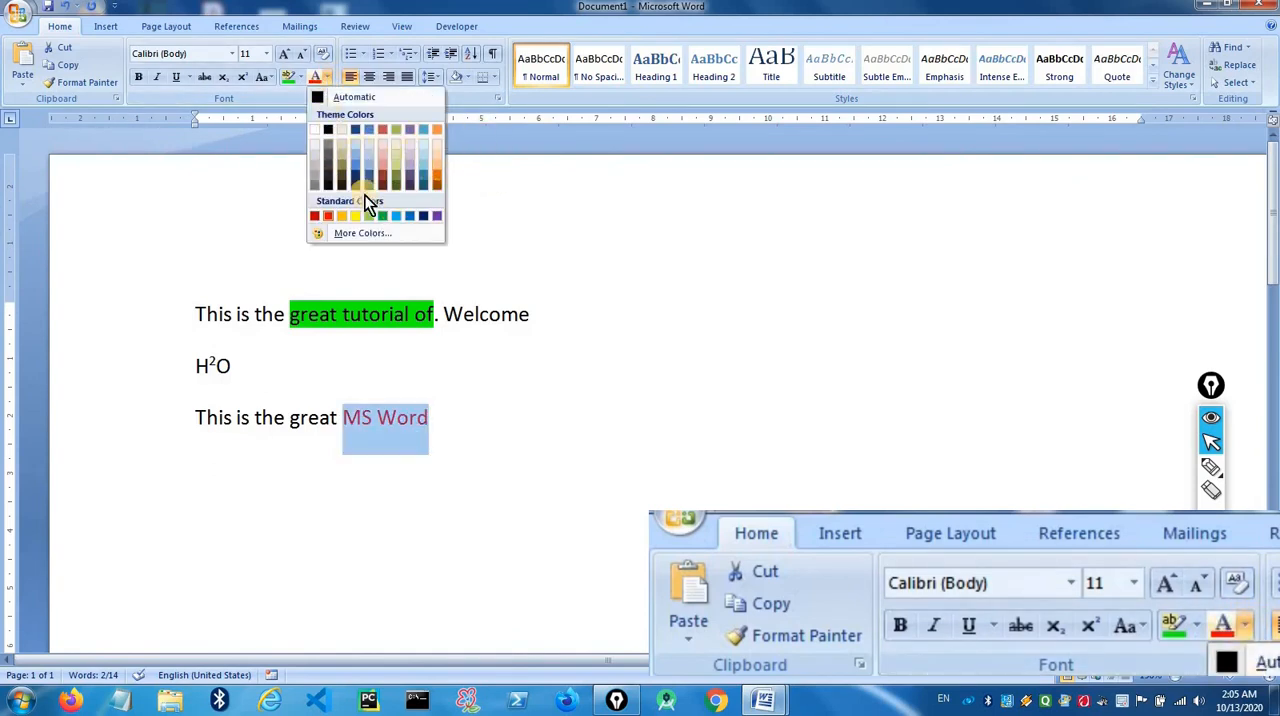
{"action": "left_click", "coordinate": [410, 217]}
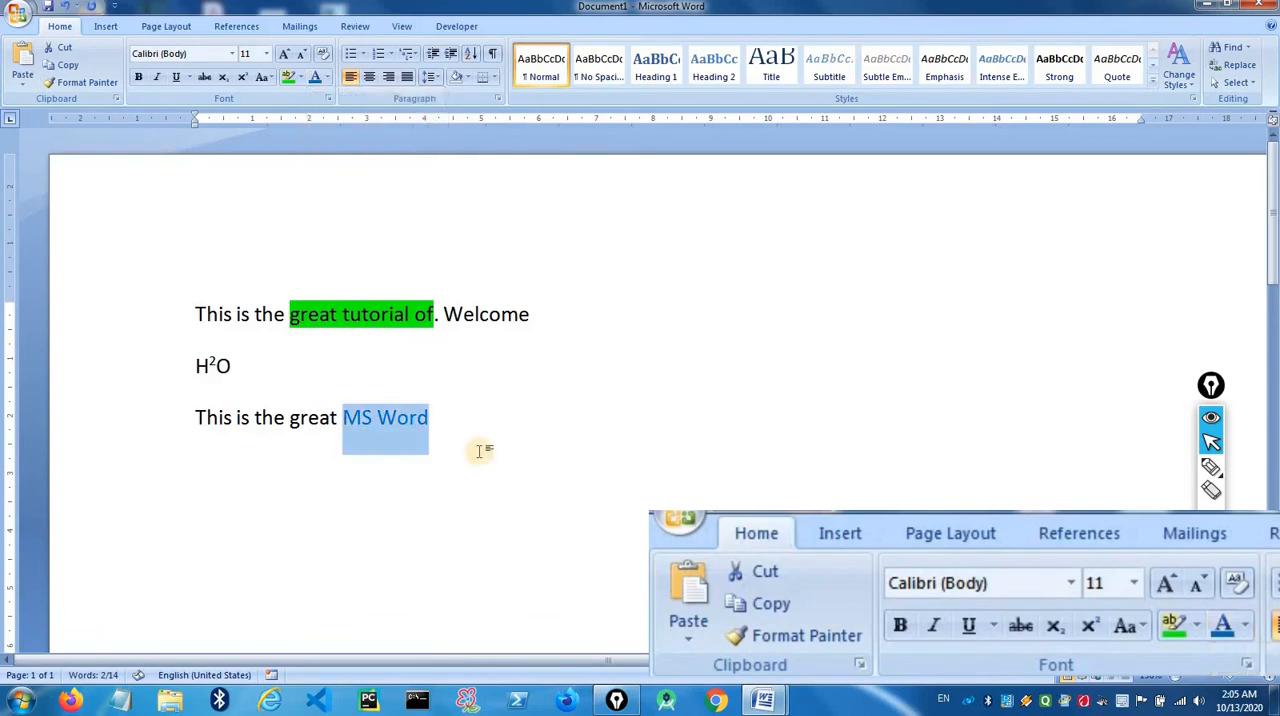
{"action": "left_click", "coordinate": [434, 420]}
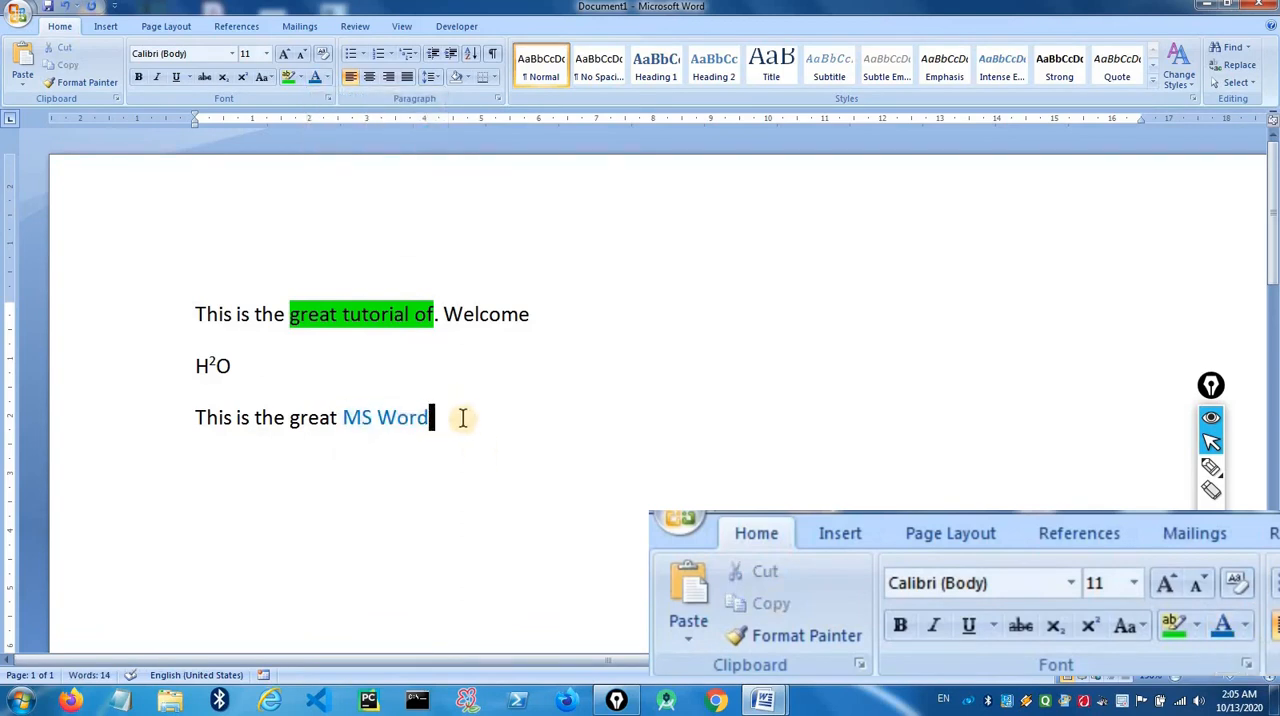